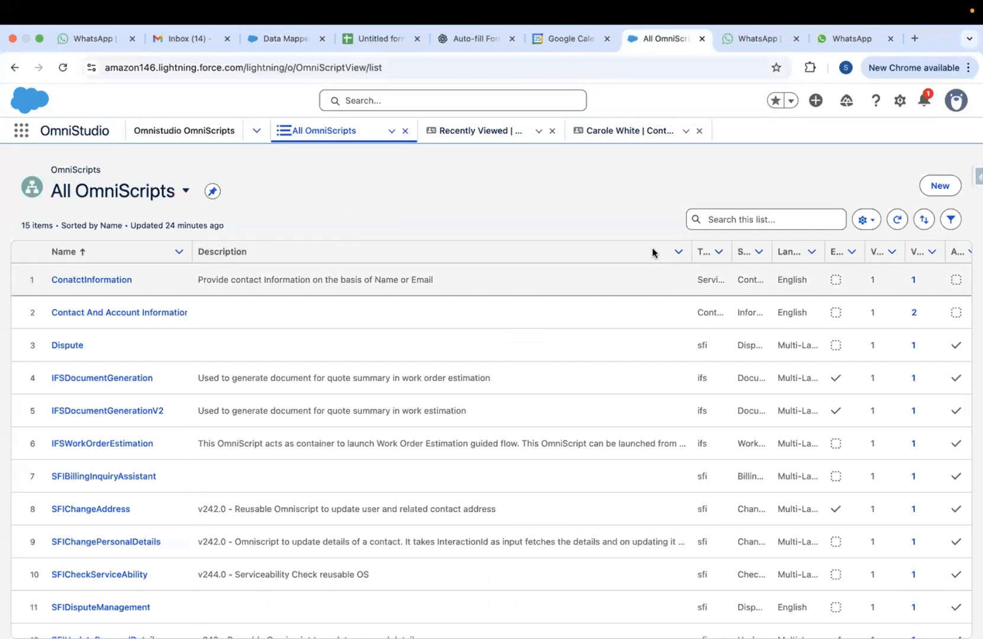
Open a New Omniscript form and enter the name fetchContactDetail
click(940, 186)
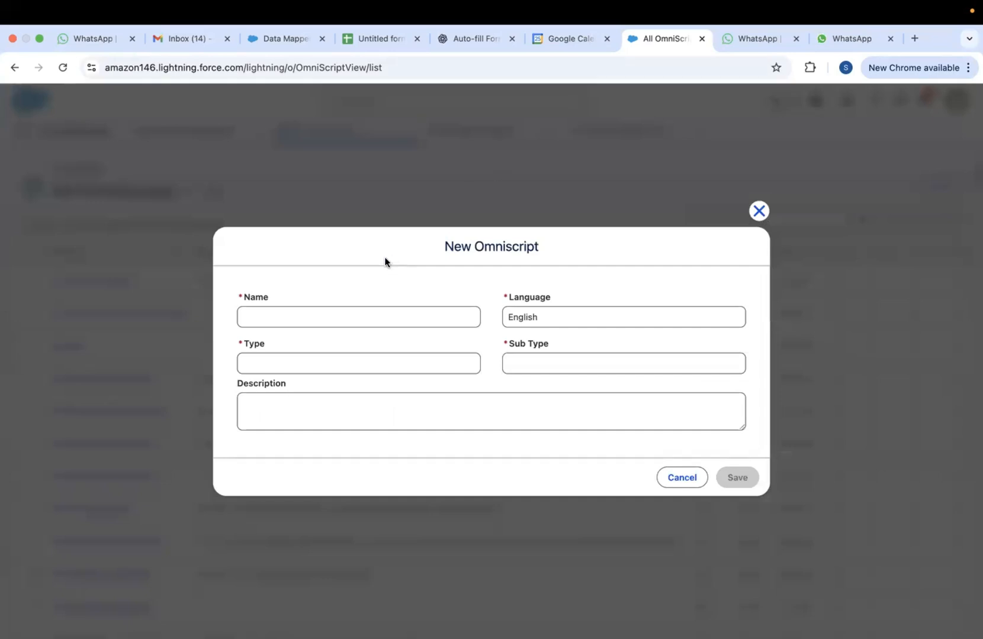
click(301, 319)
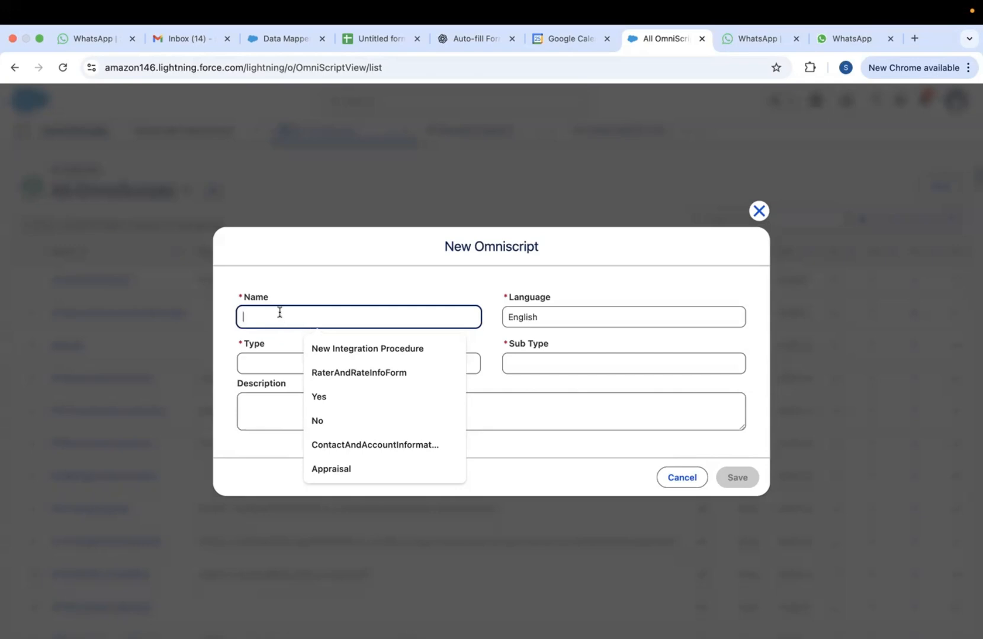
text(fet)
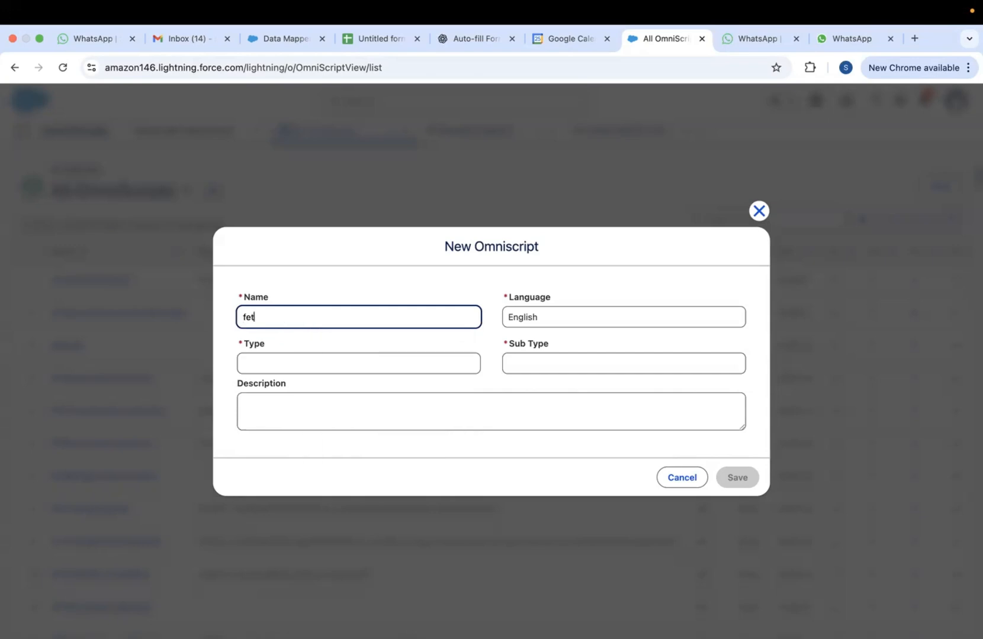
text(chContactDetail)
double_click(277, 320)
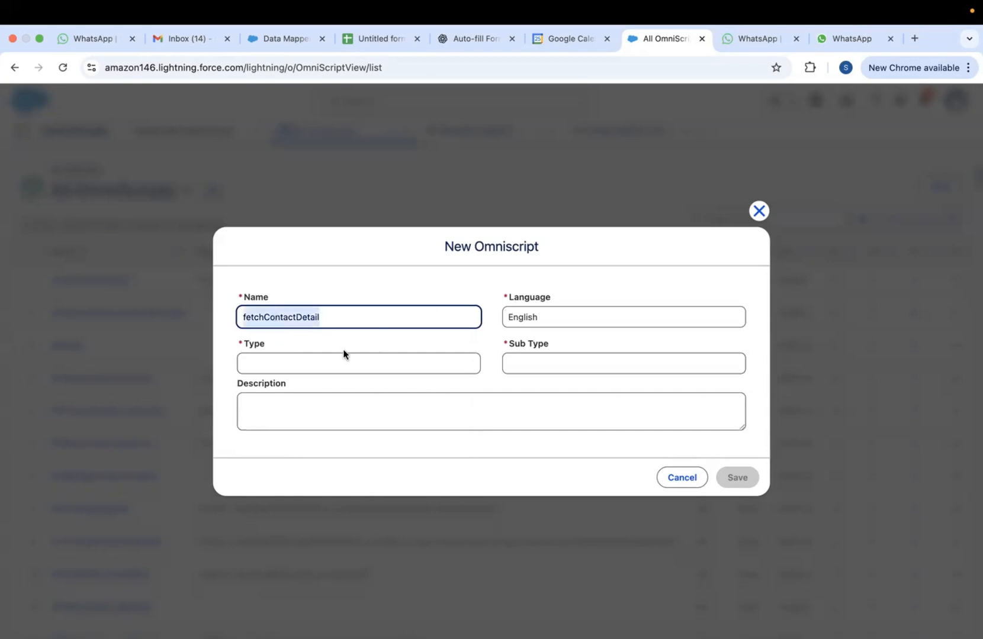
click(294, 366)
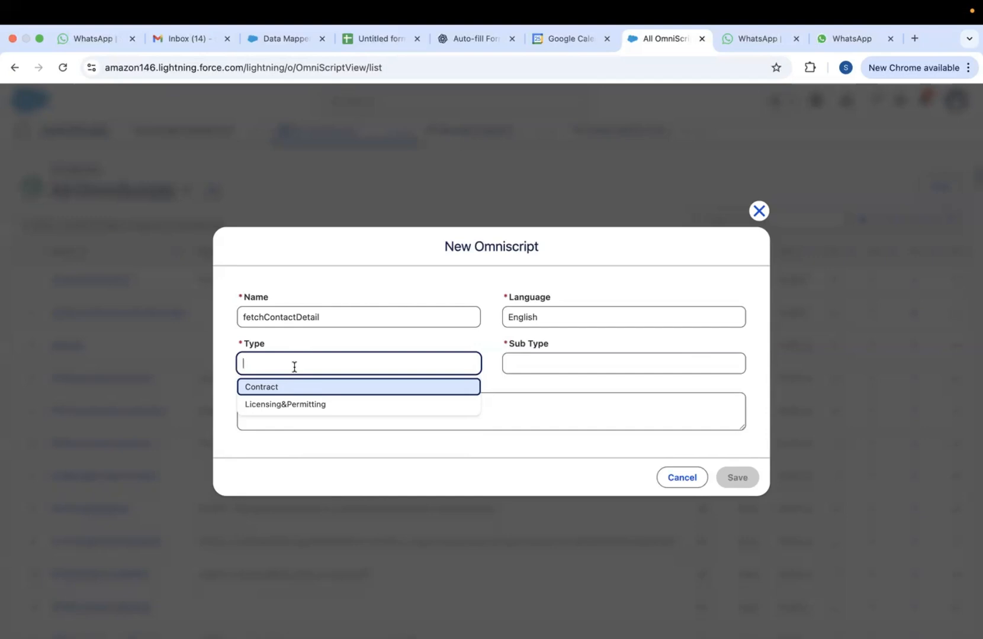
Set the OmniScript Type to Servicing and Sub Type to FetchContactInfo
text(Servicing)
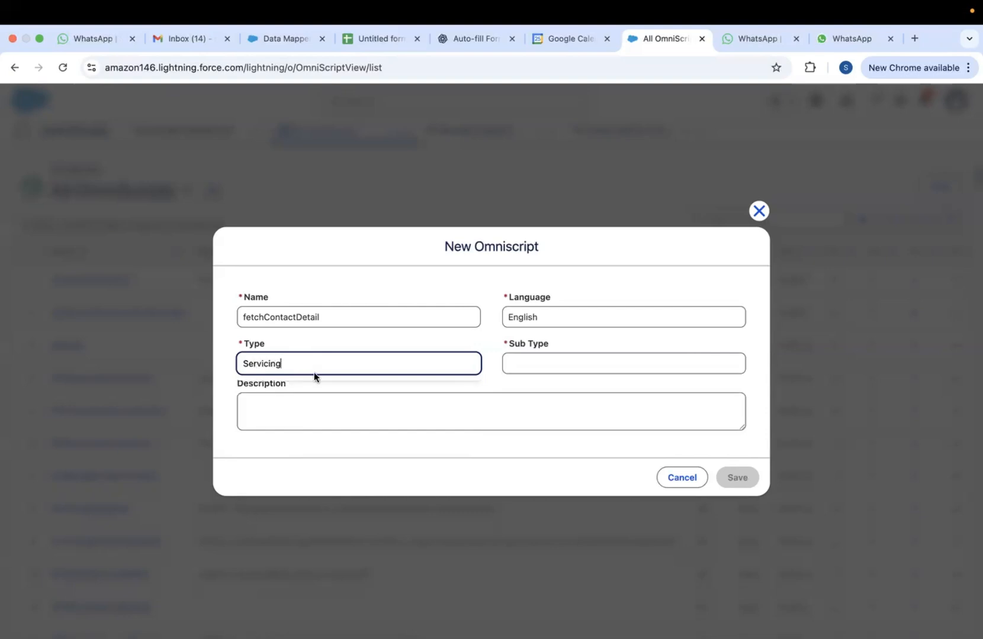
double_click(263, 364)
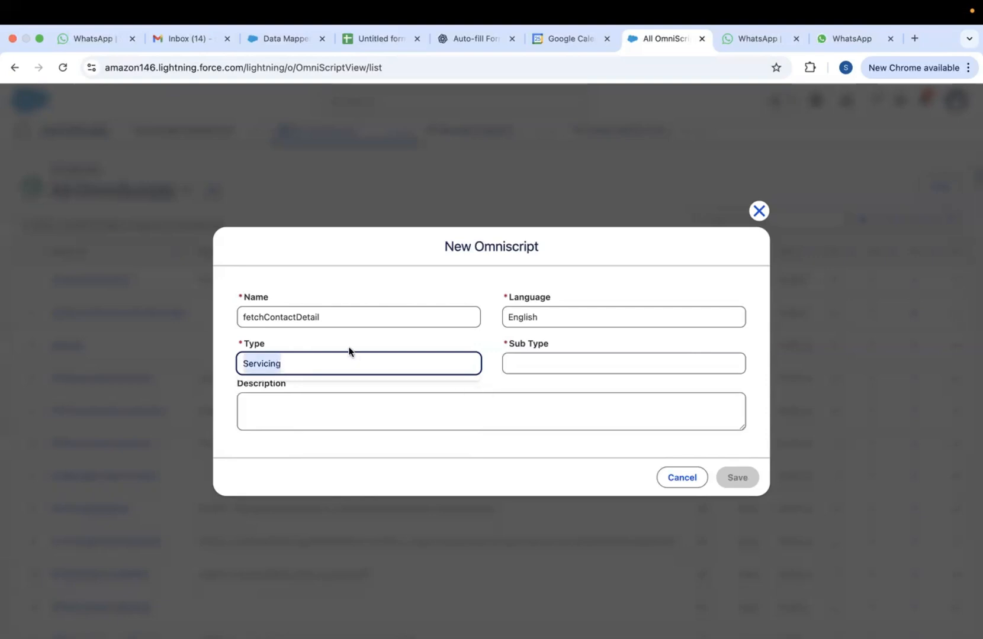
click(527, 368)
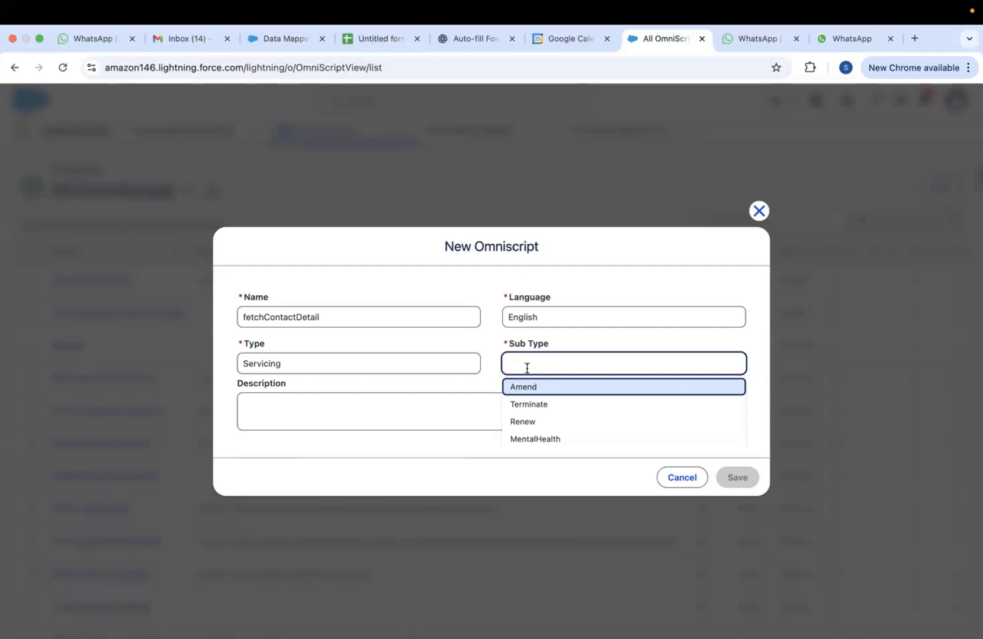
text(Fet)
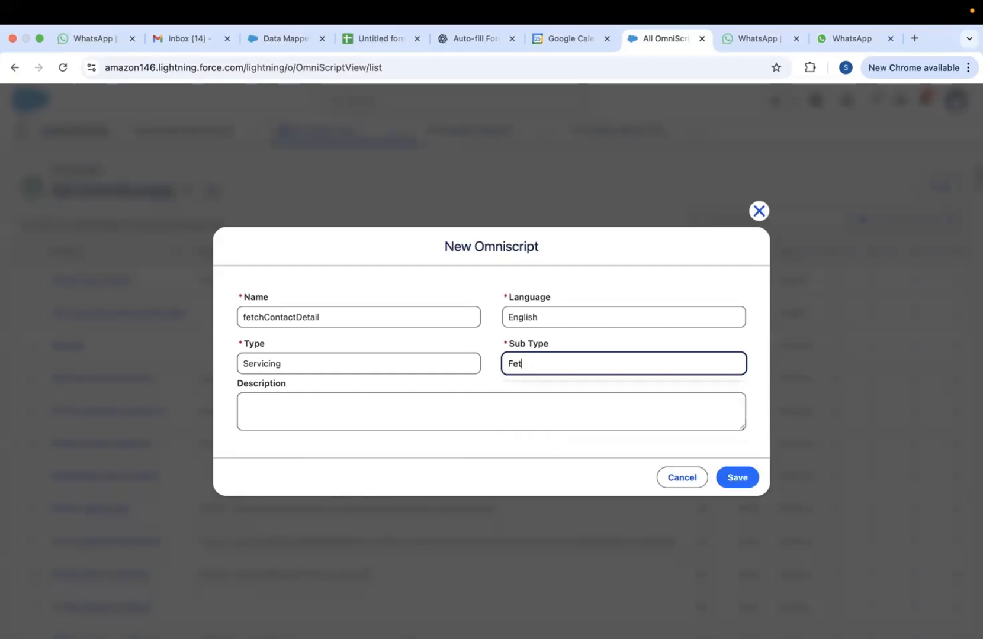
text(chCon)
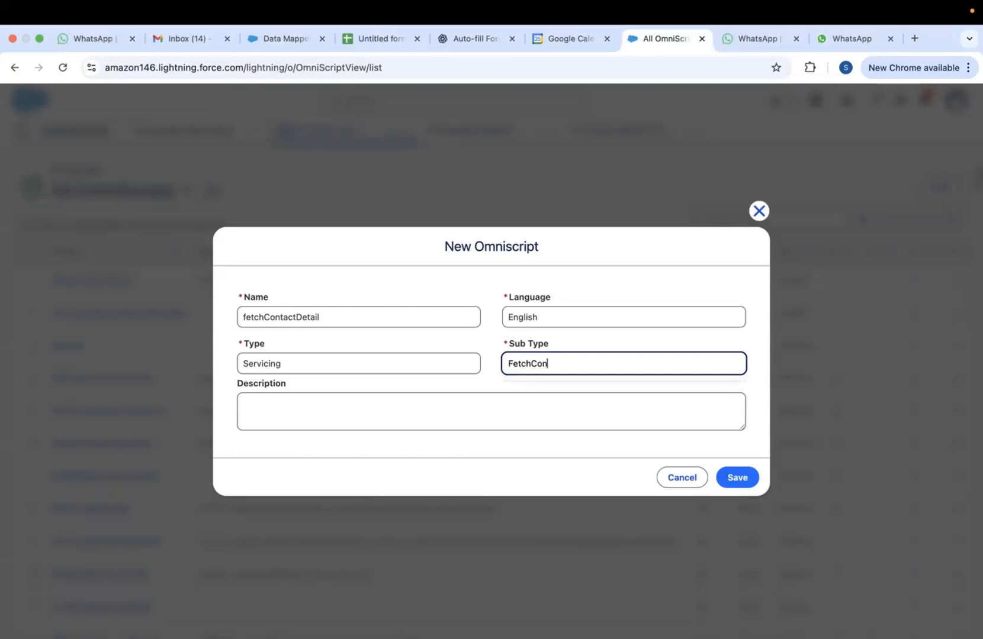
text(tactInfo)
click(490, 385)
Add the description 'Fetch Contatct Details On the baisis of Conatct name' and save the OmniScript
click(386, 413)
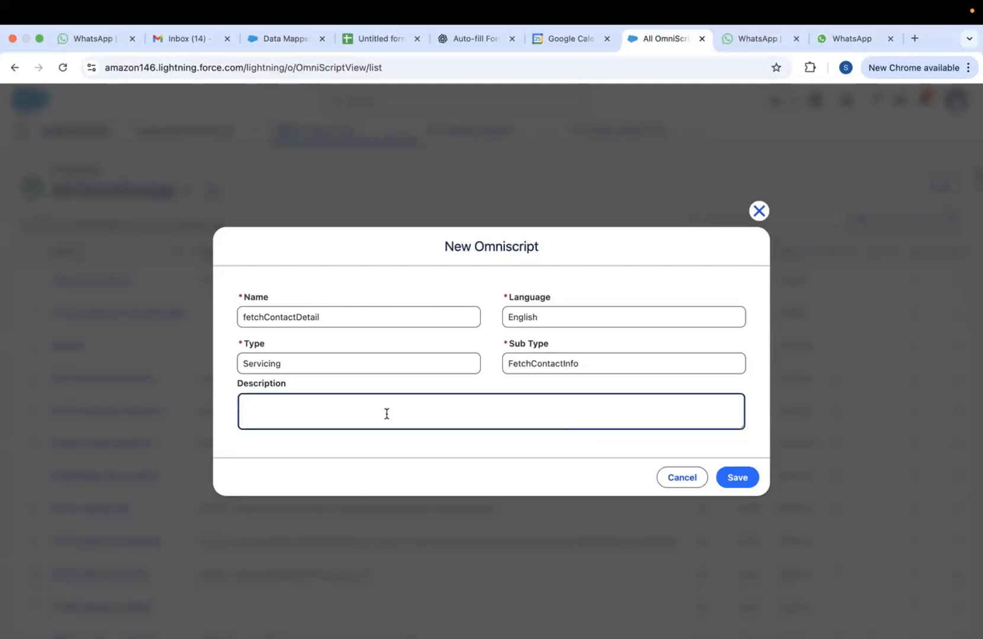
text(Fetch Contatct Details )
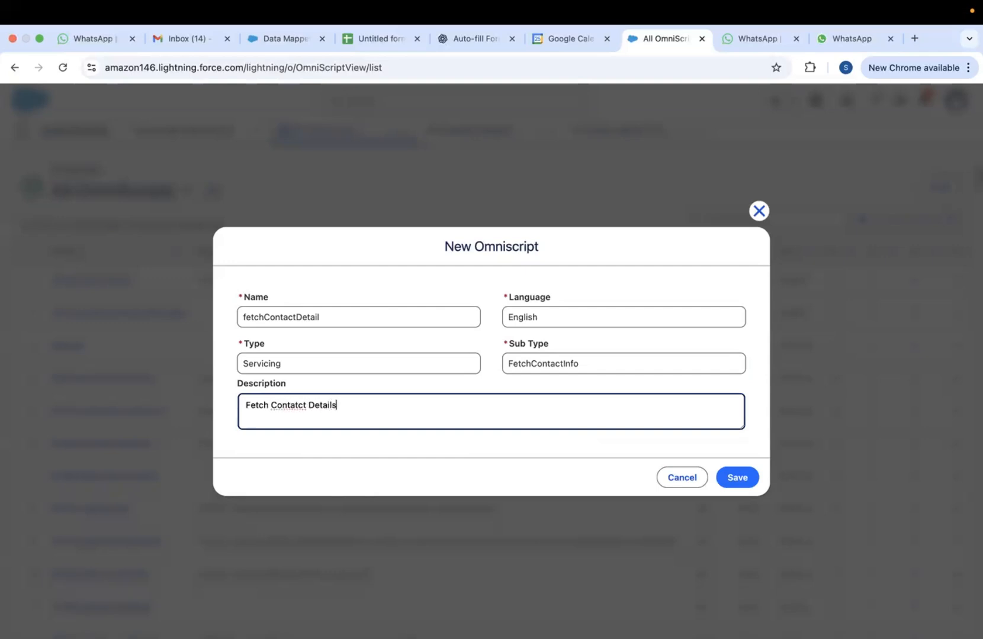
text(On the baisis of Conatct )
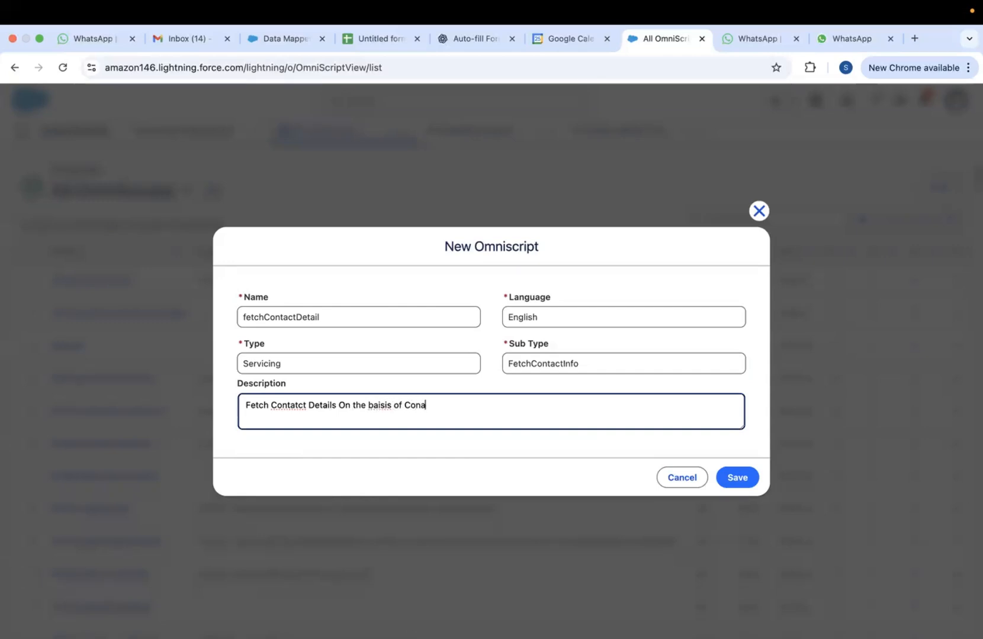
text(name)
click(735, 482)
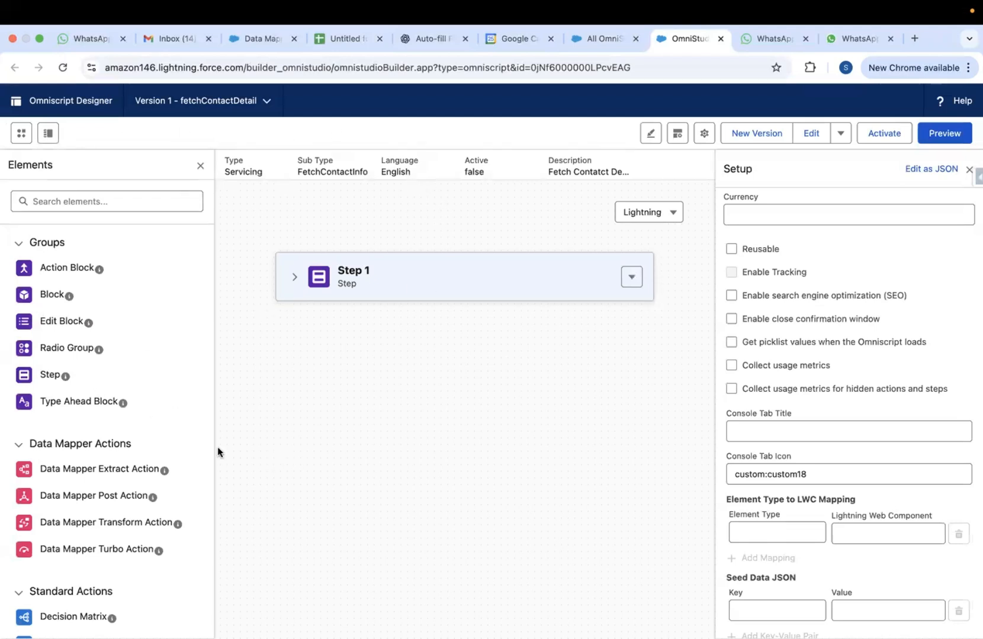
Expand Step 1 and add a Text input element into it
click(296, 278)
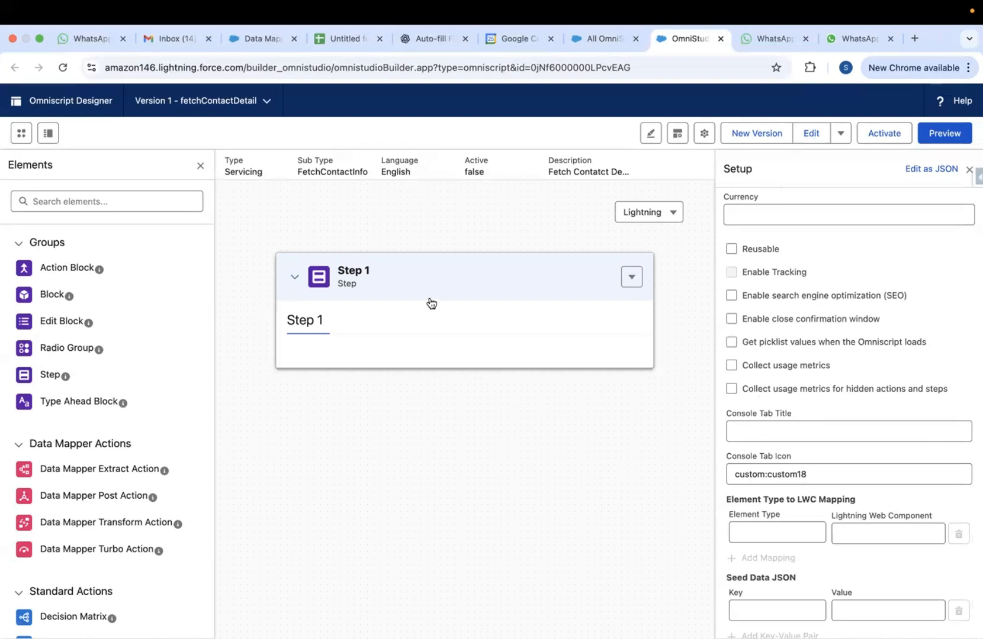
scroll(150, 382, down, 5)
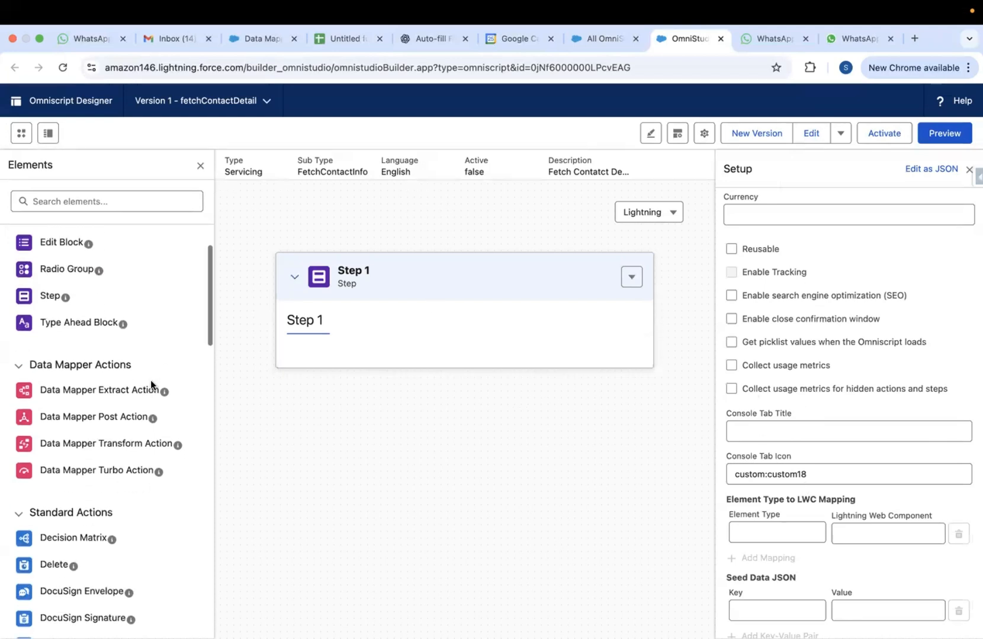
scroll(151, 386, down, 12)
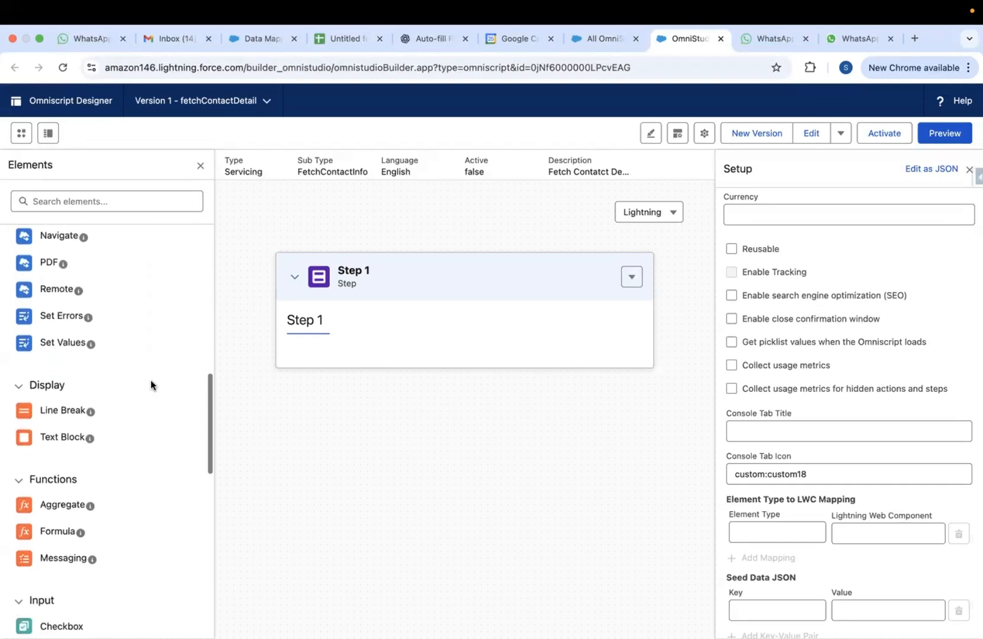
scroll(151, 385, down, 10)
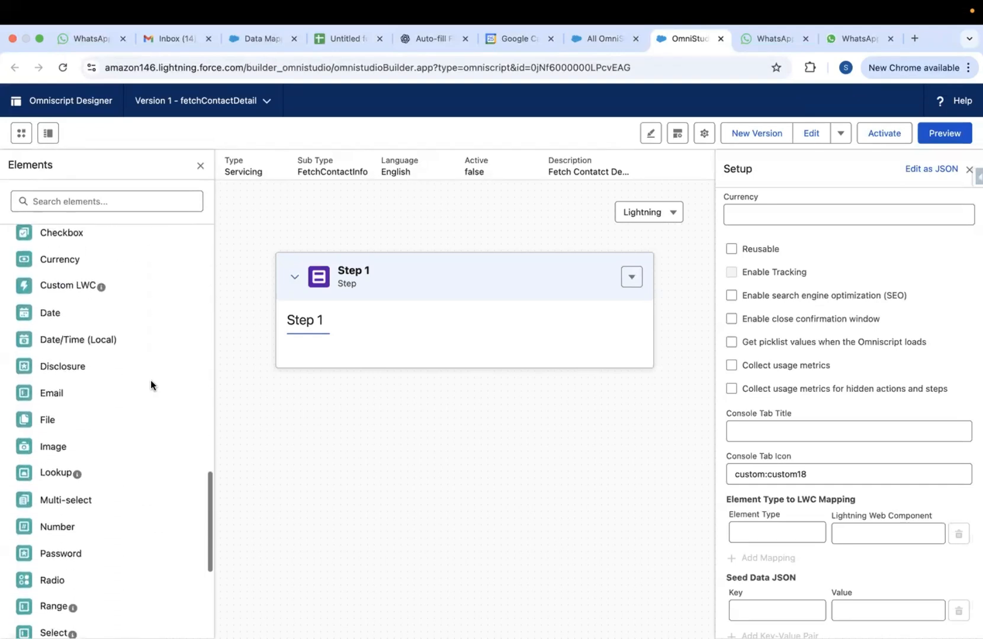
scroll(151, 382, down, 2)
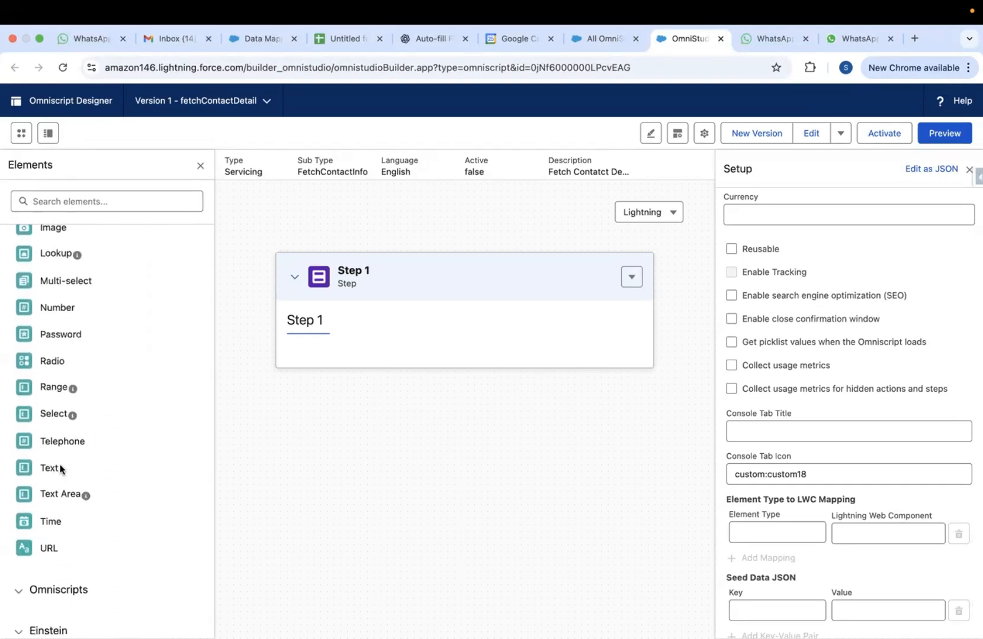
drag(42, 466, 310, 343)
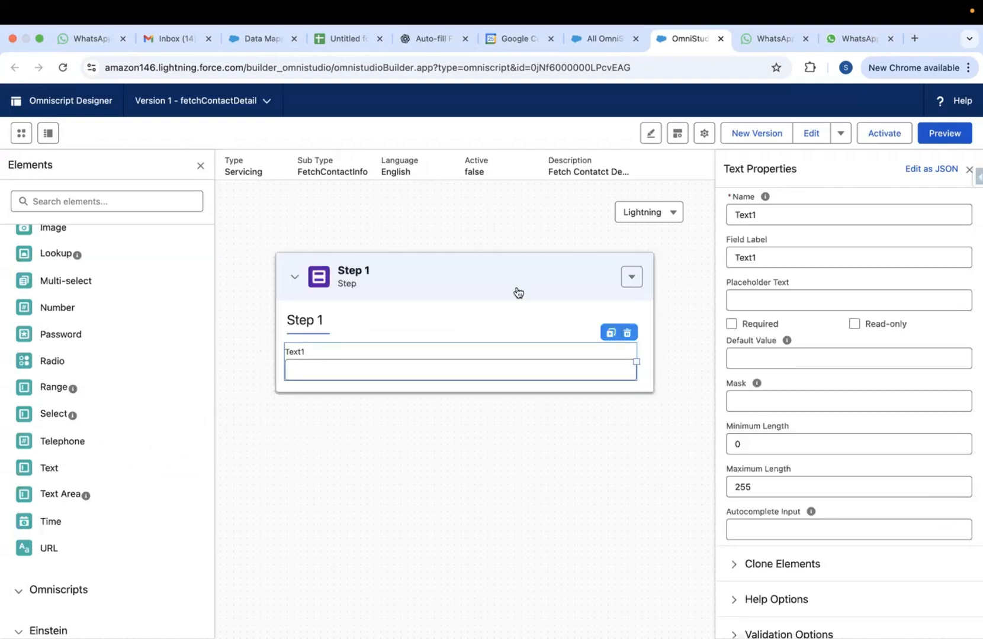
Rename Step 1's Text1 input to Name with the field label Contact Name
click(751, 215)
double_click(751, 215)
key(BackSpace)
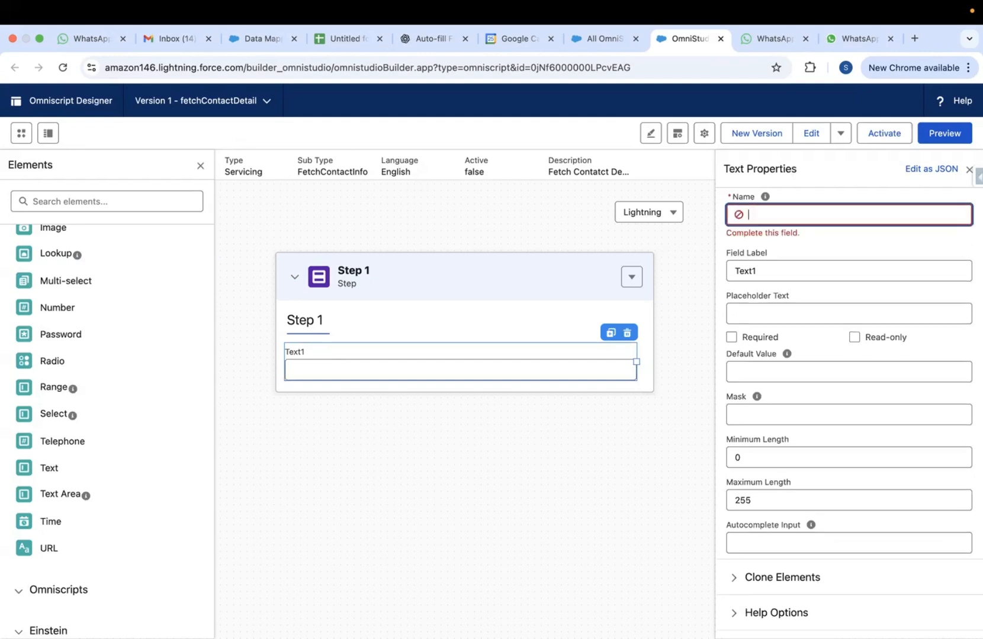
text(Name)
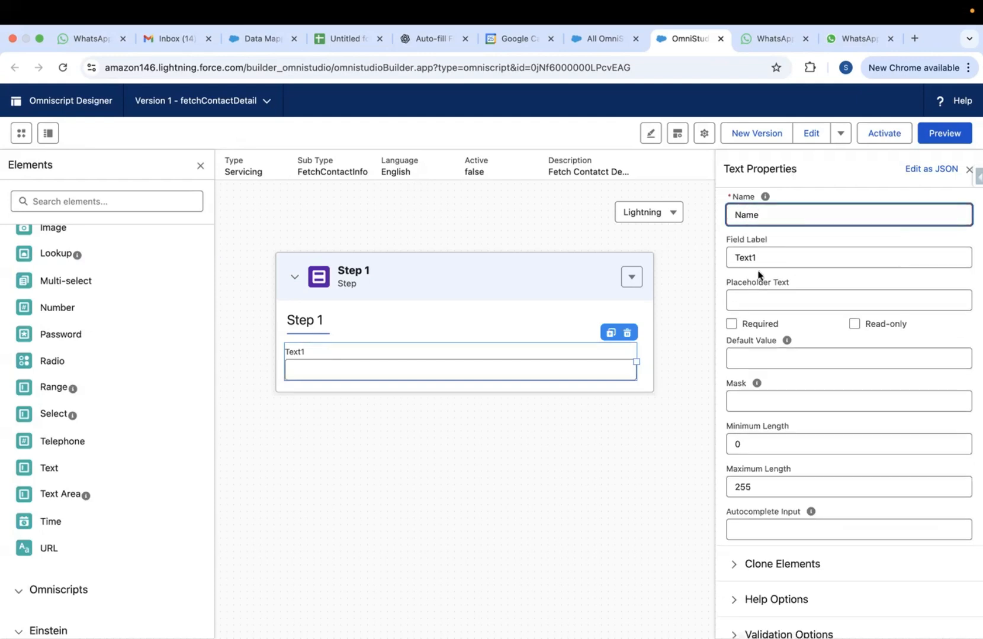
double_click(747, 259)
key(BackSpace)
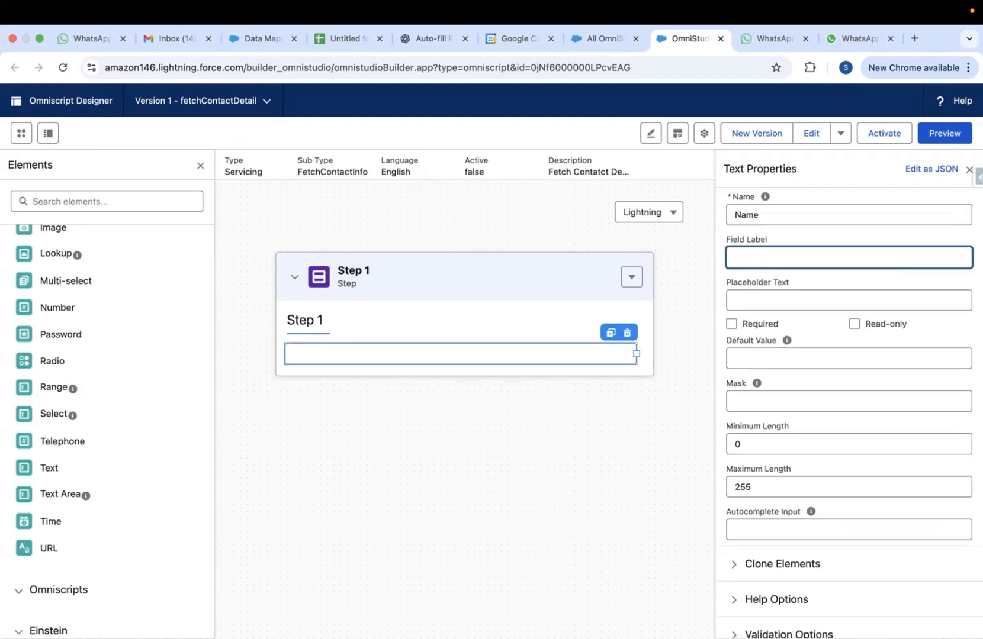
text(Con)
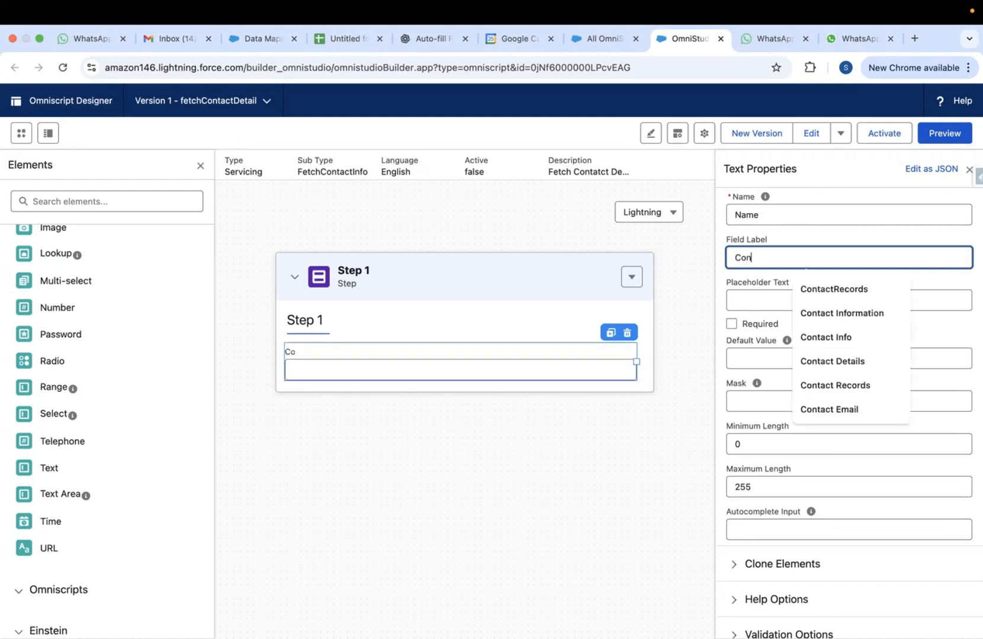
text(tact Name)
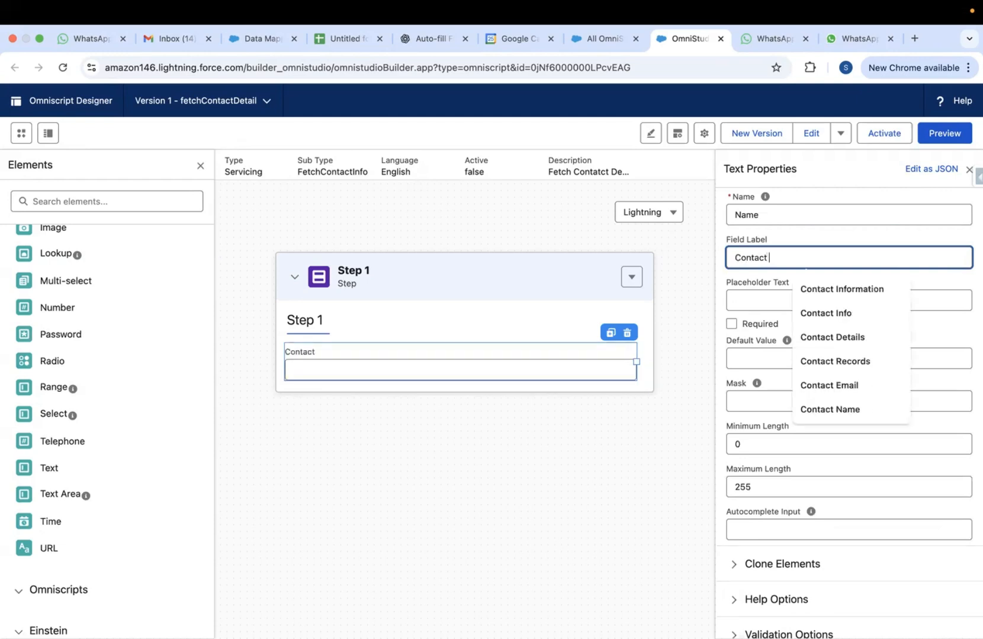
double_click(757, 216)
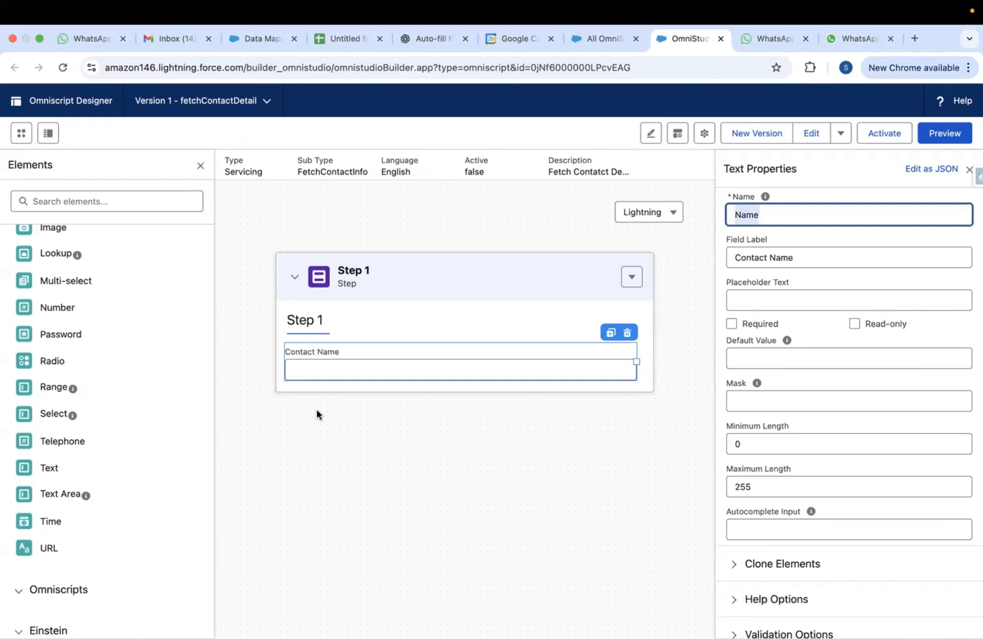
click(736, 257)
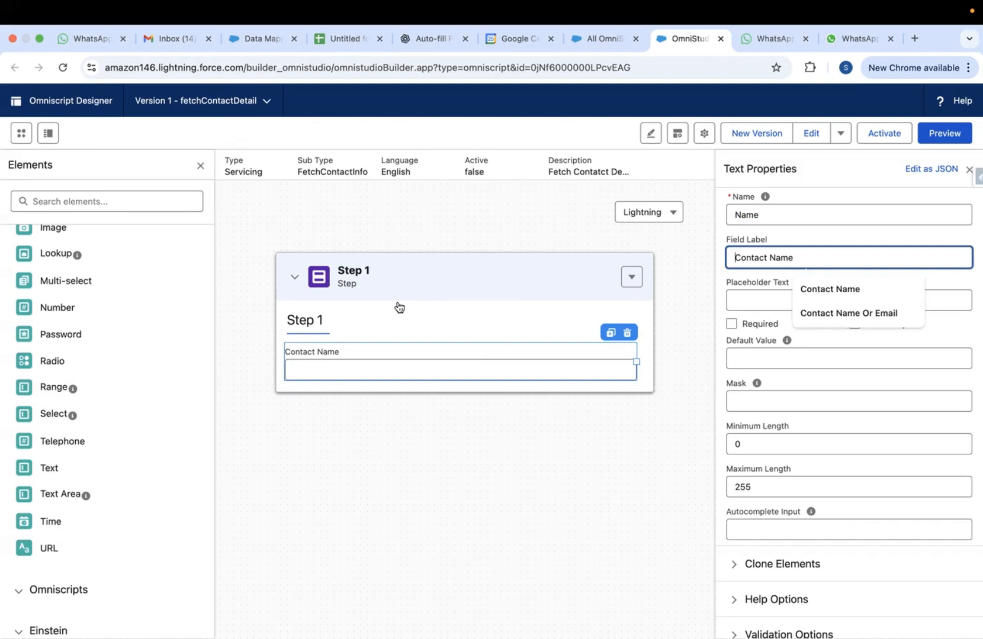
click(417, 285)
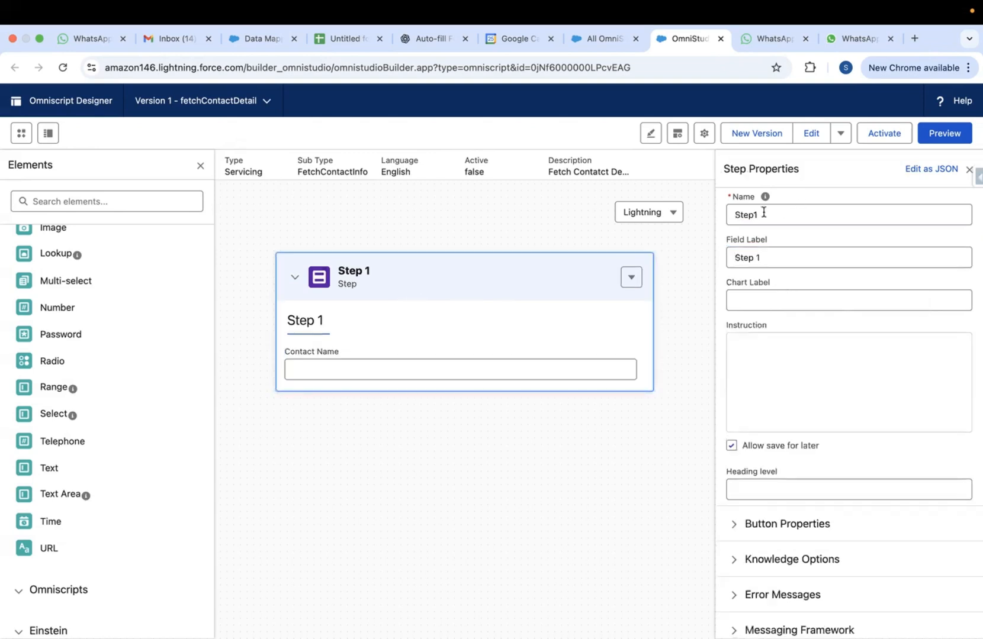
Rename Step 1 to ContactSearch and change its label to Contact Search
double_click(743, 220)
key(BackSpace)
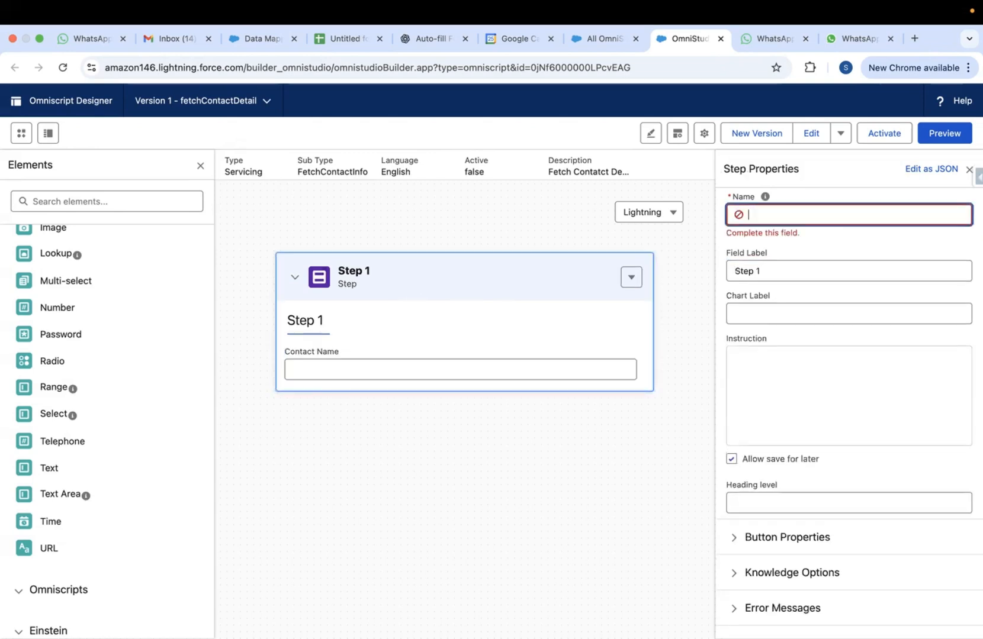
text(Conta)
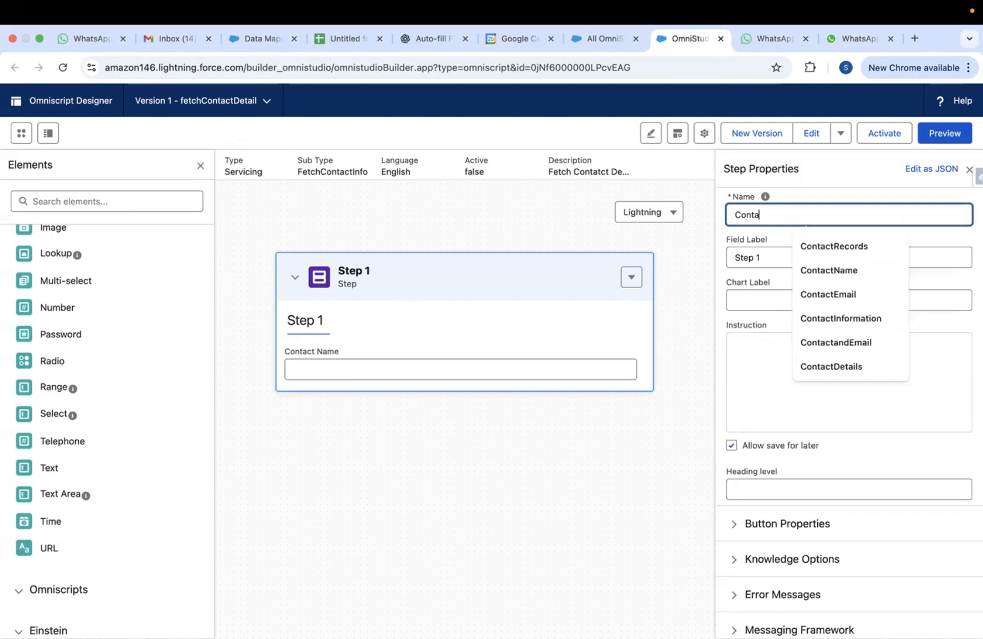
text(ctSearch)
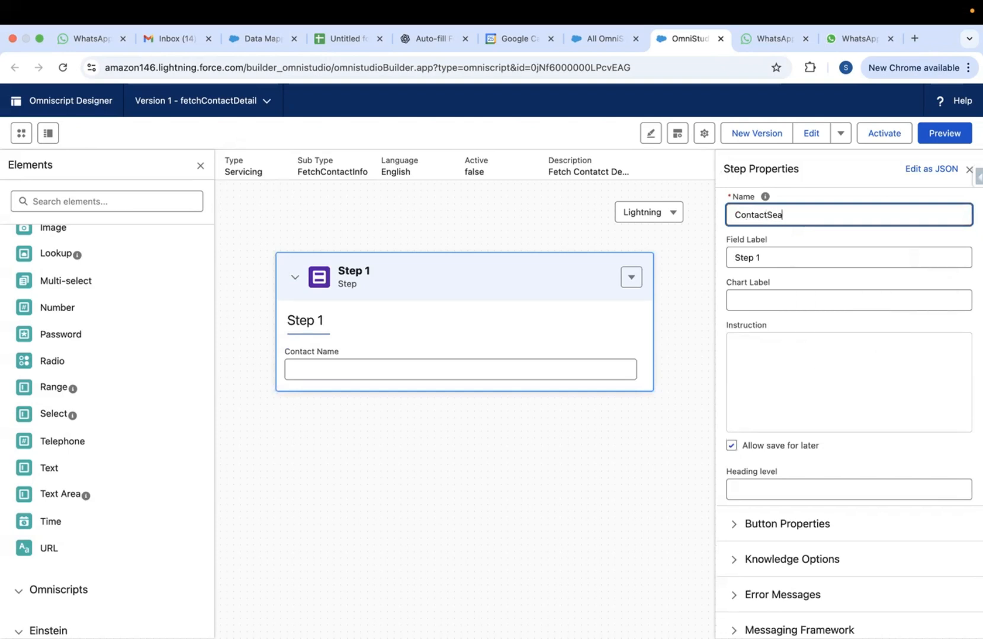
double_click(764, 216)
key(super+c)
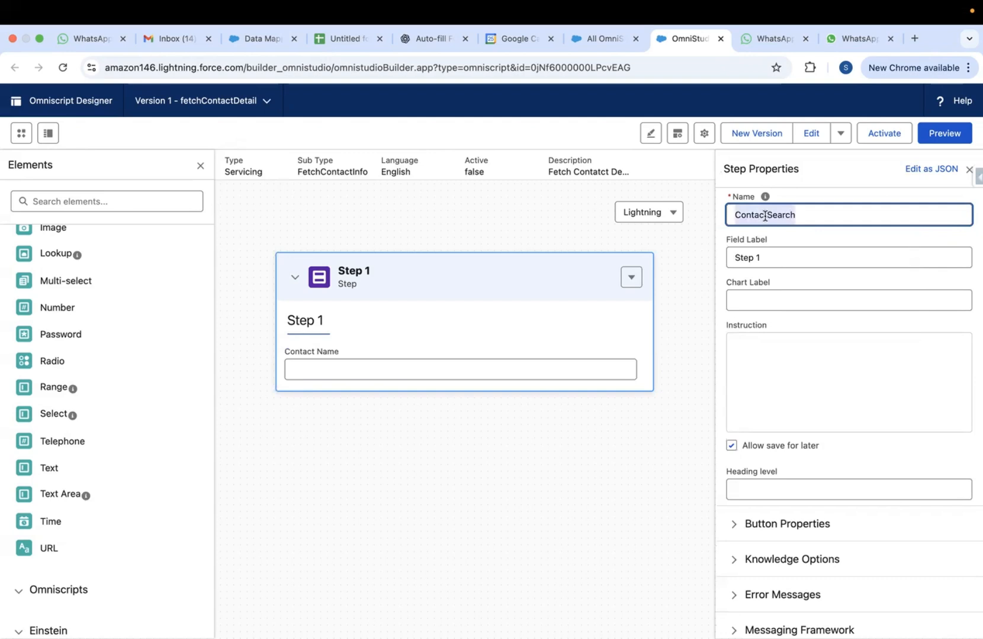
click(747, 255)
double_click(747, 256)
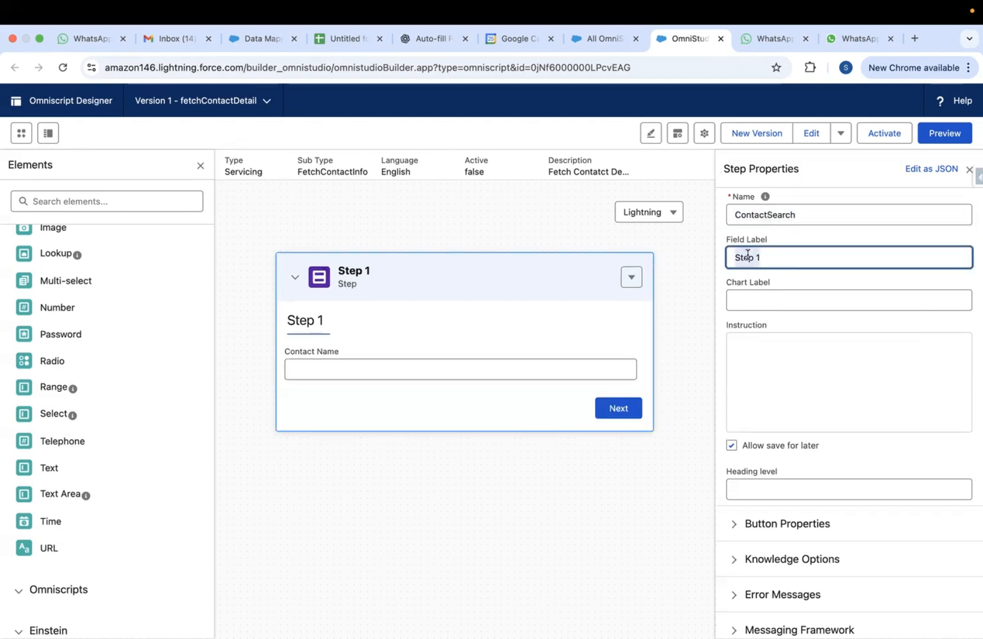
key(super+v)
click(765, 258)
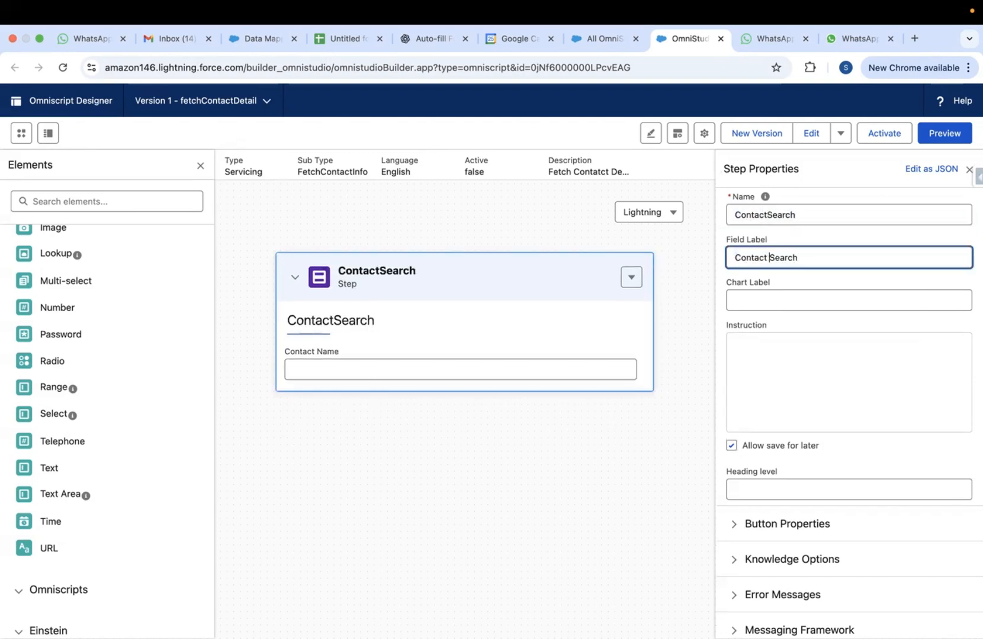
click(370, 365)
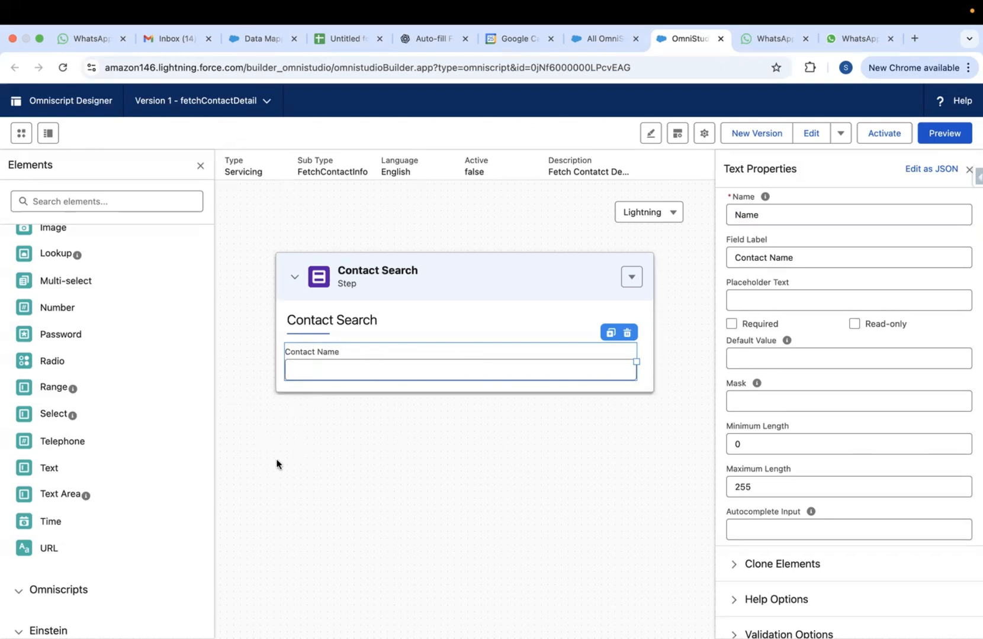
scroll(77, 392, up, 5)
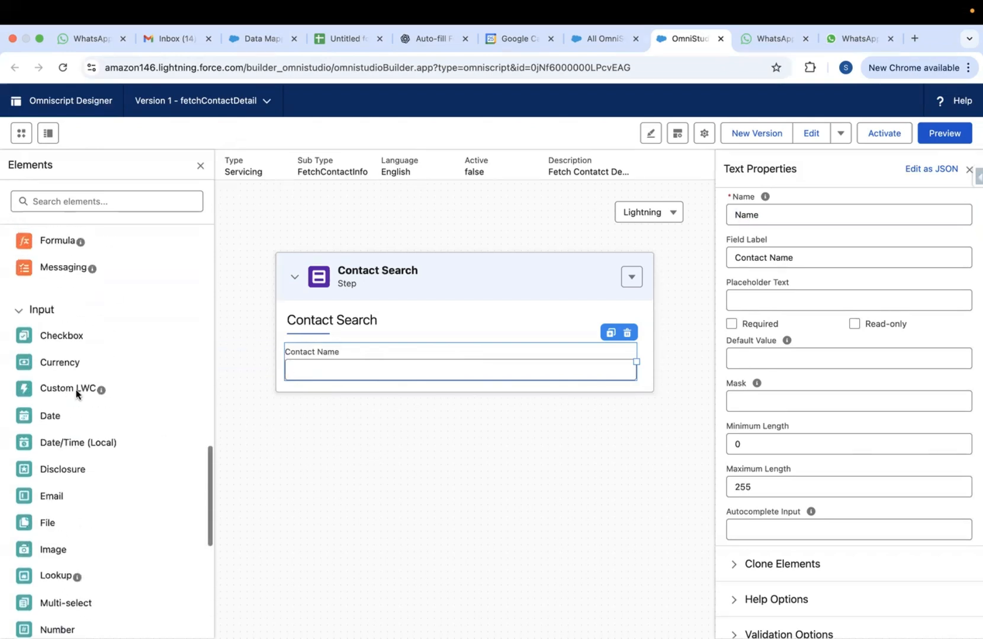
scroll(77, 393, up, 10)
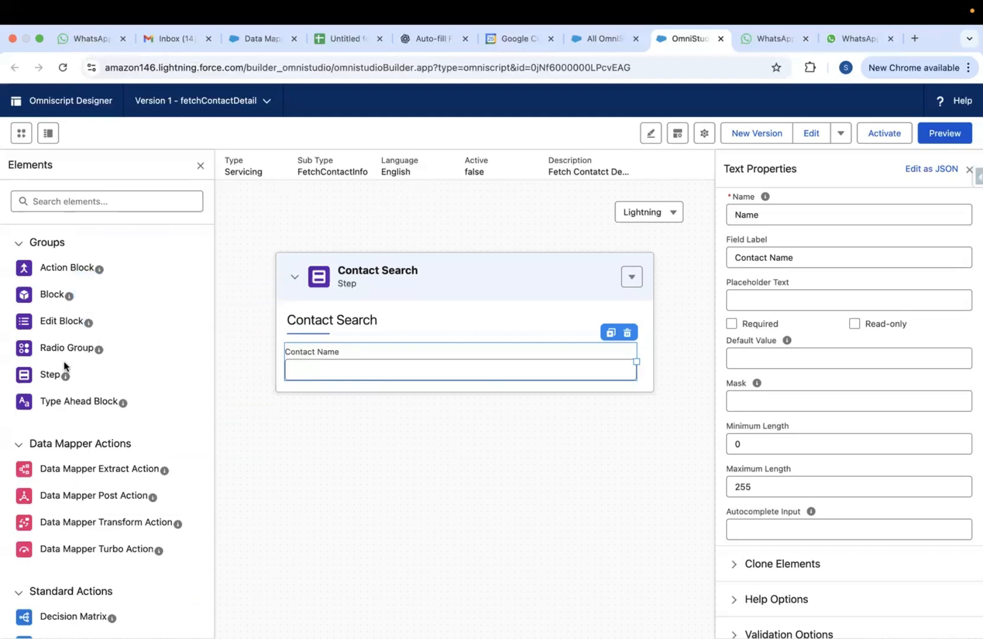
Add a second step, Step1, containing a half-width Text input
drag(41, 374, 324, 411)
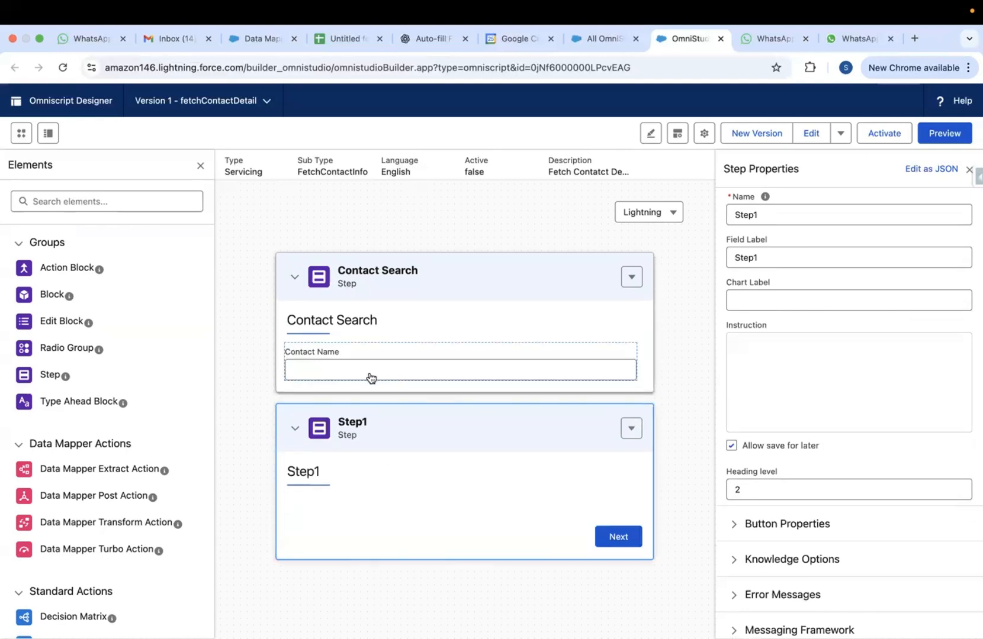
mouse_move(120, 404)
scroll(98, 500, down, 10)
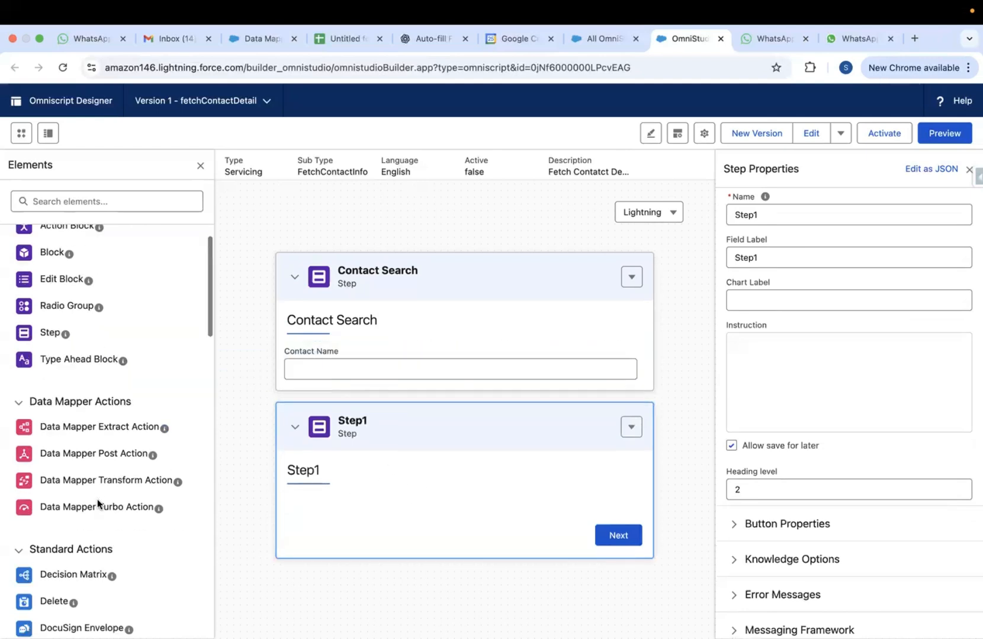
scroll(98, 501, up, 1)
scroll(96, 499, up, 2)
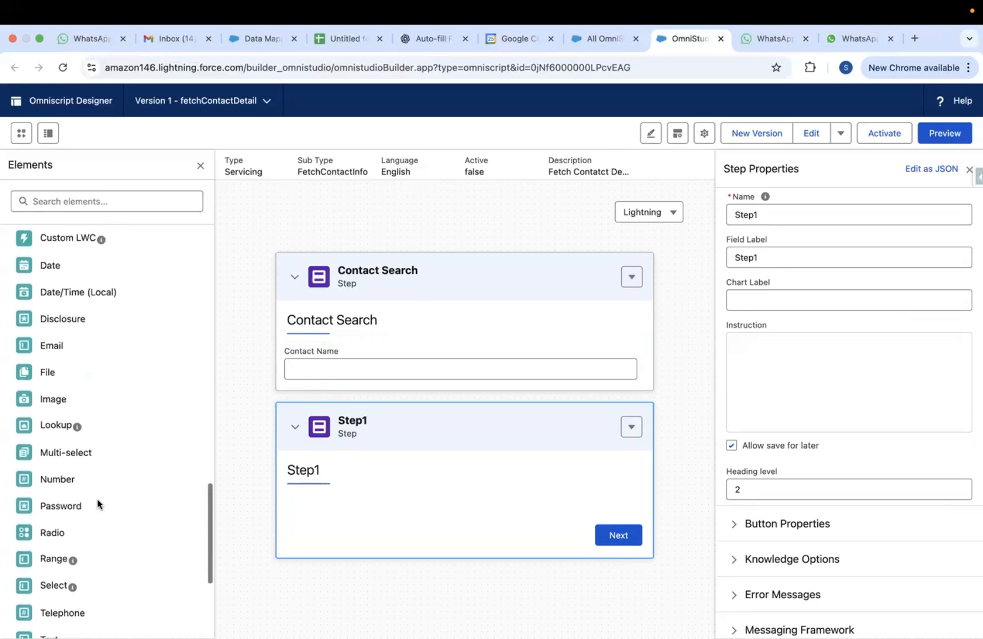
scroll(97, 499, down, 5)
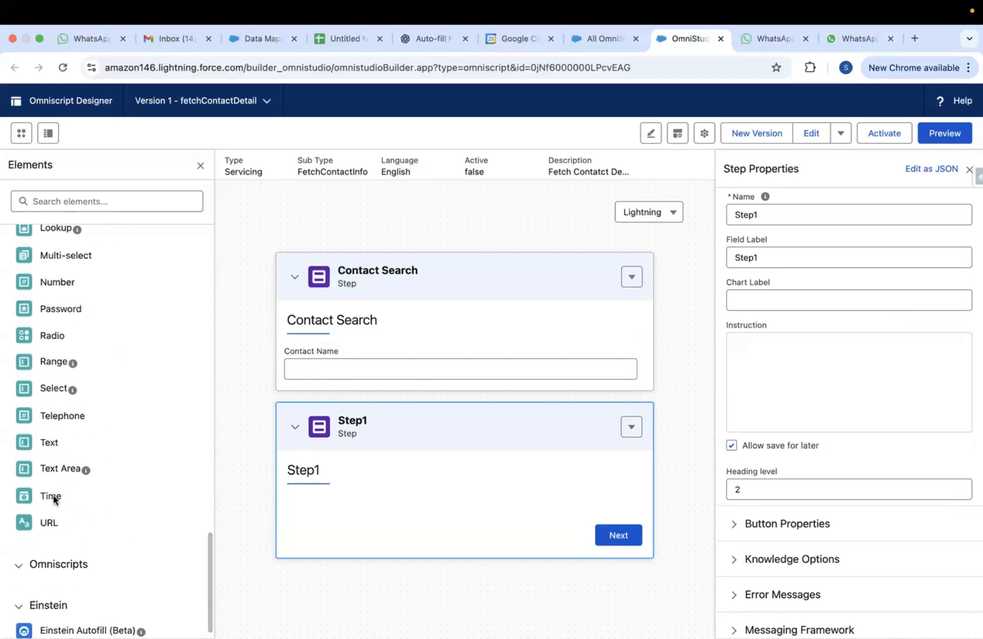
drag(50, 443, 310, 496)
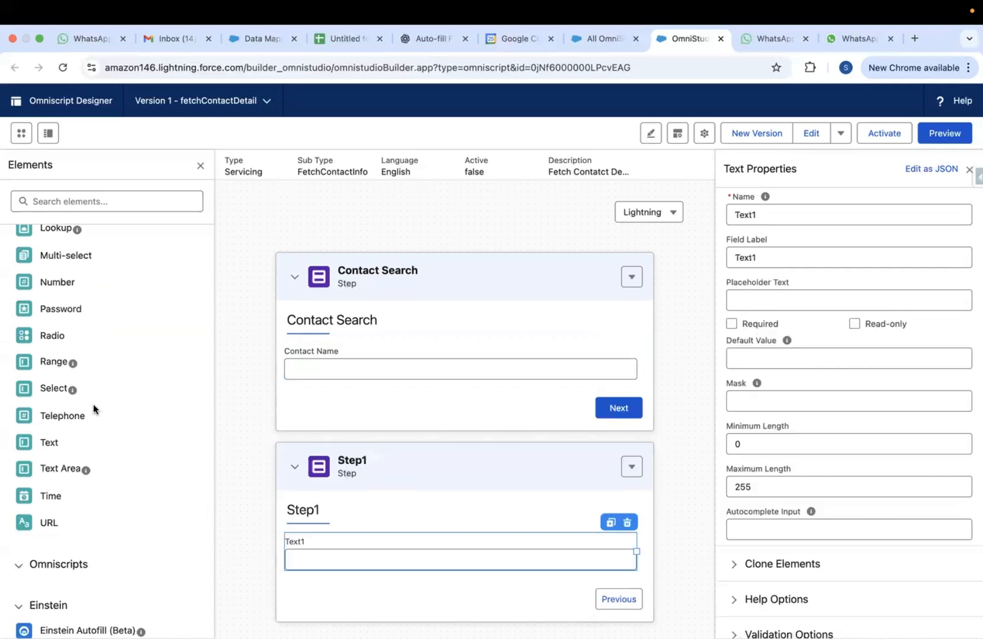
drag(637, 552, 434, 555)
Name the new text field ContactName and label it Contact Name
click(746, 213)
key(super+a)
key(BackSpace)
text(C)
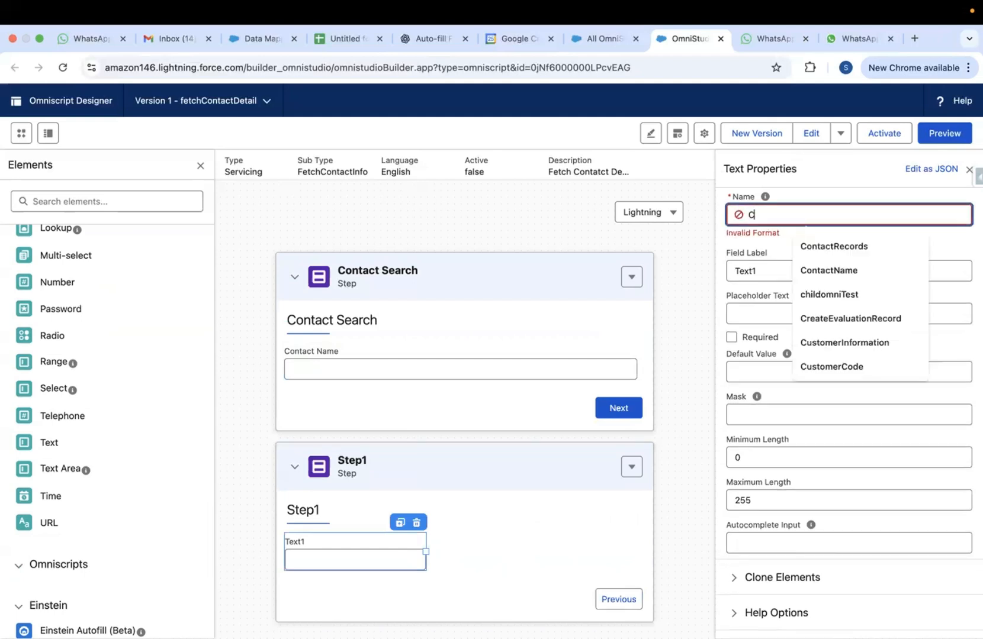
text(onta)
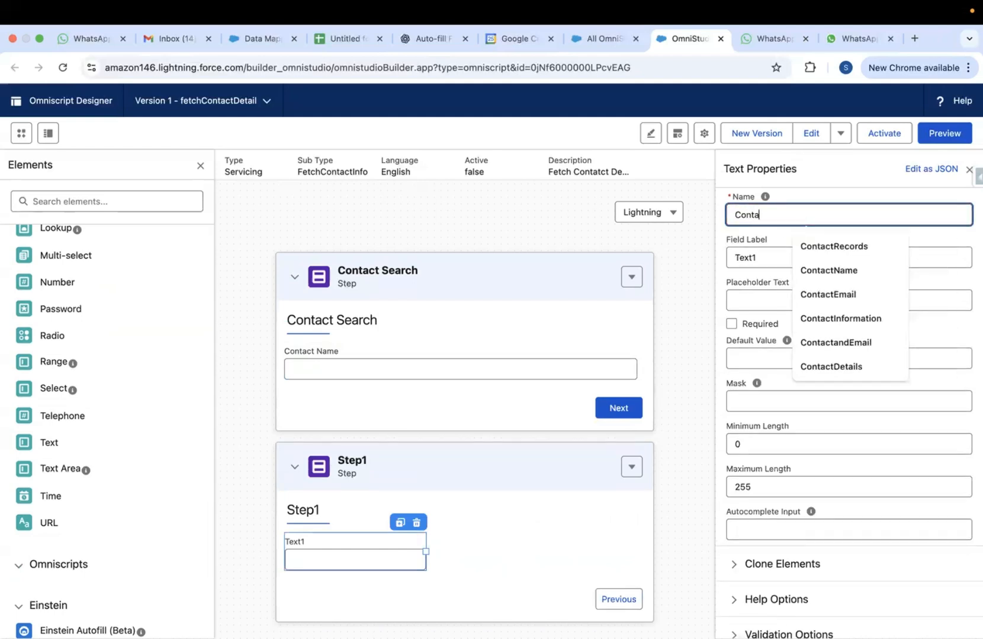
text(ctName)
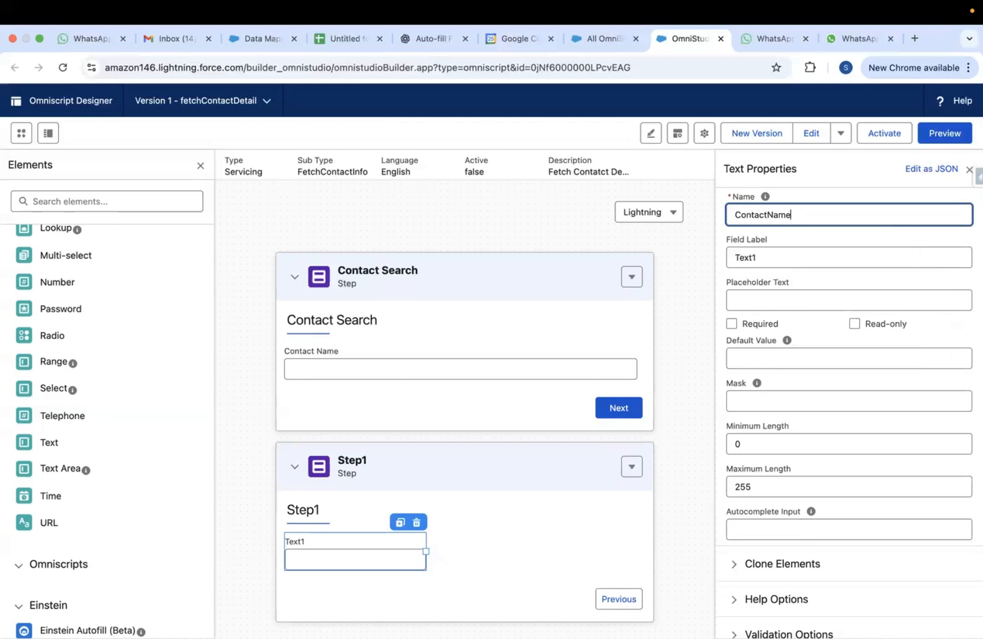
click(398, 549)
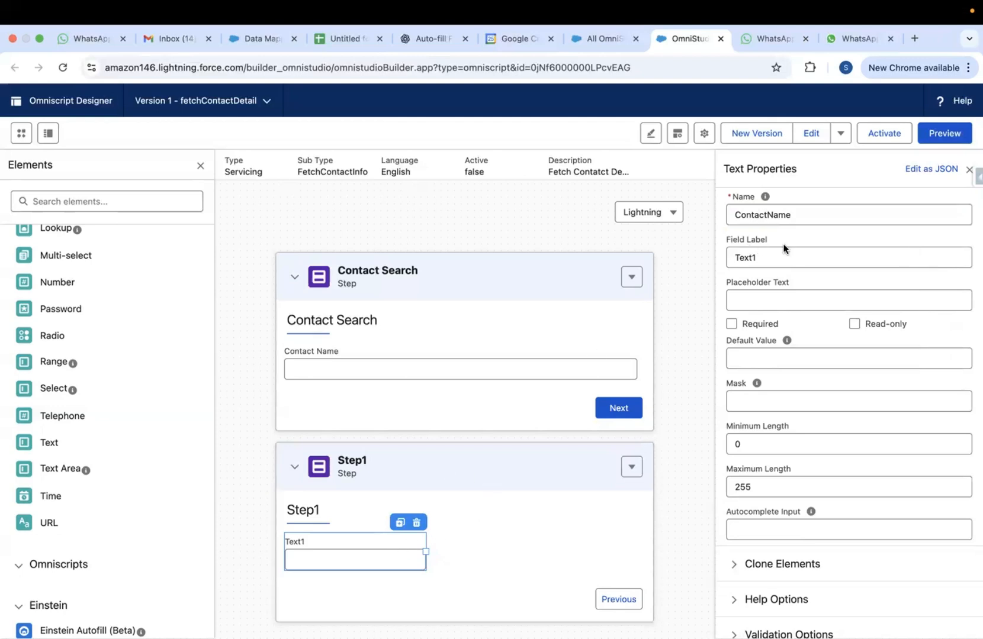
double_click(768, 215)
key(ctrl+c)
double_click(750, 258)
key(ctrl+v)
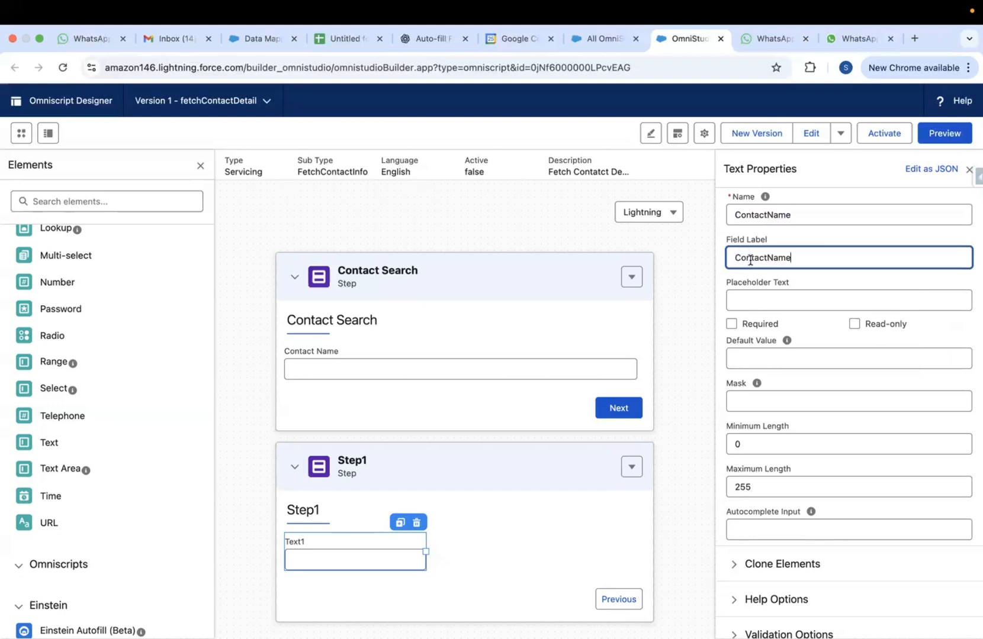
click(768, 258)
click(837, 284)
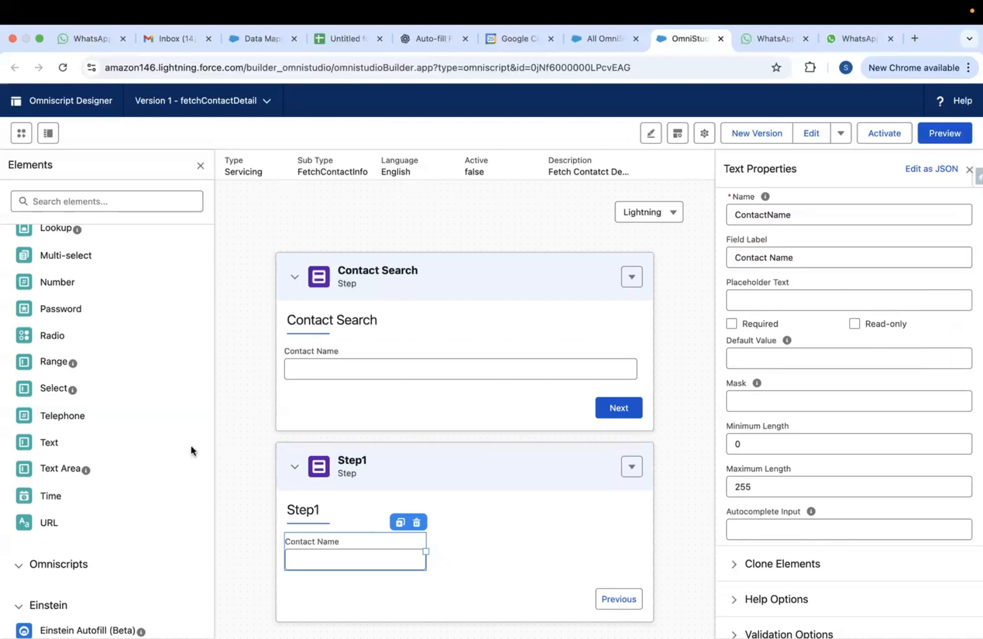
scroll(100, 310, up, 3)
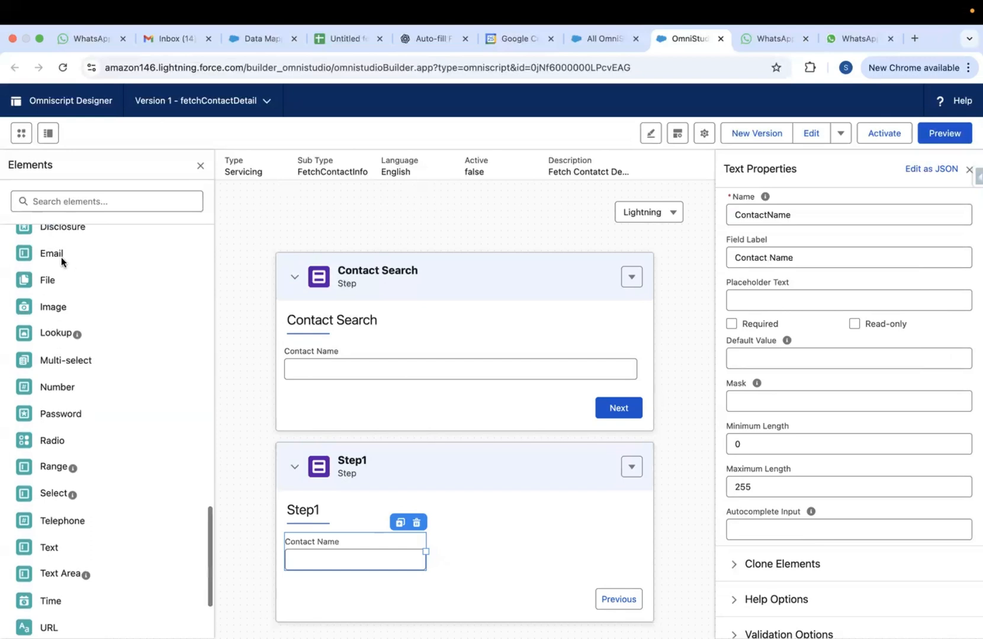
Add an Email field beside Contact Name, named ContactEmail and labelled Contact Email
drag(51, 256, 444, 542)
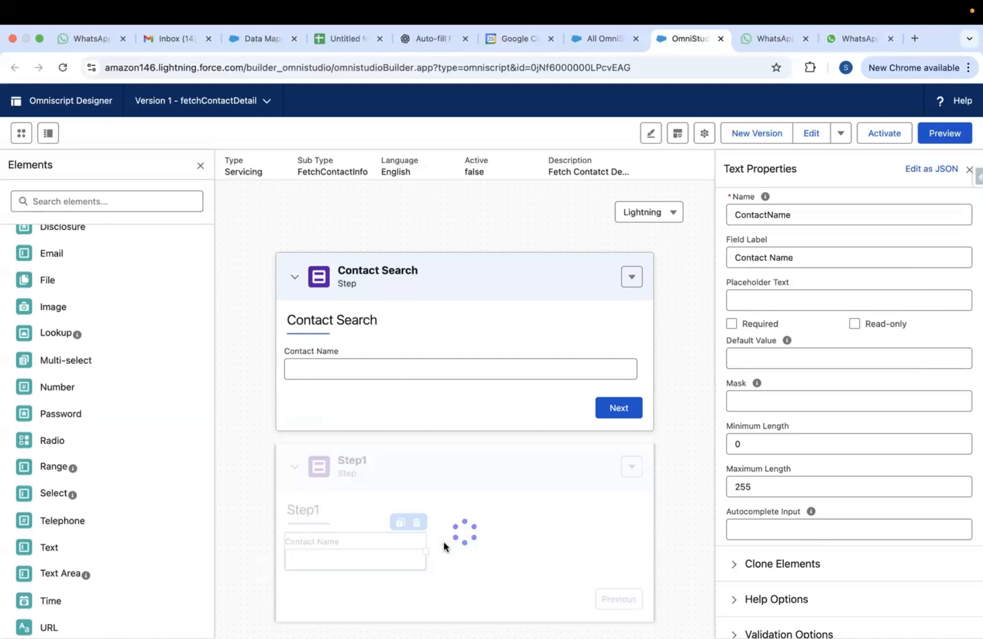
drag(635, 590, 632, 552)
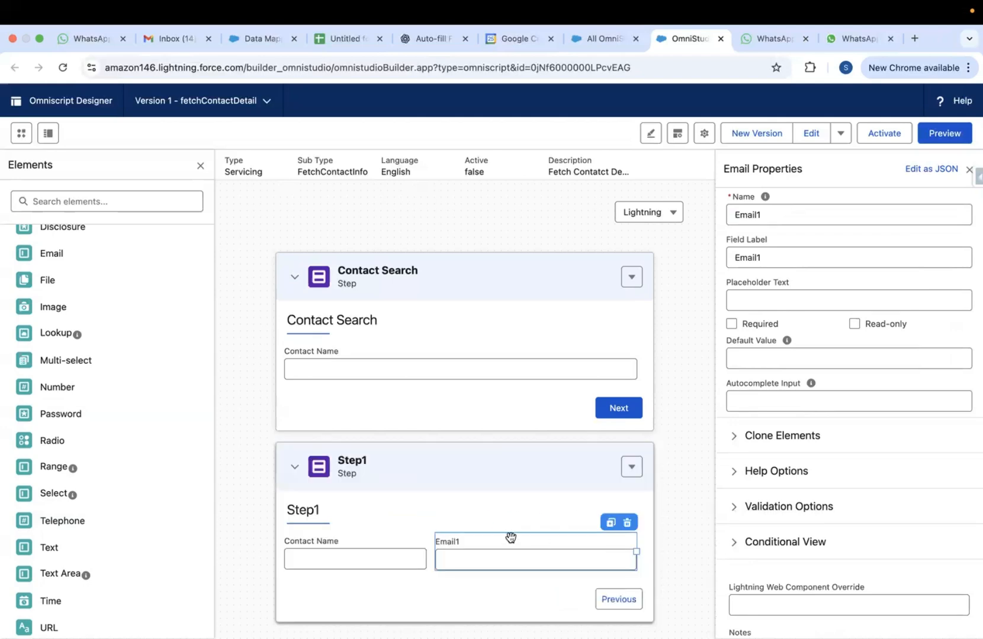
click(767, 215)
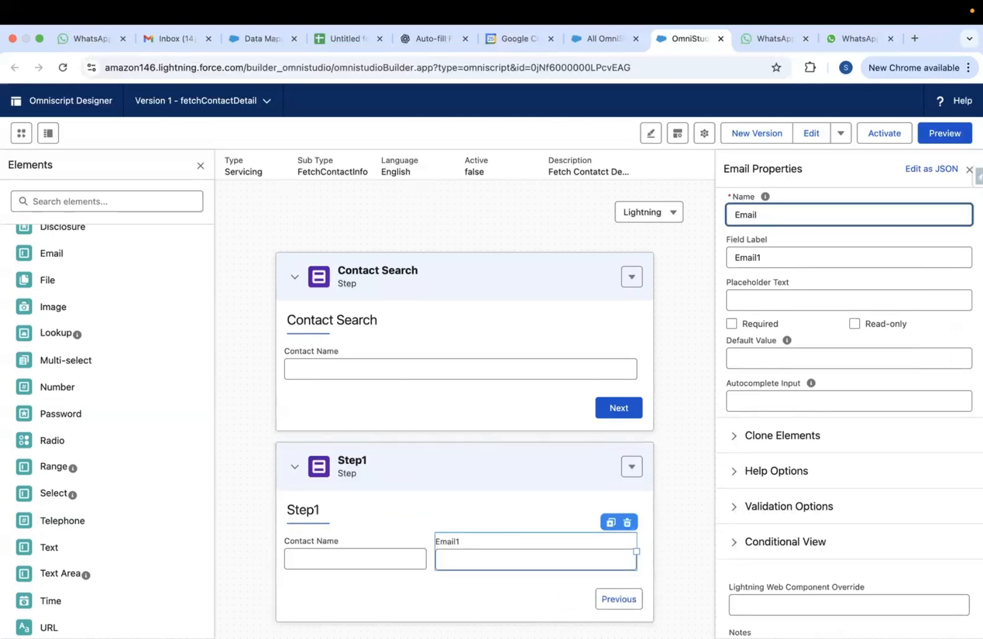
click(765, 256)
key(BackSpace)
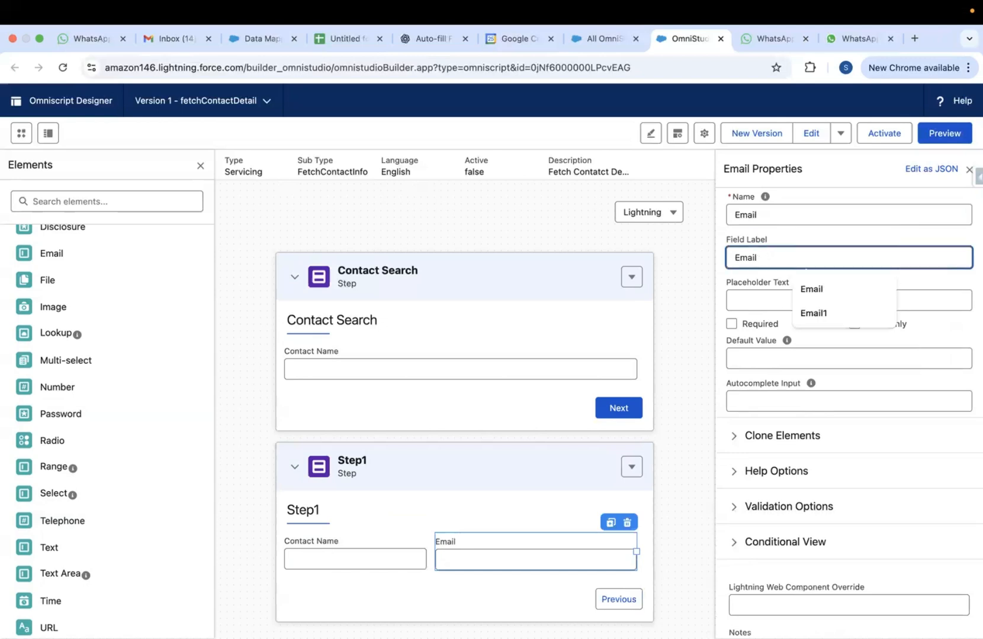
click(735, 216)
text(Contact)
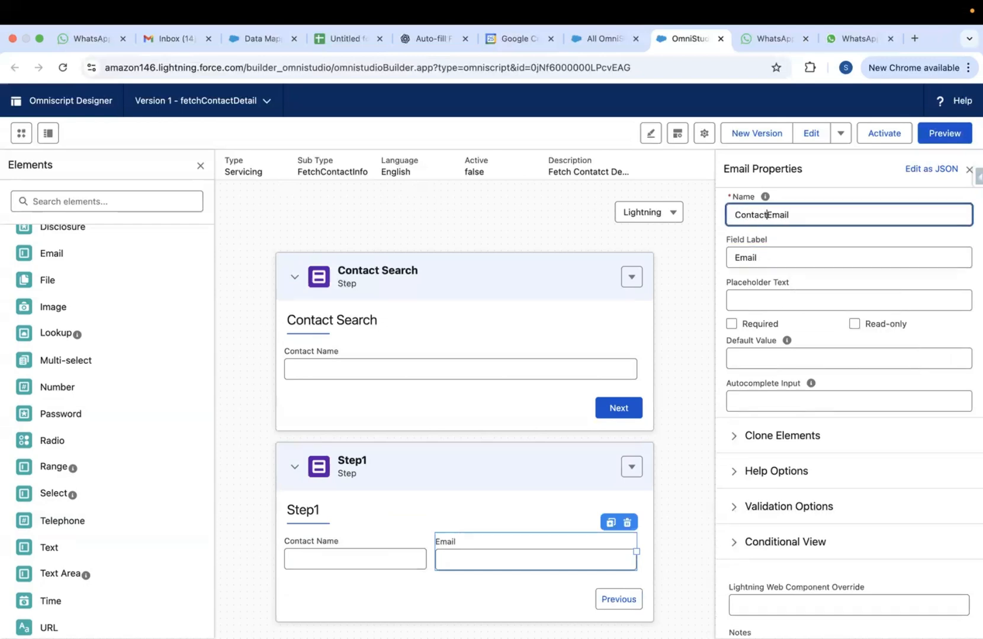
click(739, 258)
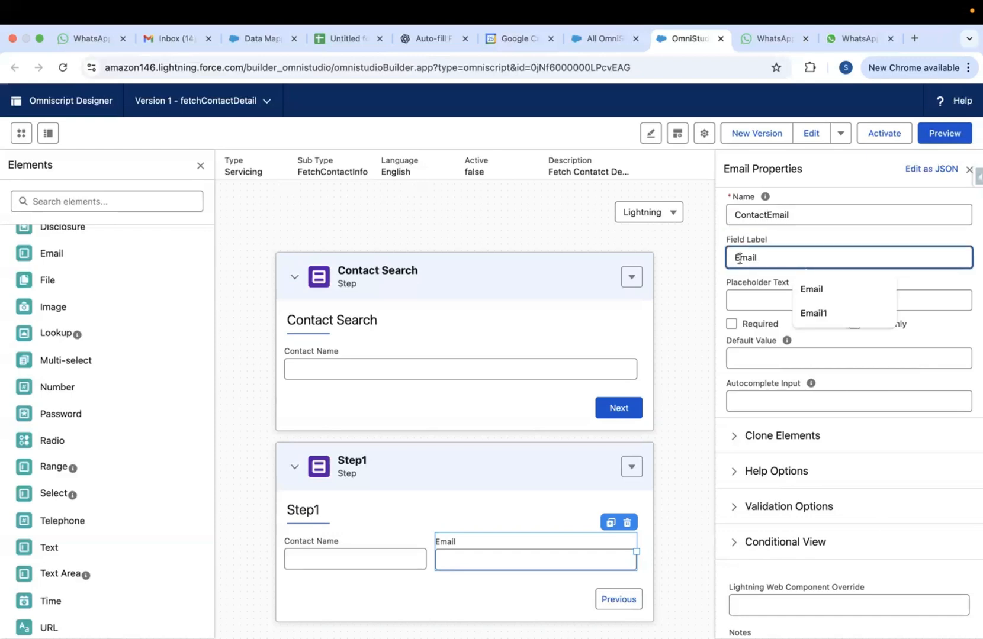
text(Contact)
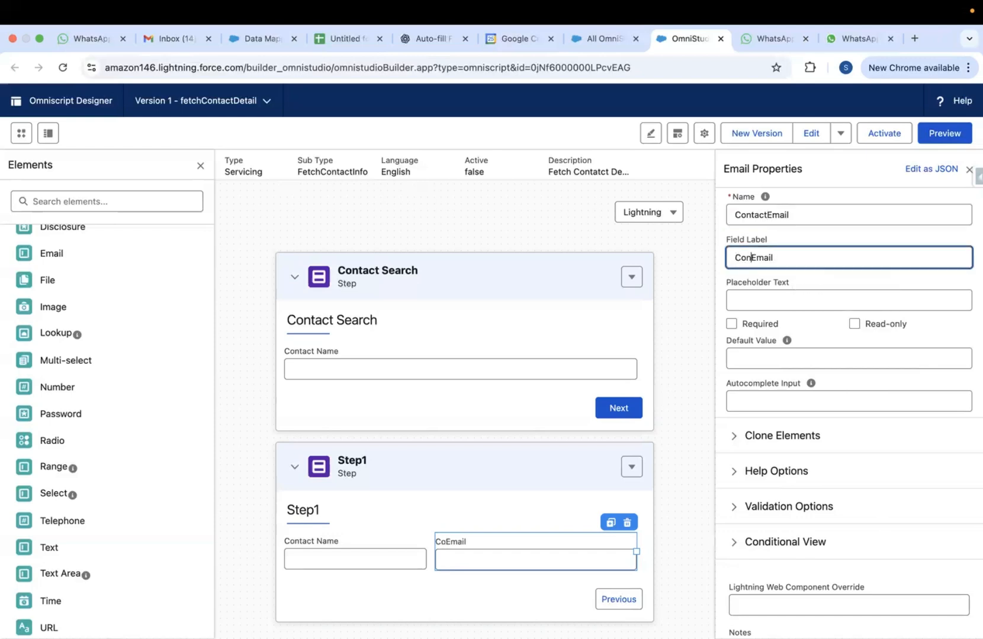
click(765, 216)
key(BackSpace)
key(BackSpace)
key(BackSpace)
key(BackSpace)
key(BackSpace)
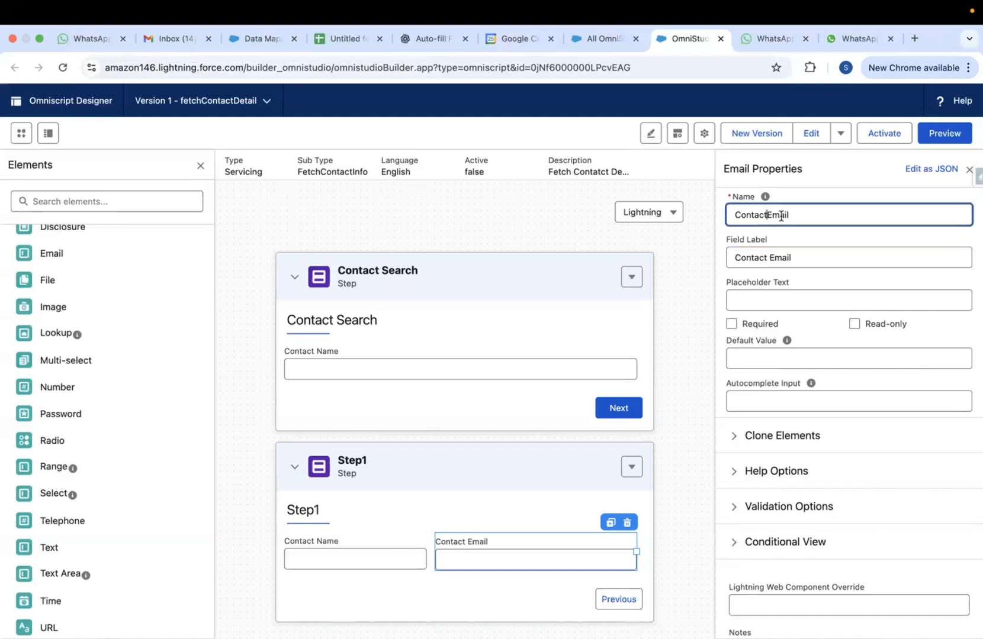
key(BackSpace)
key(BackSpace)
Correct the Contact Name field's name to ContactName and review the Contact Email properties
click(342, 546)
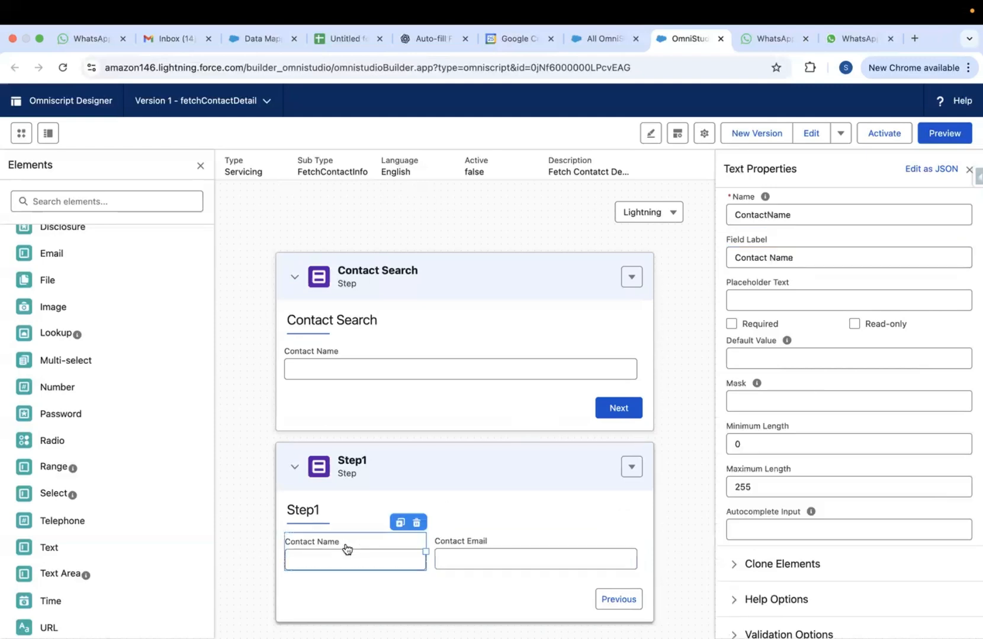
click(767, 215)
key(BackSpace)
key(BackSpace)
key(BackSpace)
key(BackSpace)
key(BackSpace)
key(BackSpace)
key(BackSpace)
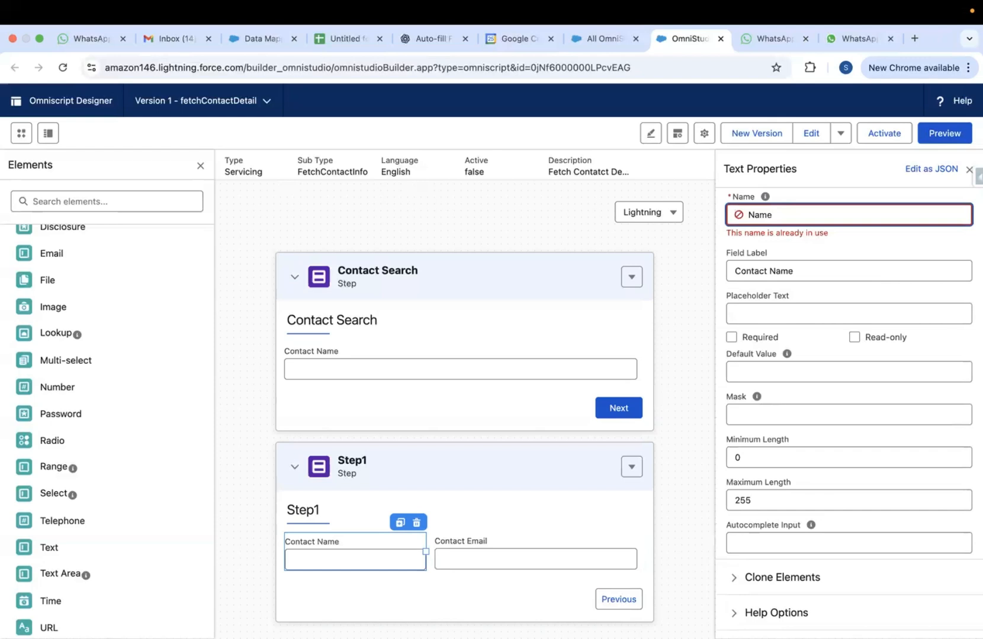
text(Contact)
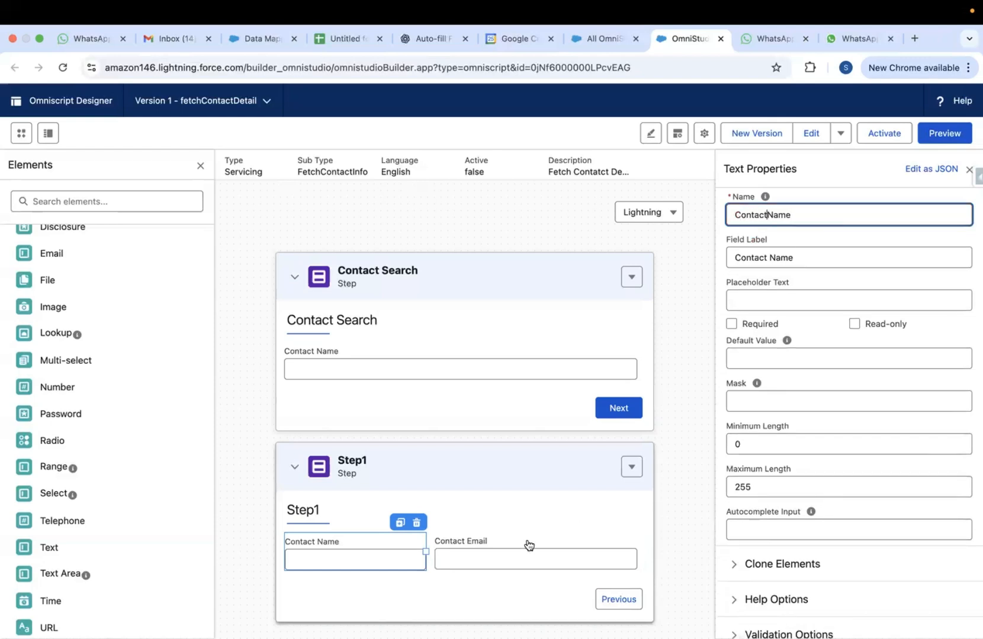
click(489, 553)
scroll(465, 518, down, 1)
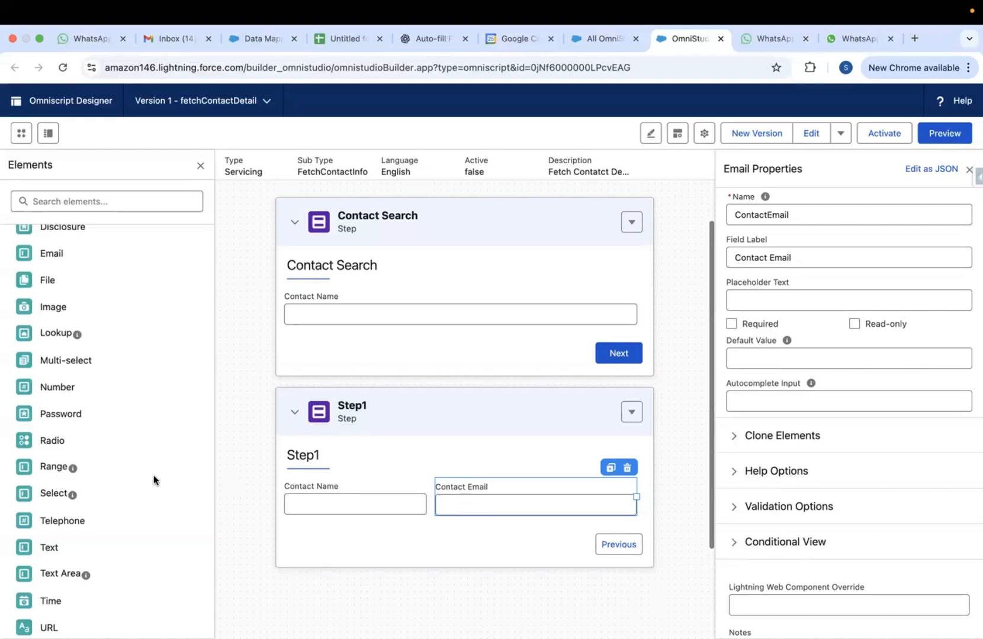
scroll(154, 474, down, 4)
scroll(153, 400, up, 8)
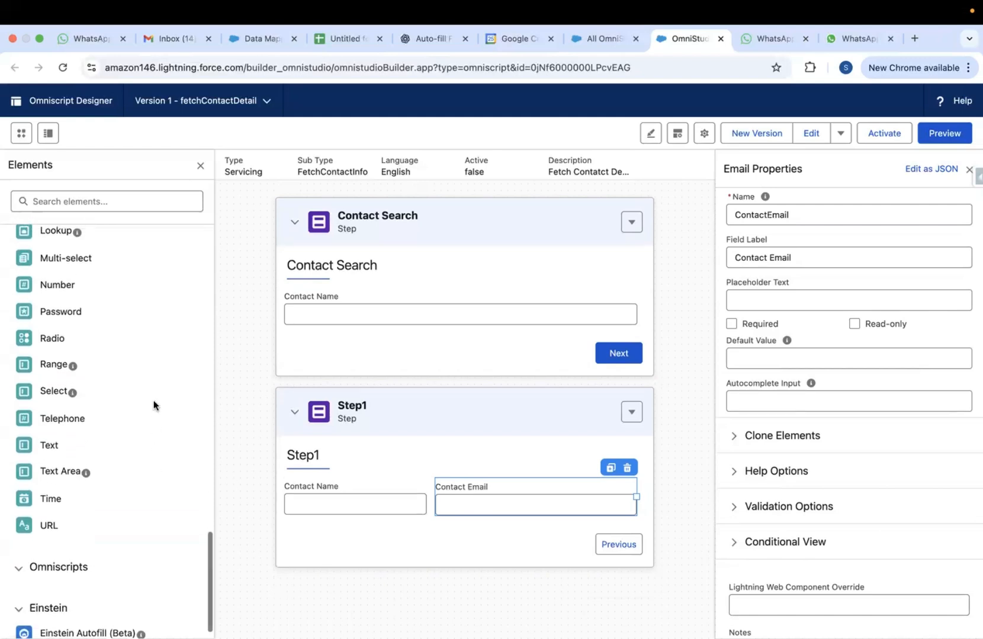
scroll(154, 400, up, 3)
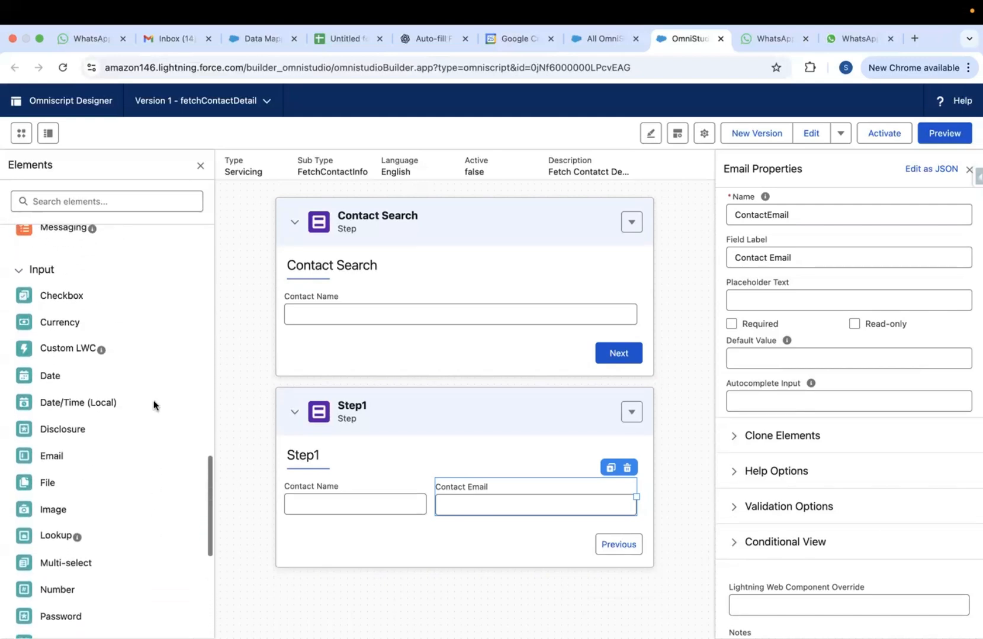
scroll(153, 401, down, 1)
scroll(153, 401, down, 7)
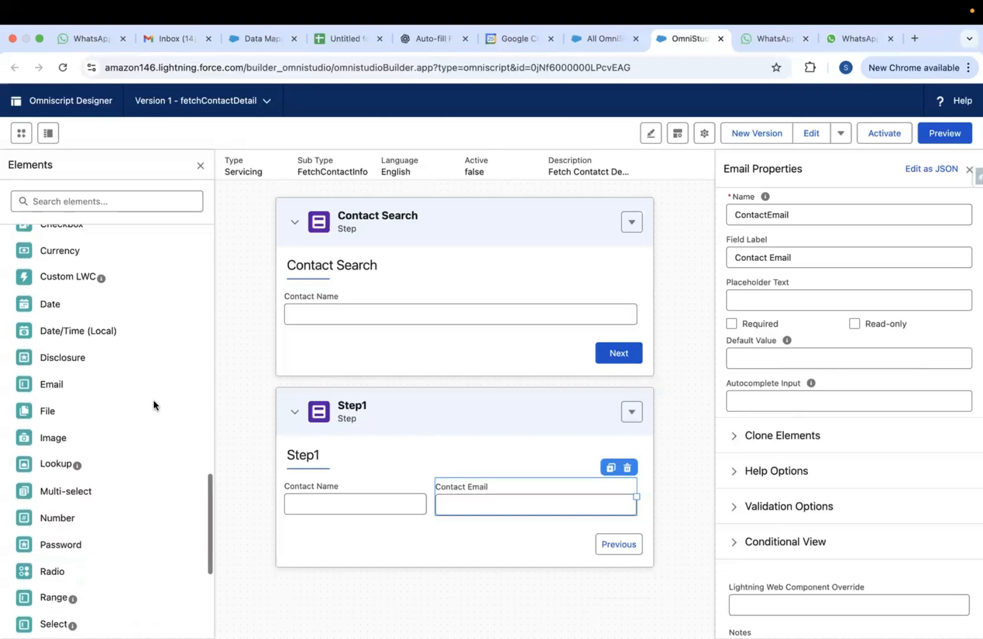
scroll(154, 400, down, 2)
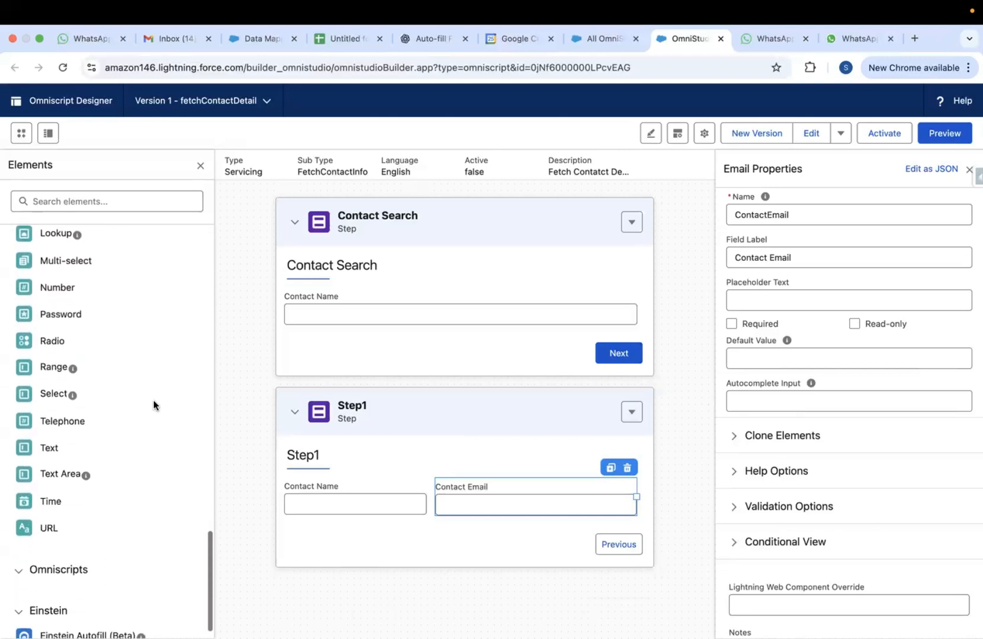
Add a Telephone field below Contact Name in Step1 and name it contactPhone
click(111, 197)
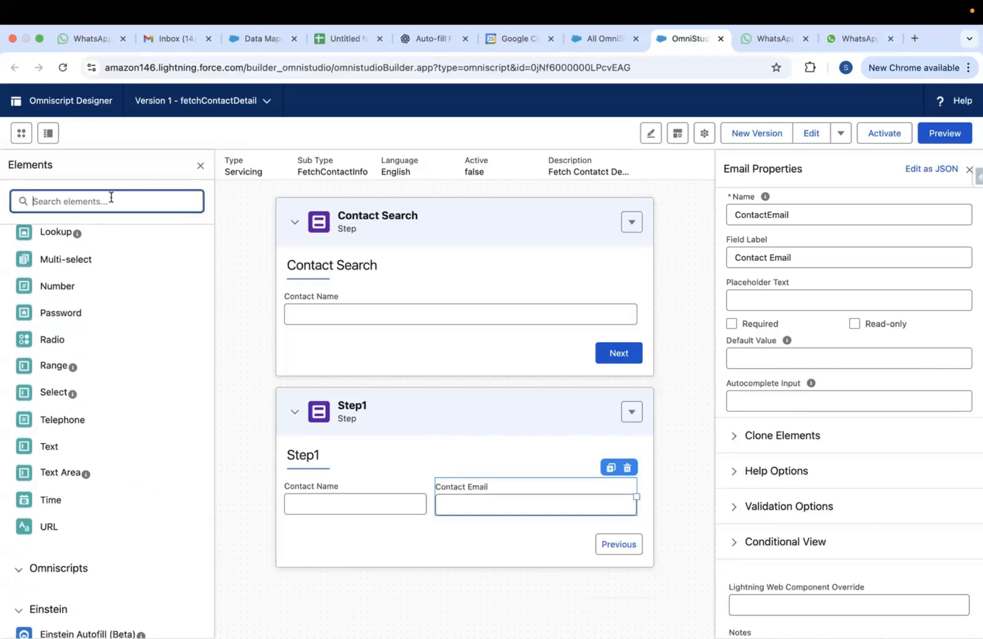
text(pho)
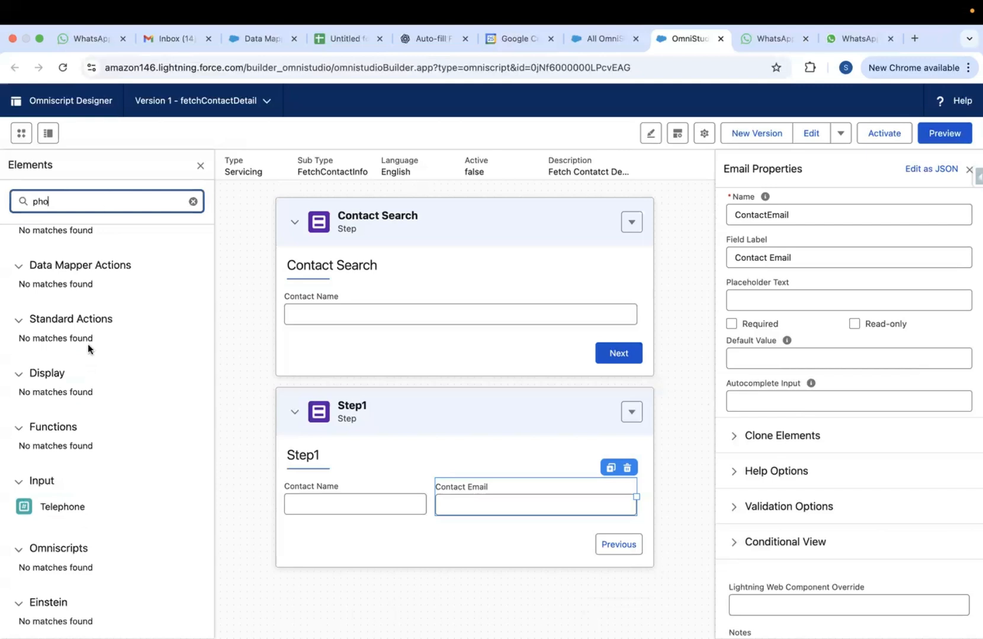
drag(57, 506, 289, 524)
mouse_move(52, 505)
mouse_down()
mouse_move(314, 531)
mouse_move(309, 517)
mouse_move(325, 540)
mouse_move(446, 499)
mouse_move(585, 507)
mouse_up()
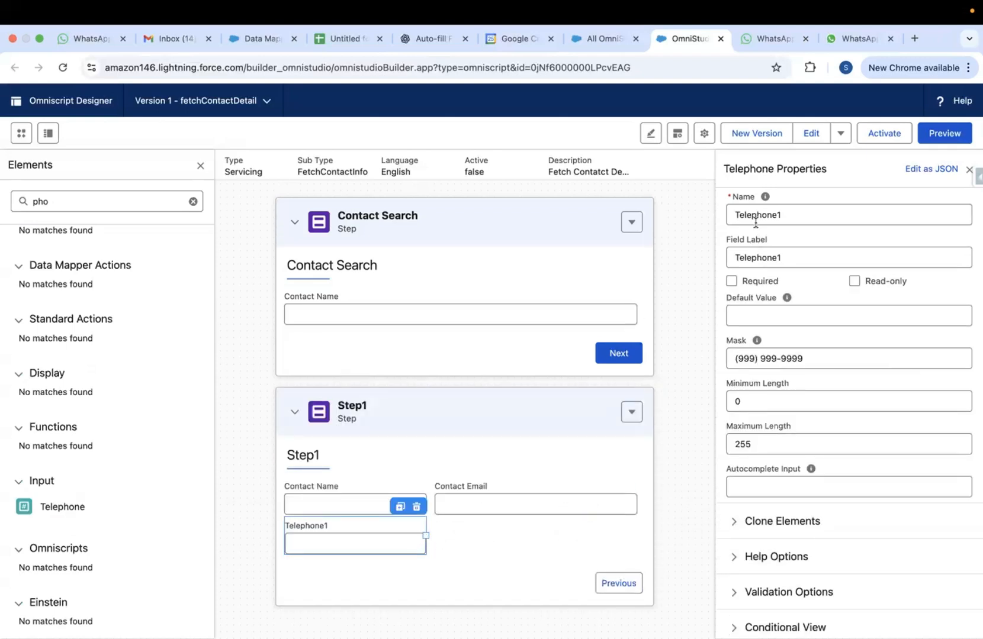
click(790, 214)
key(BackSpace)
key(BackSpace)
key(BackSpace)
key(BackSpace)
key(BackSpace)
key(BackSpace)
key(BackSpace)
key(BackSpace)
key(BackSpace)
text(con)
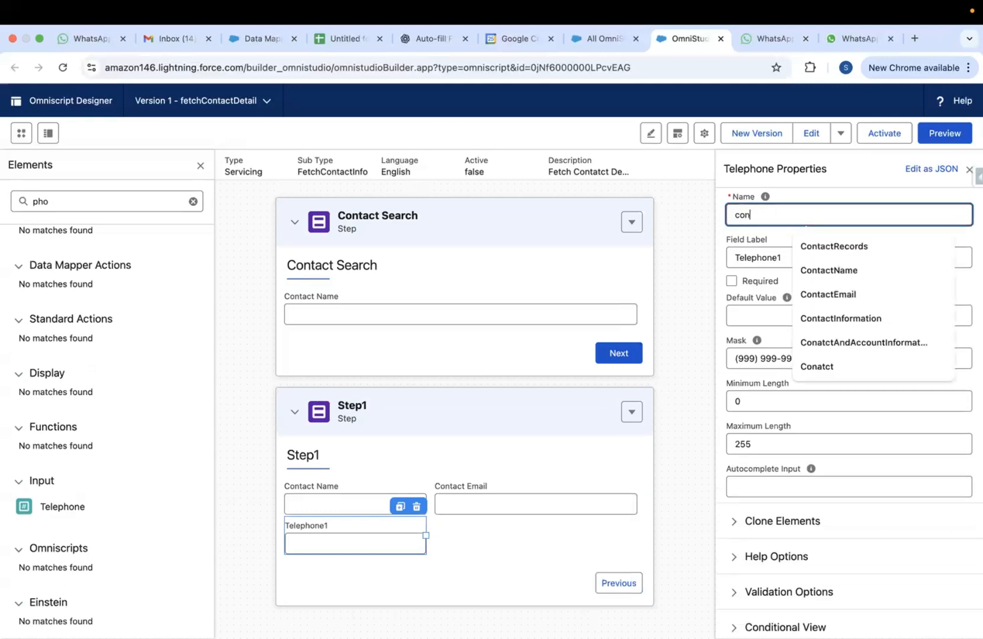
text(tactPhone)
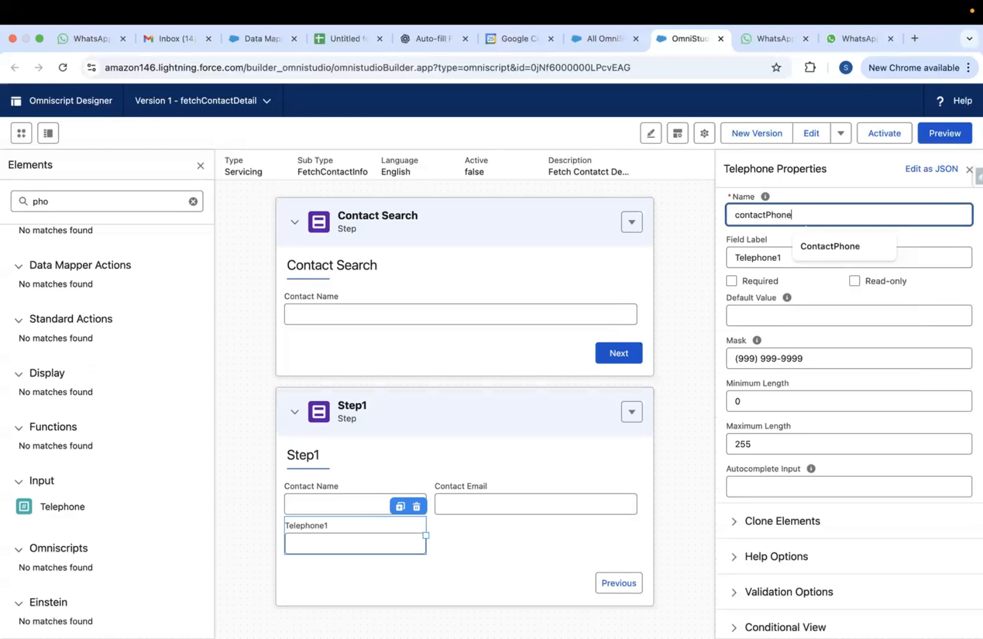
Set the phone field's default value and label both to 'contact Phone'
double_click(760, 259)
key(BackSpace)
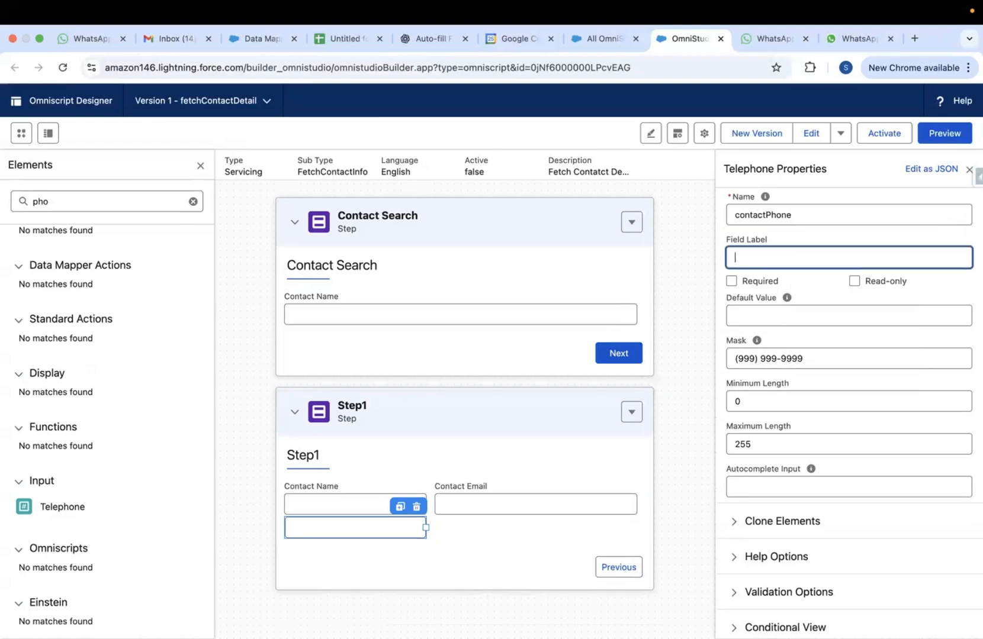
double_click(763, 214)
key(super+c)
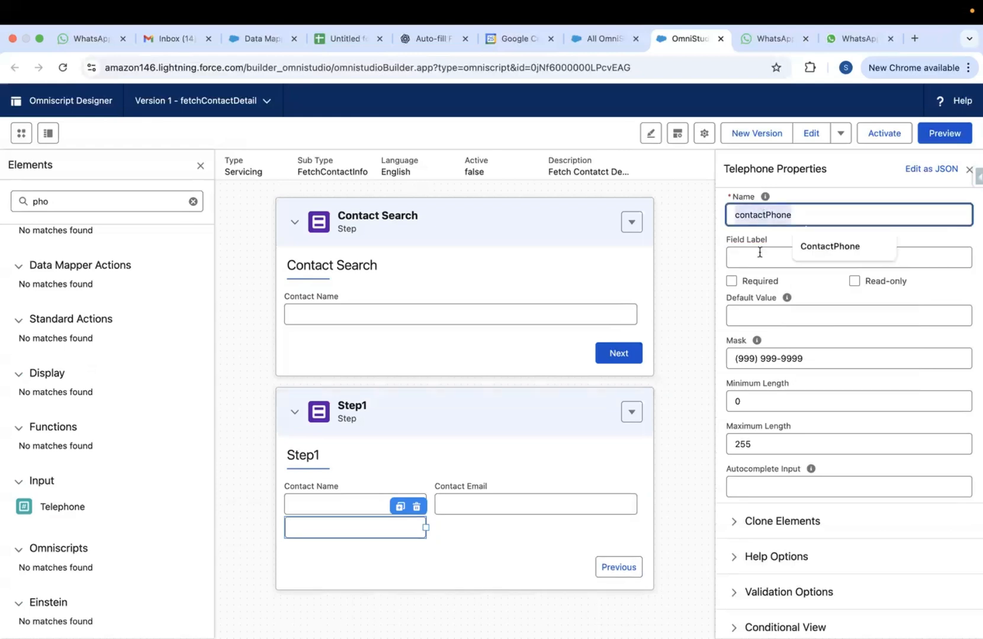
click(746, 310)
key(super+v)
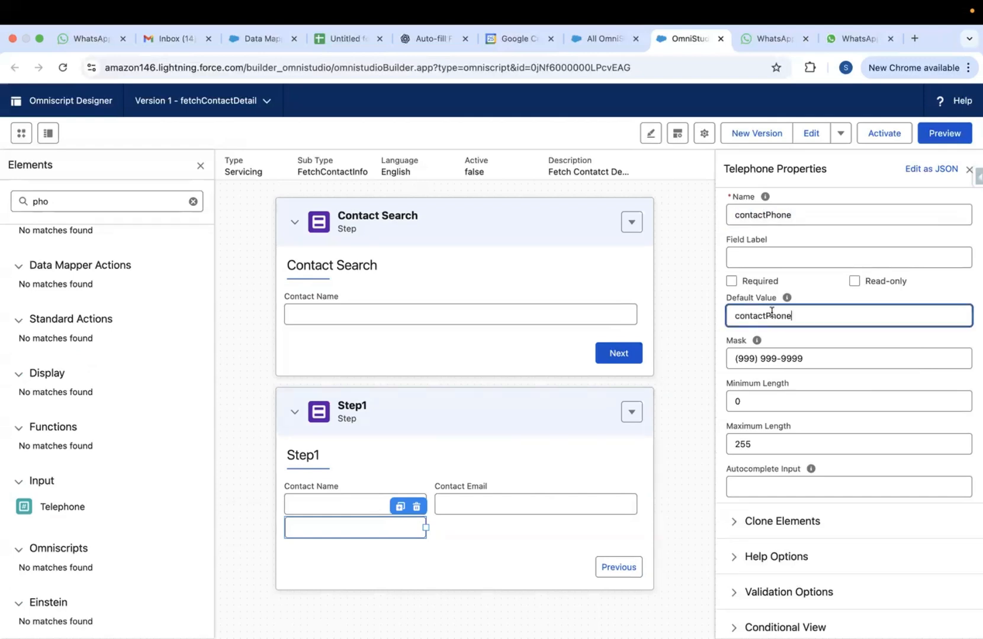
click(766, 316)
click(706, 259)
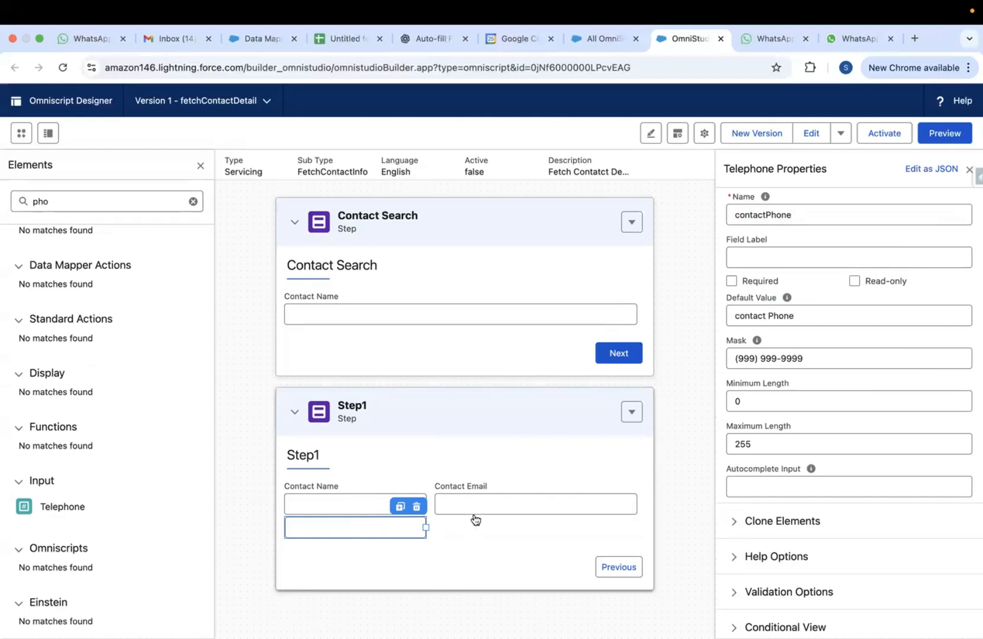
double_click(762, 215)
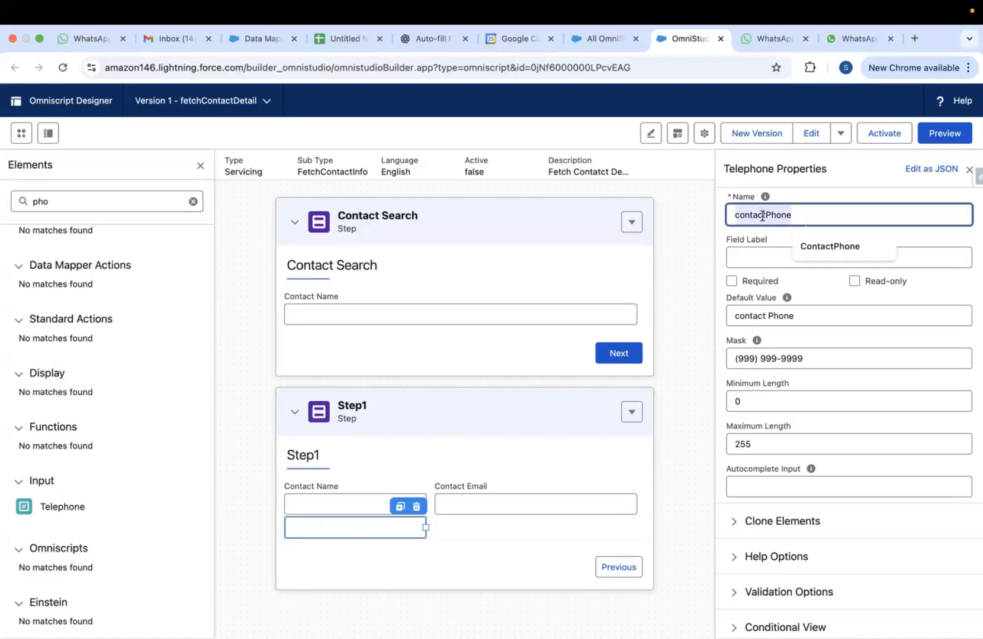
click(760, 259)
text(contact Phone)
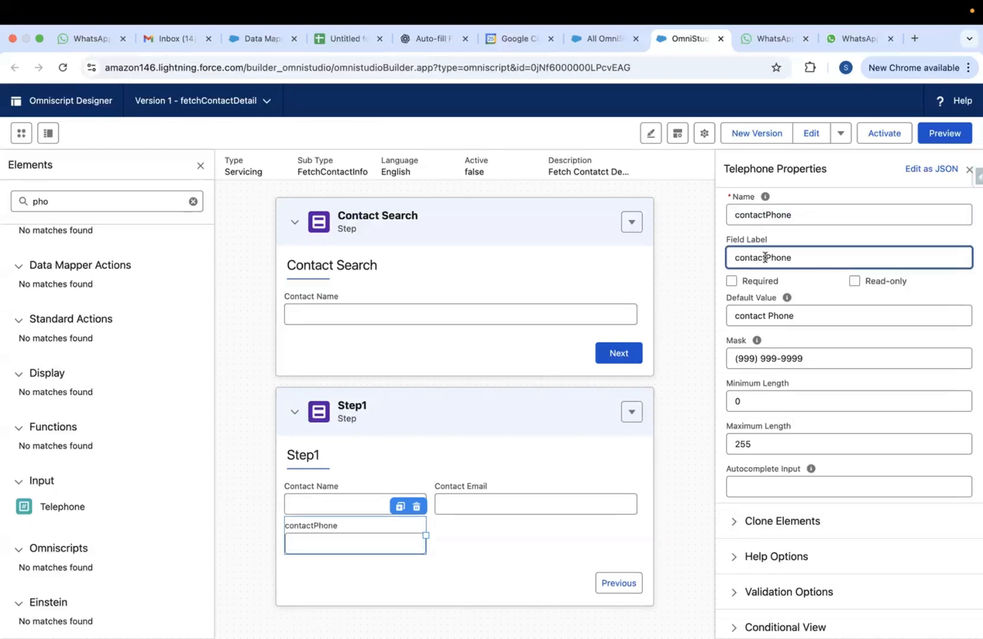
click(697, 222)
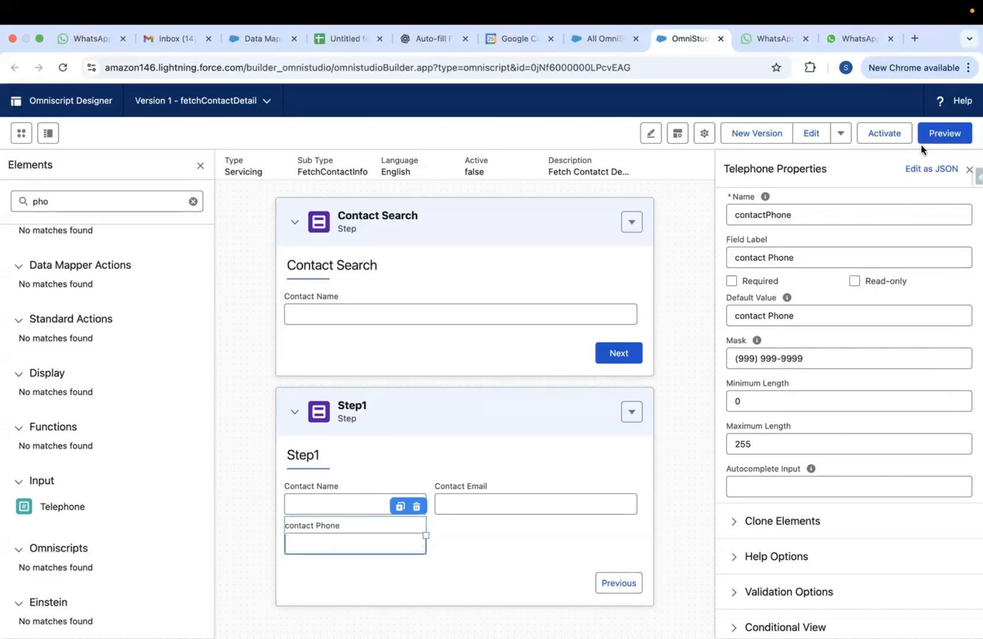
Preview the OmniScript with a sample contact name, advance to Step1, then return to design
click(941, 135)
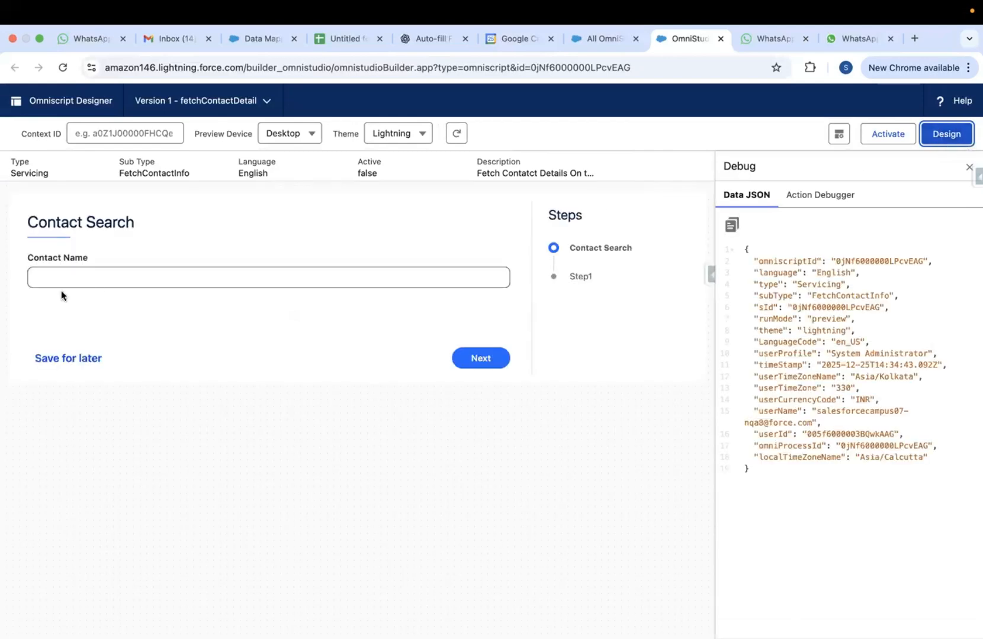
click(74, 276)
text(Daya)
click(480, 359)
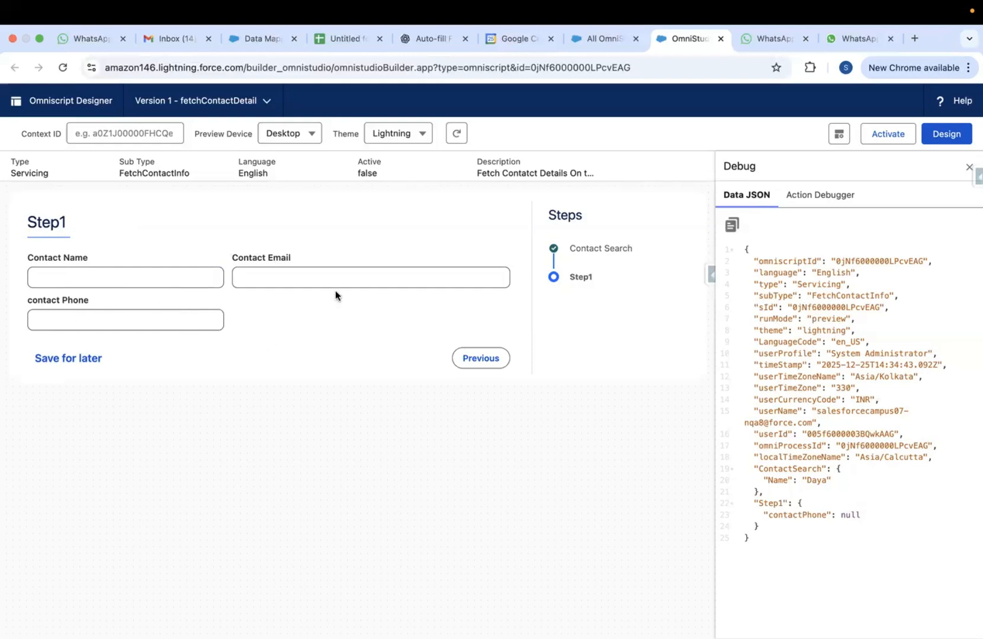
click(937, 134)
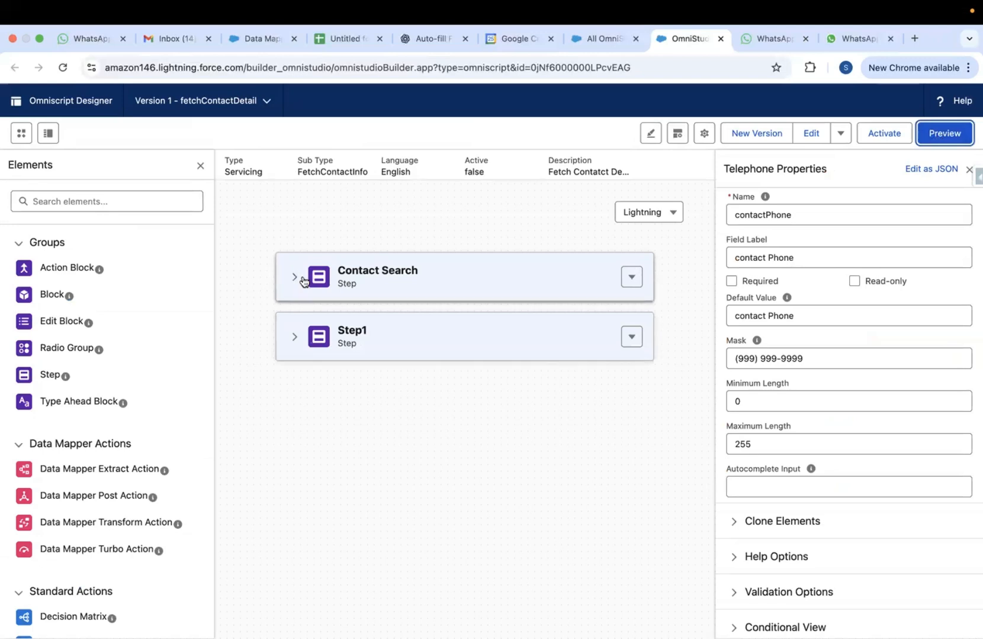
key(ctrl+Up)
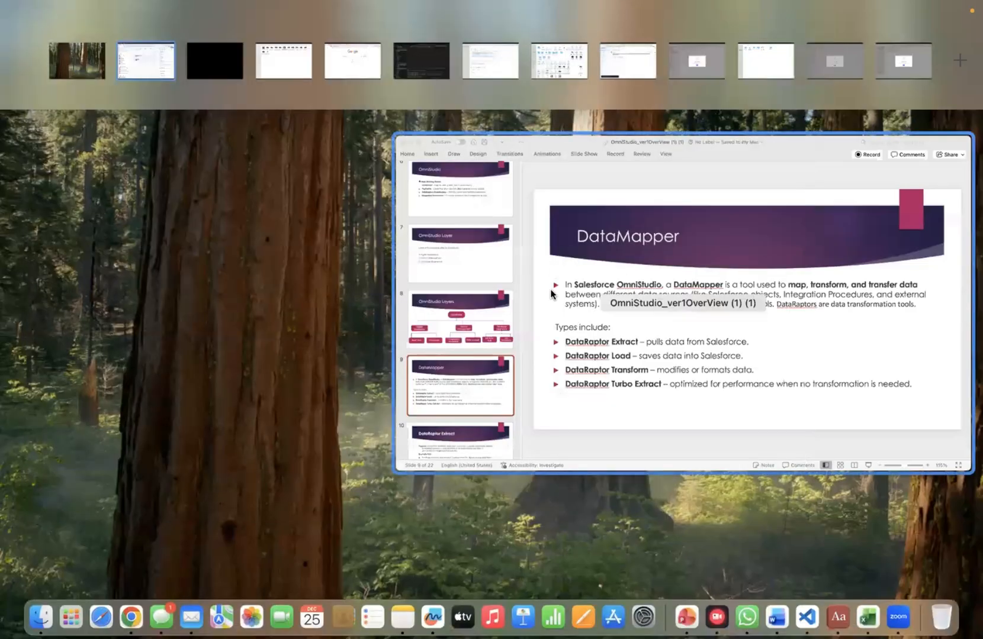
click(468, 317)
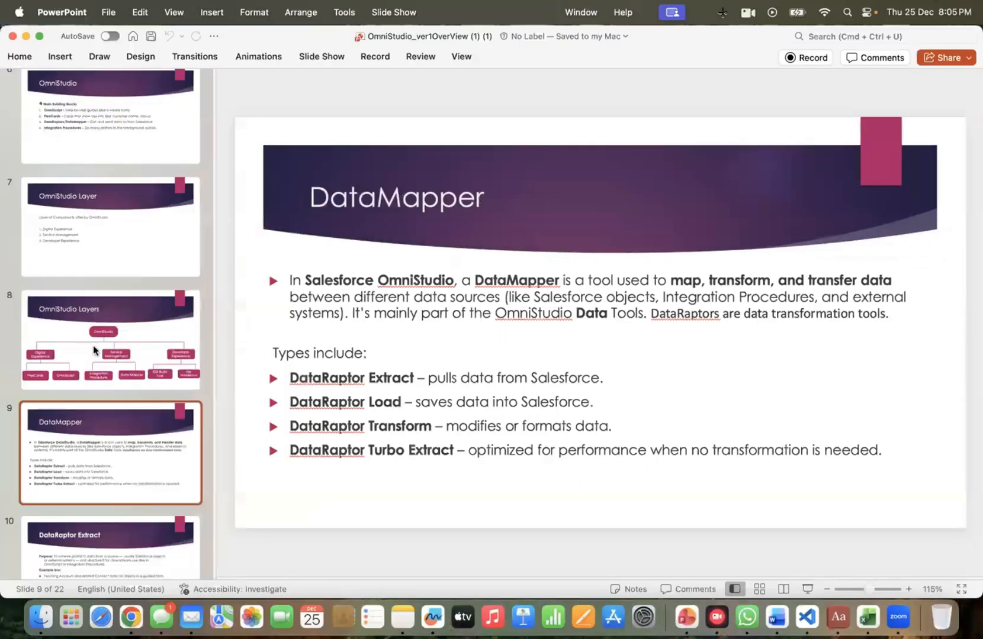
click(93, 346)
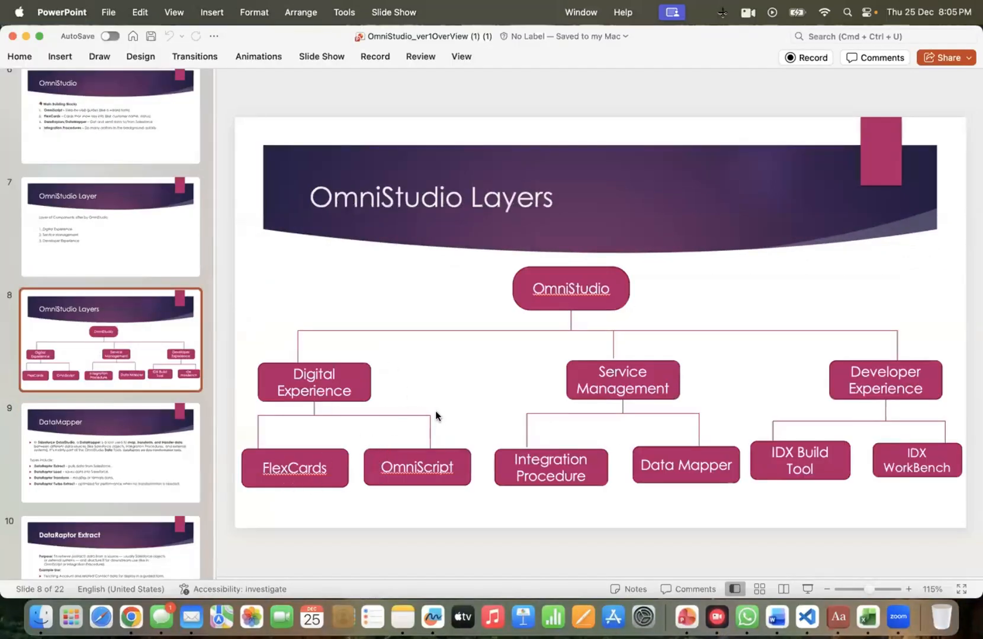
key(ctrl+Up)
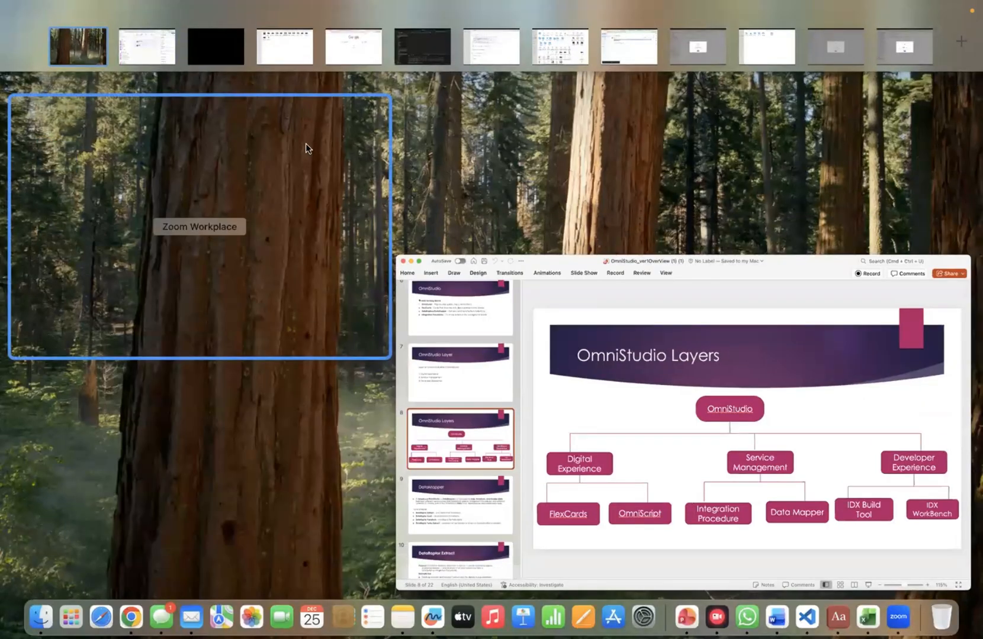
click(132, 59)
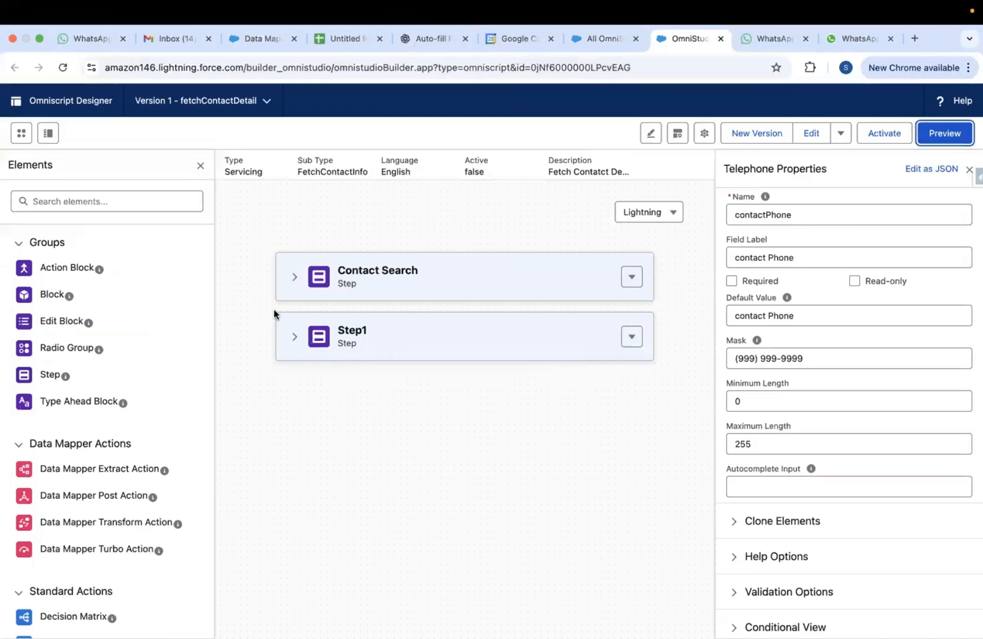
Expand both steps and review the Contact Search, Contact Name, Contact Email and contact Phone fields
click(294, 278)
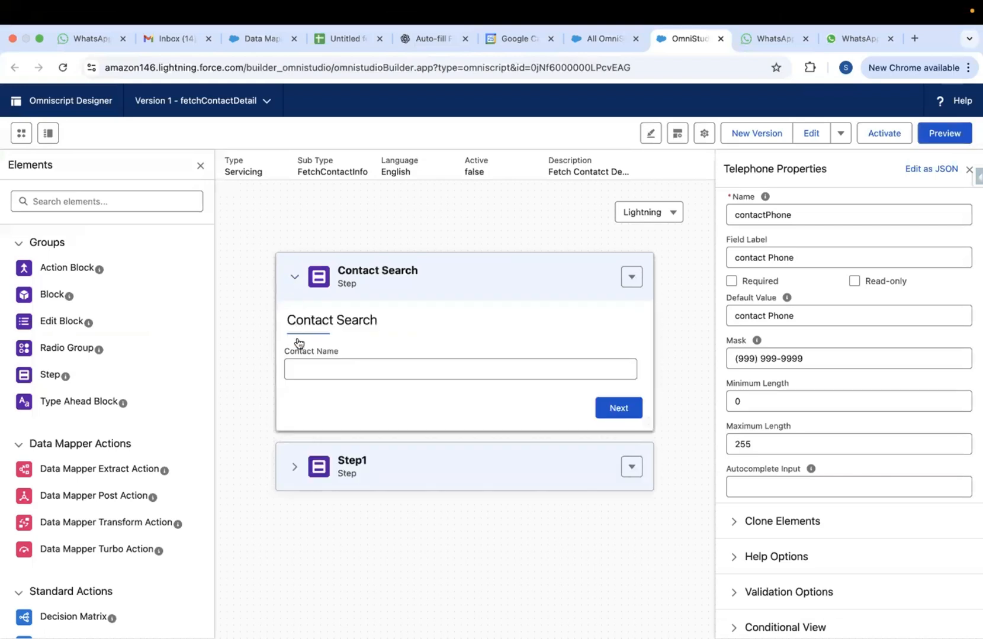
click(294, 466)
scroll(415, 435, down, 1)
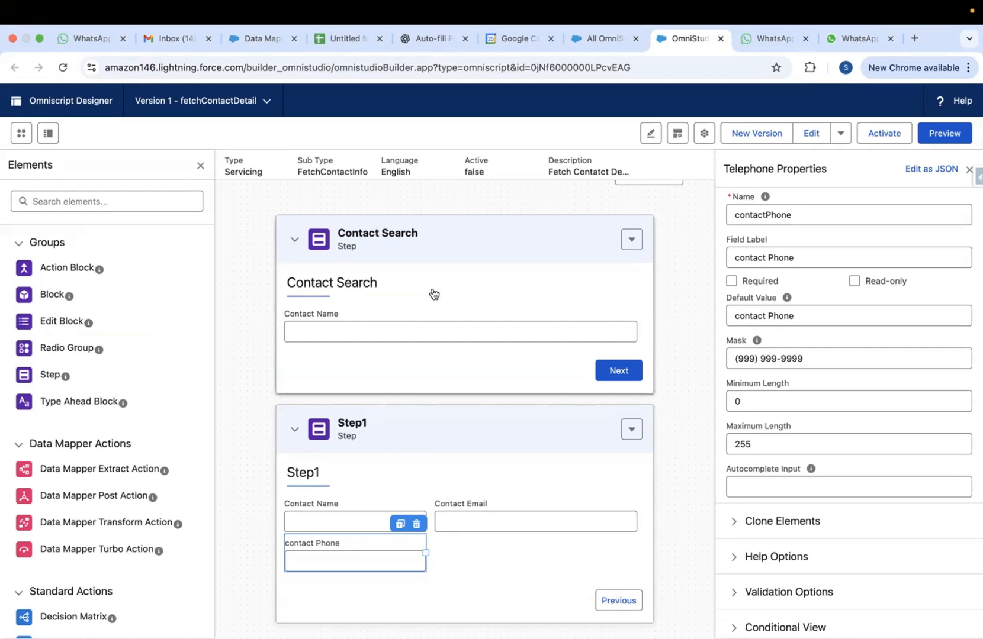
click(404, 321)
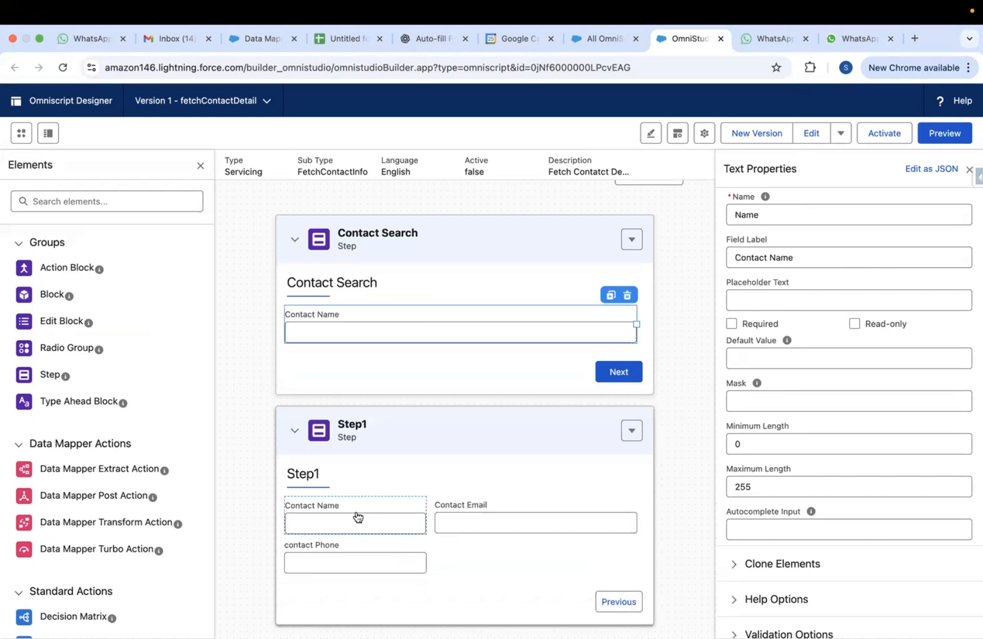
click(418, 517)
click(461, 503)
click(370, 558)
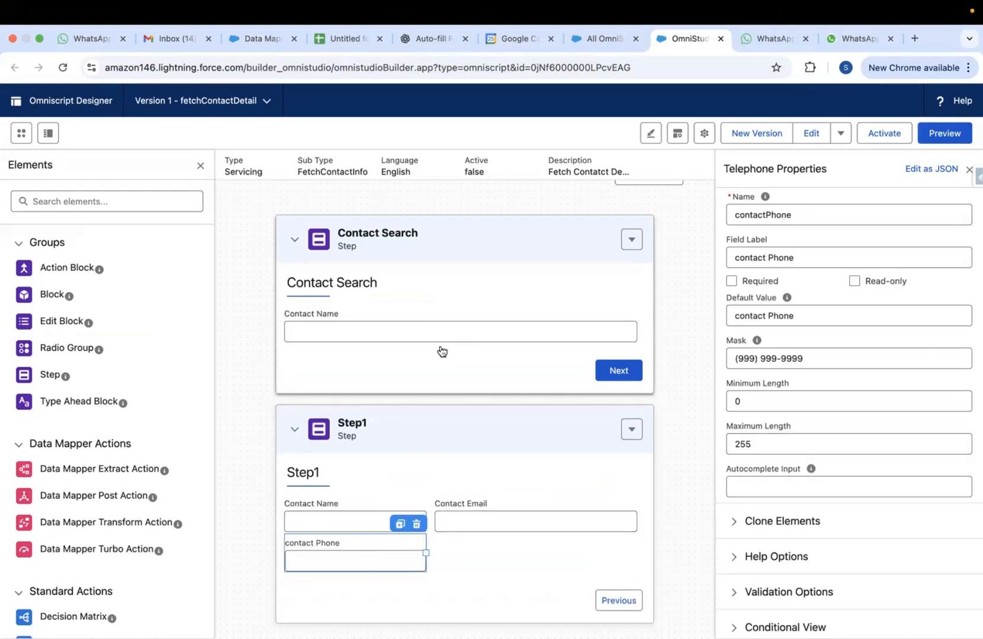
click(449, 321)
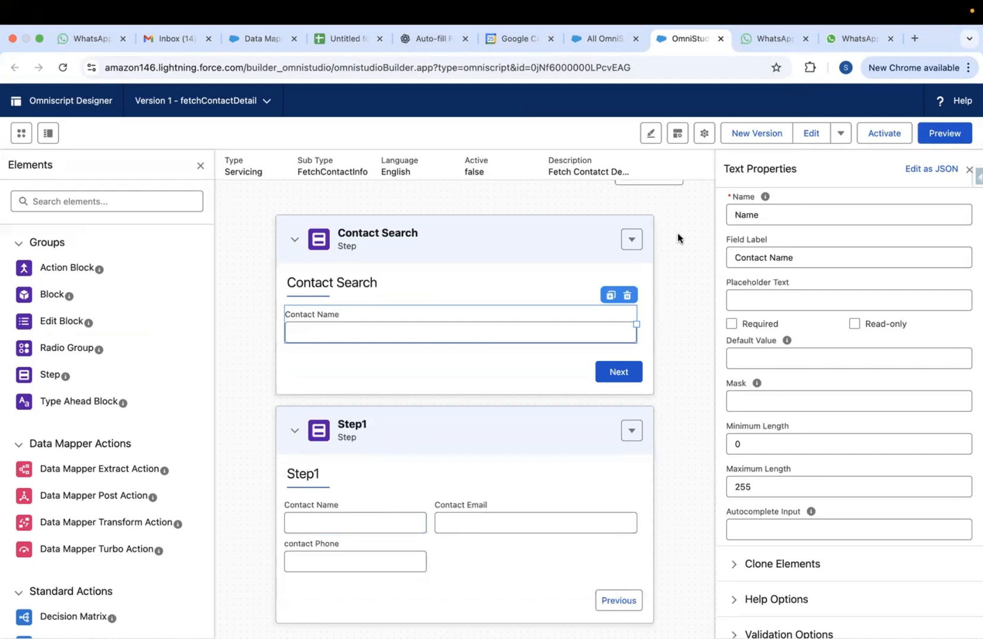
Place a Data Mapper Turbo Action between Contact Search and Step1
scroll(170, 419, down, 2)
scroll(170, 424, down, 1)
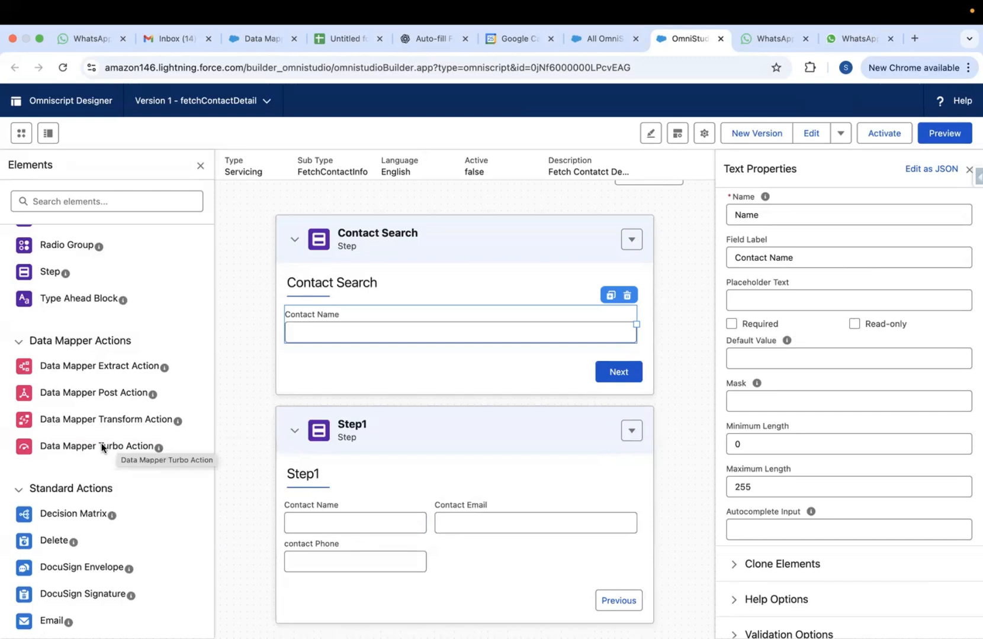
drag(83, 448, 320, 395)
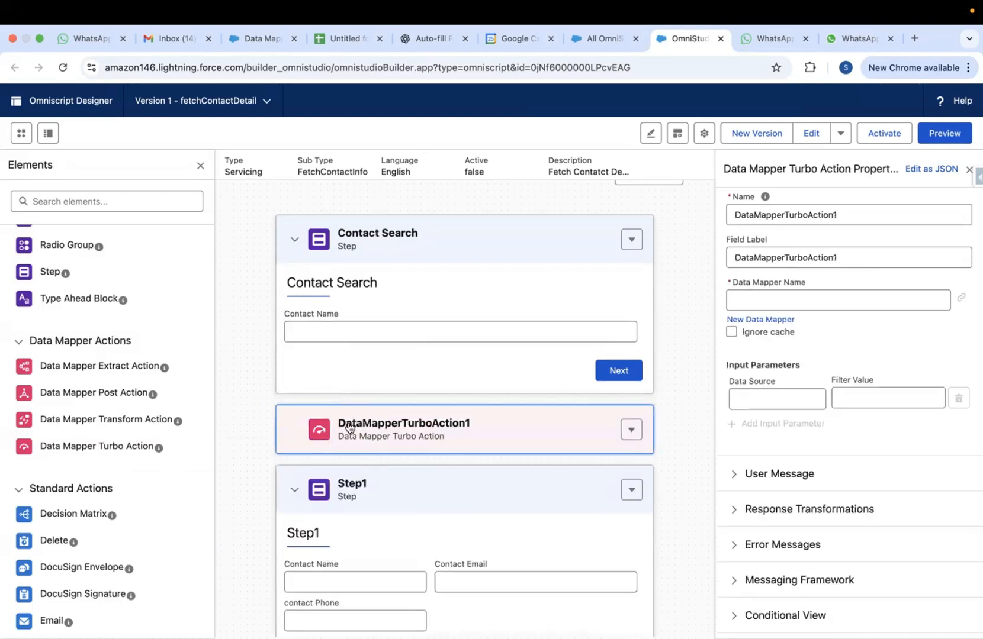
Add a Data Mapper Turbo Action between Contact Search and Step1 and select its Name field
click(847, 215)
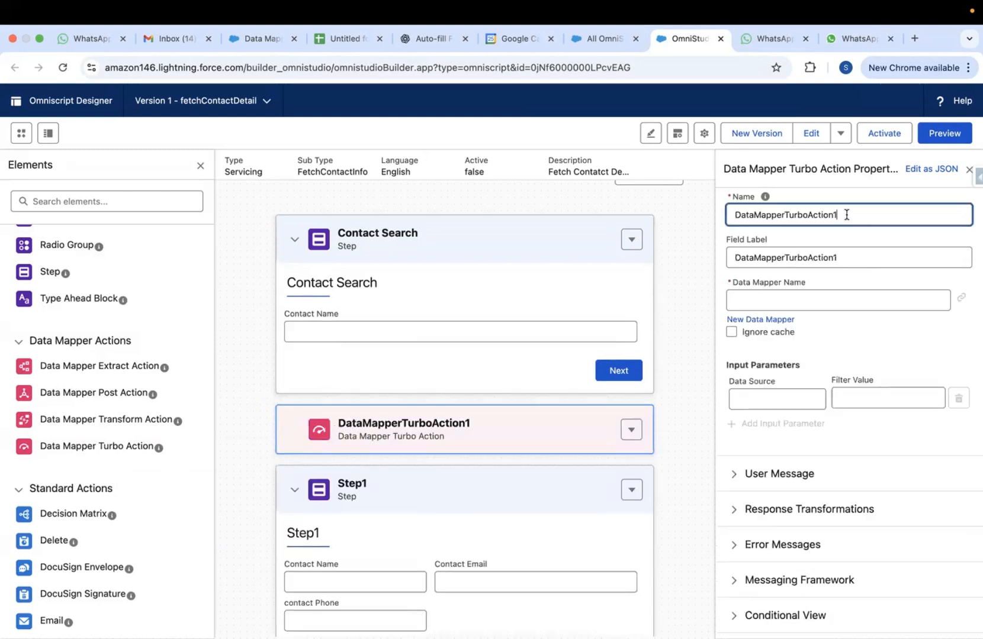
Rename the Turbo Action to DMTEGetContatctDetails and paste the same text into its Field Label
key(BackSpace)
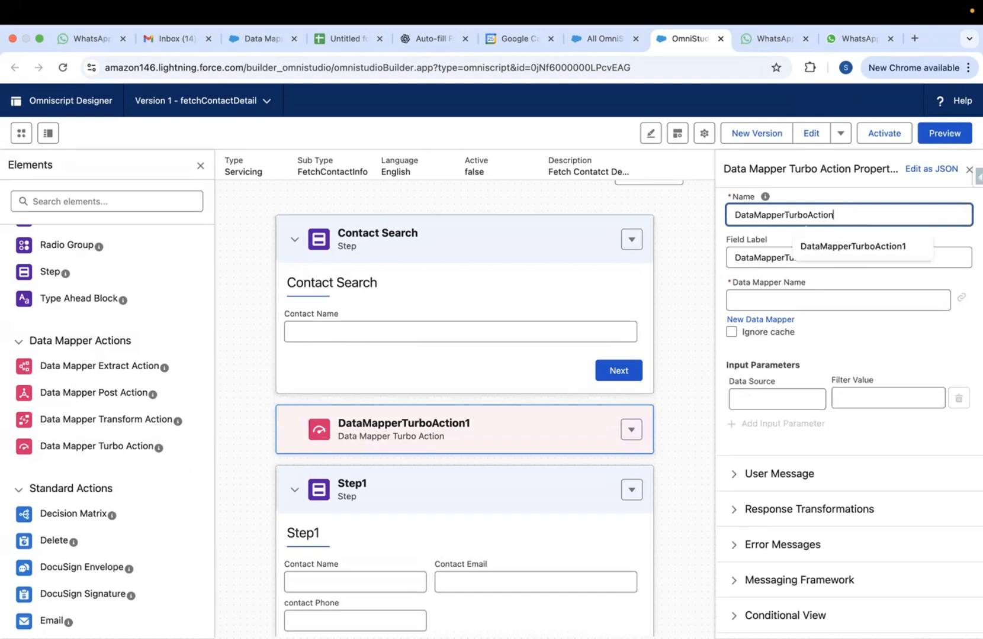
key(BackSpace)
key(BackSpace)
key(BackSpace)
key(BackSpace)
key(BackSpace)
key(BackSpace)
key(BackSpace)
key(BackSpace)
key(BackSpace)
key(BackSpace)
key(BackSpace)
key(BackSpace)
key(BackSpace)
key(BackSpace)
key(BackSpace)
key(BackSpace)
key(BackSpace)
key(BackSpace)
key(BackSpace)
key(BackSpace)
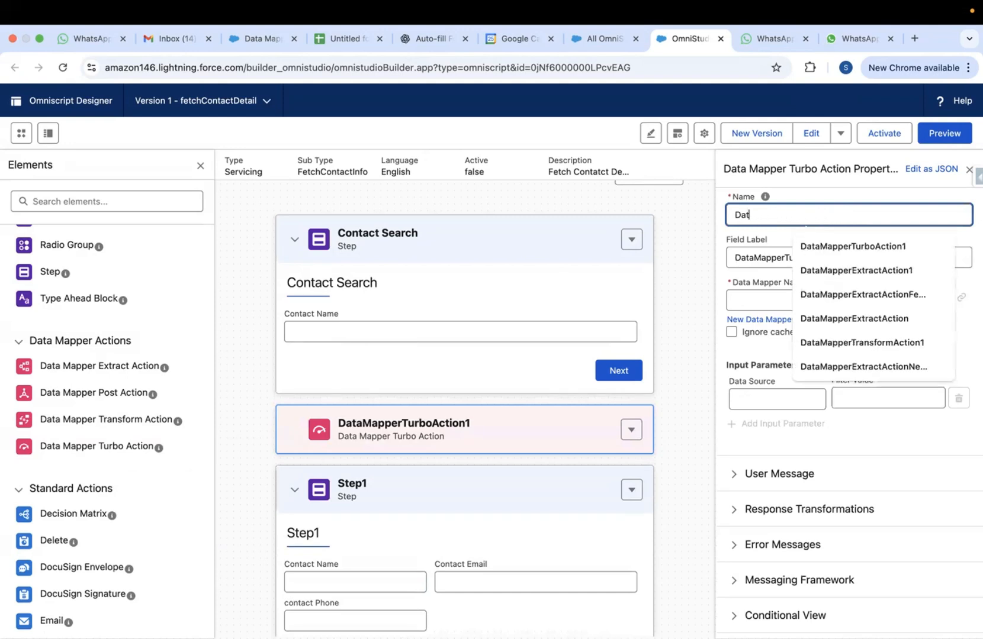
text(ME)
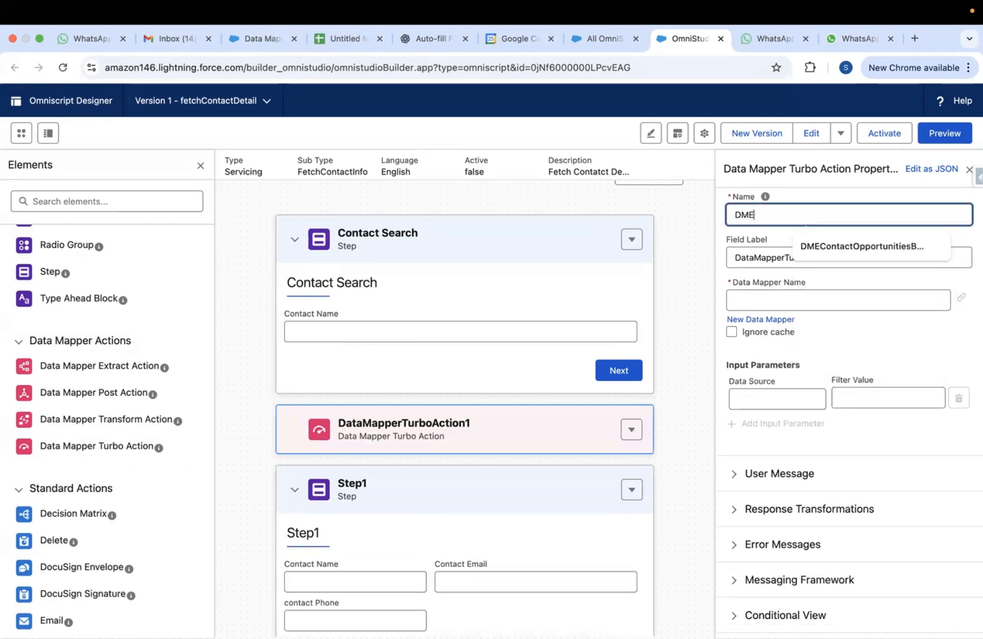
key(BackSpace)
text(TE)
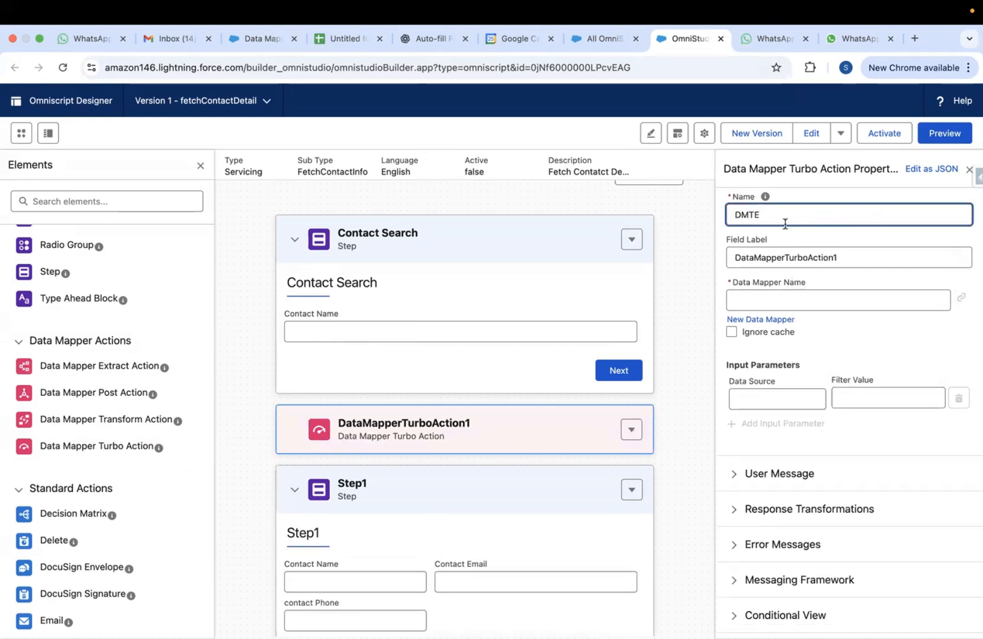
text(GetContatctDetails)
double_click(786, 216)
key(ctrl+c)
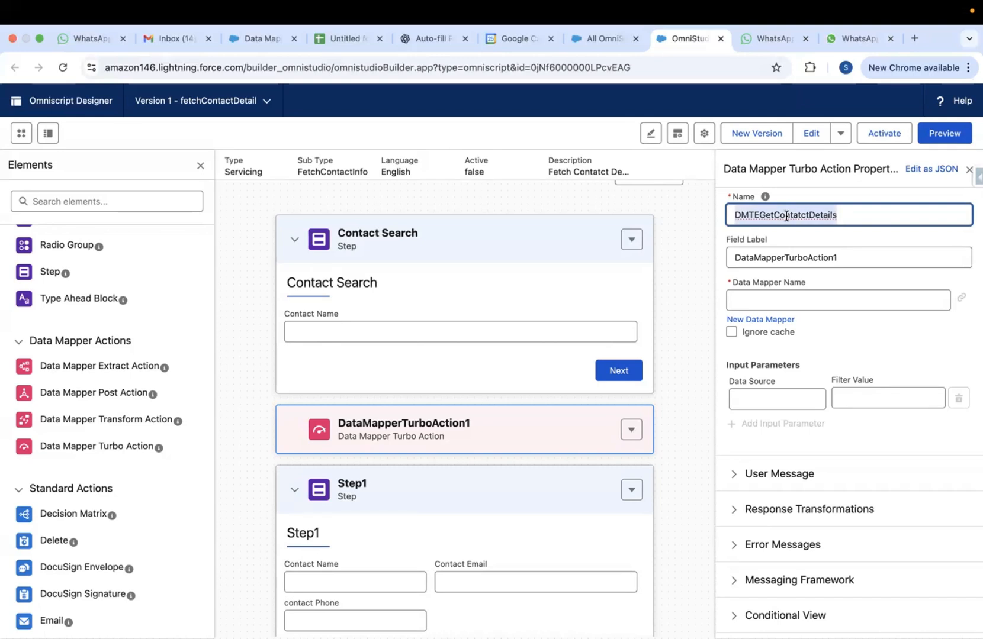
double_click(778, 259)
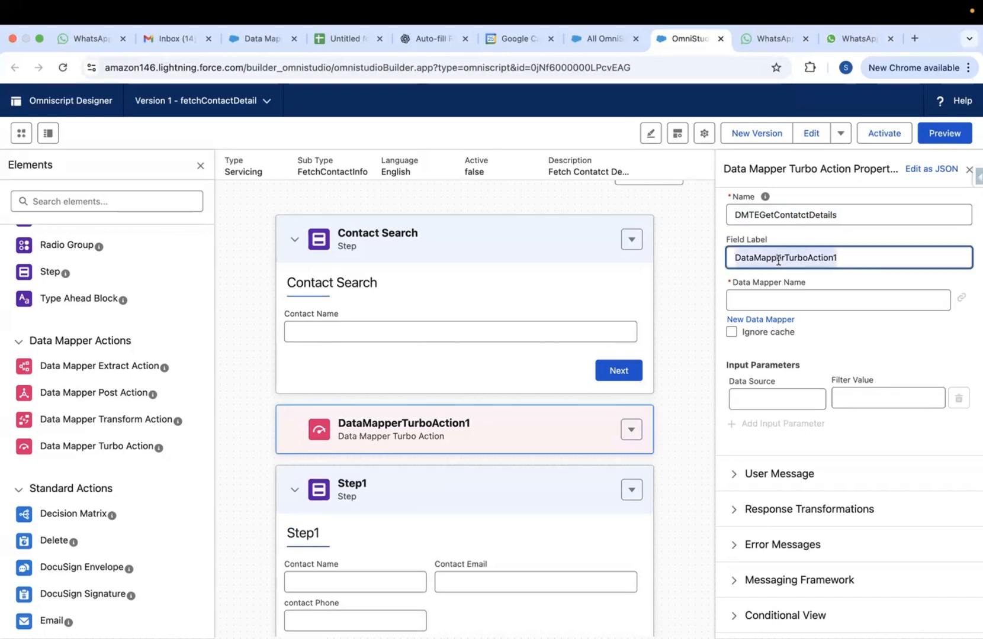
key(ctrl+v)
Check the Data Mapper Name dropdown's existing mappers without choosing one
click(802, 279)
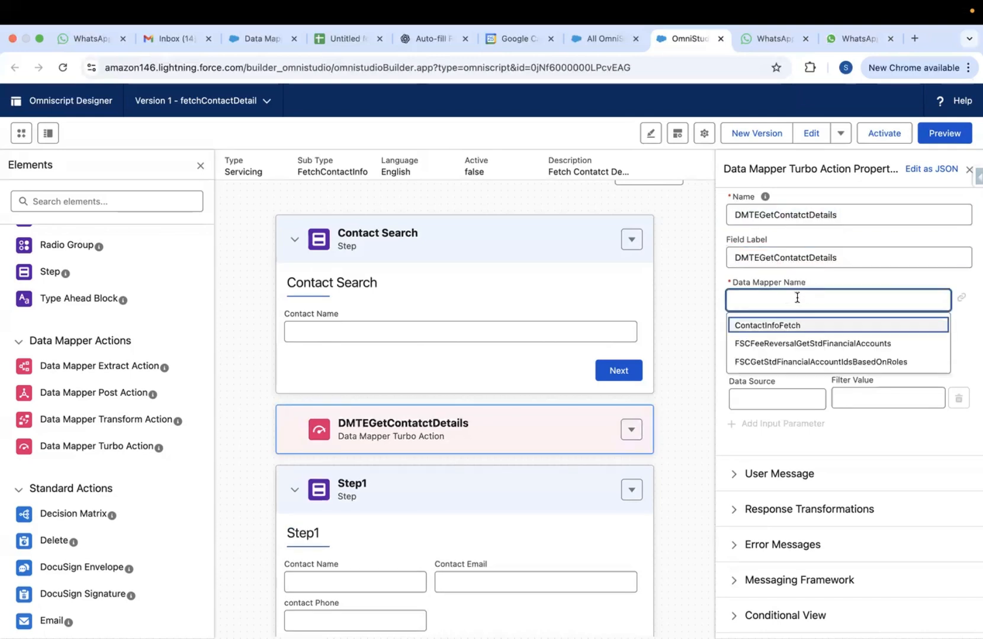
click(700, 302)
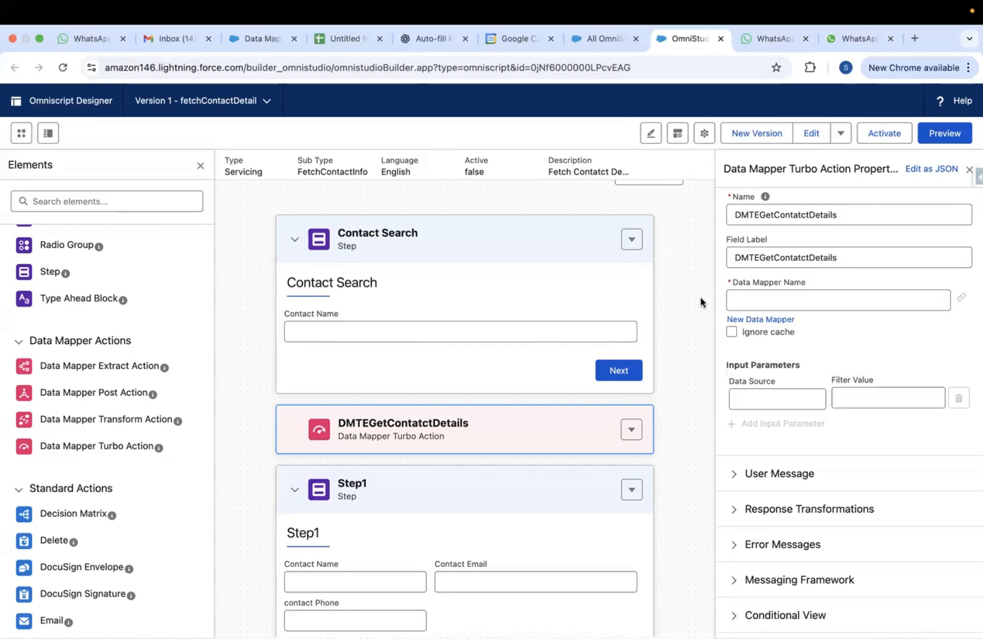
click(754, 300)
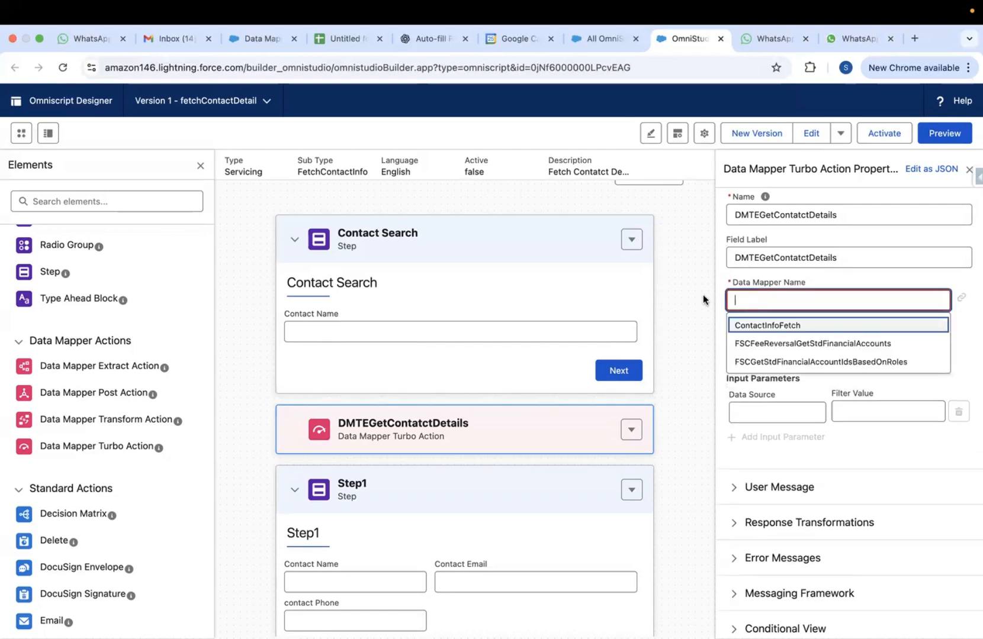
click(458, 439)
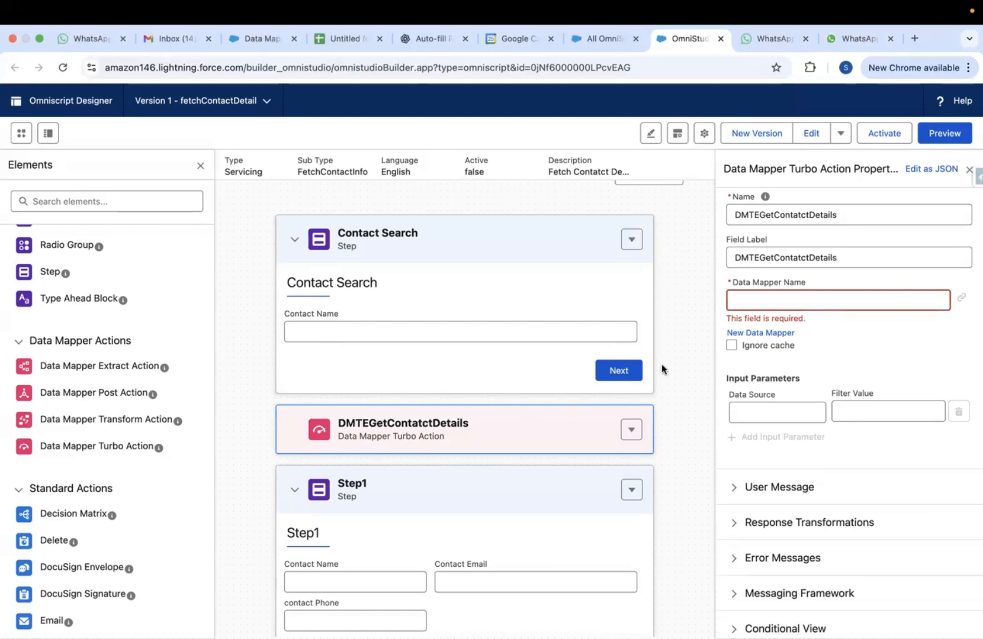
Create and save a new Data Mapper named DMTEGetContatctDetails from the Turbo Action
click(762, 333)
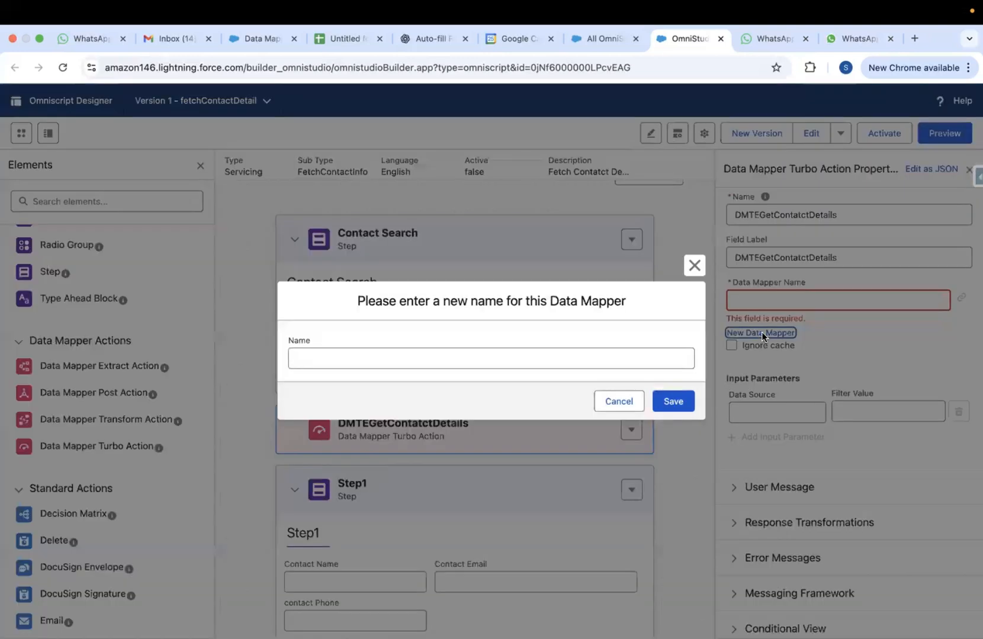
click(488, 359)
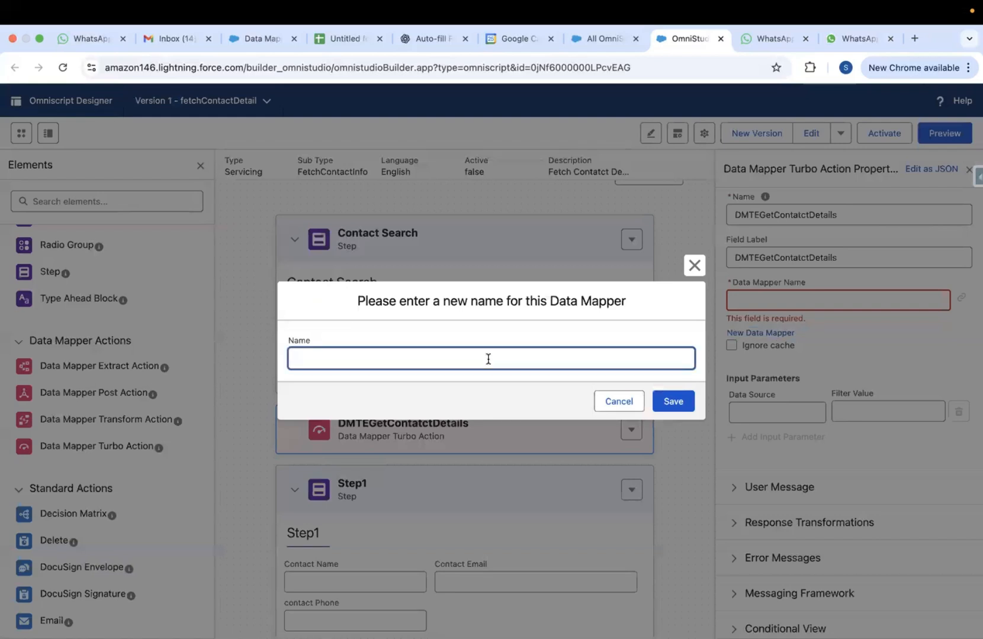
key(super+v)
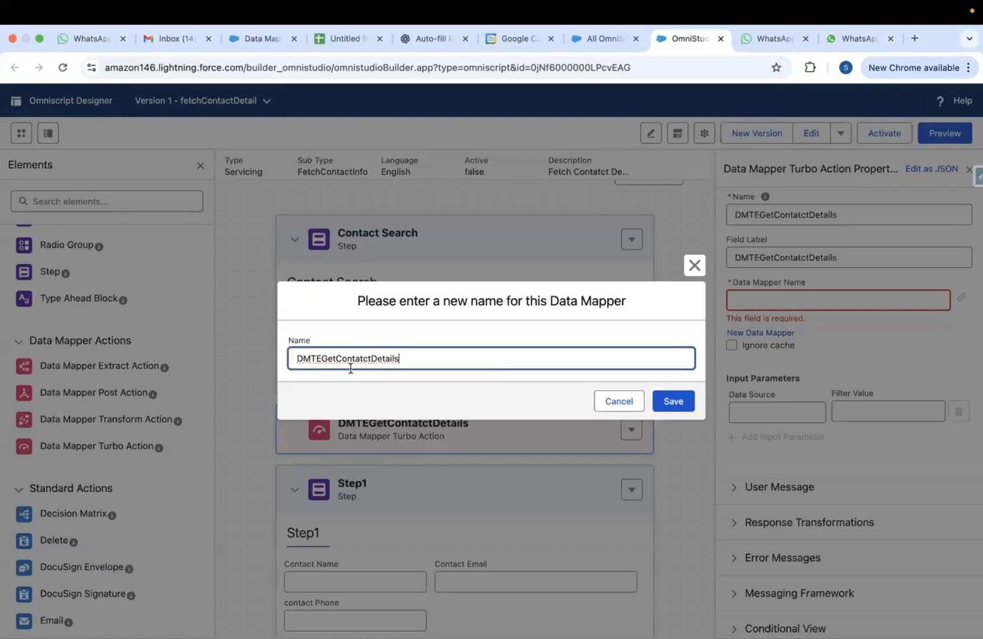
click(669, 402)
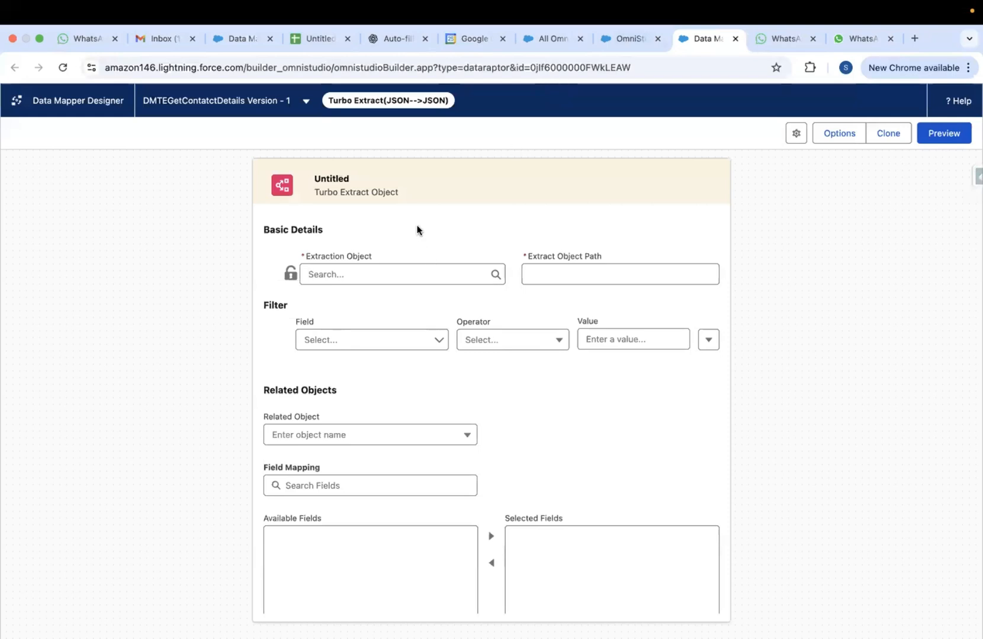
click(631, 40)
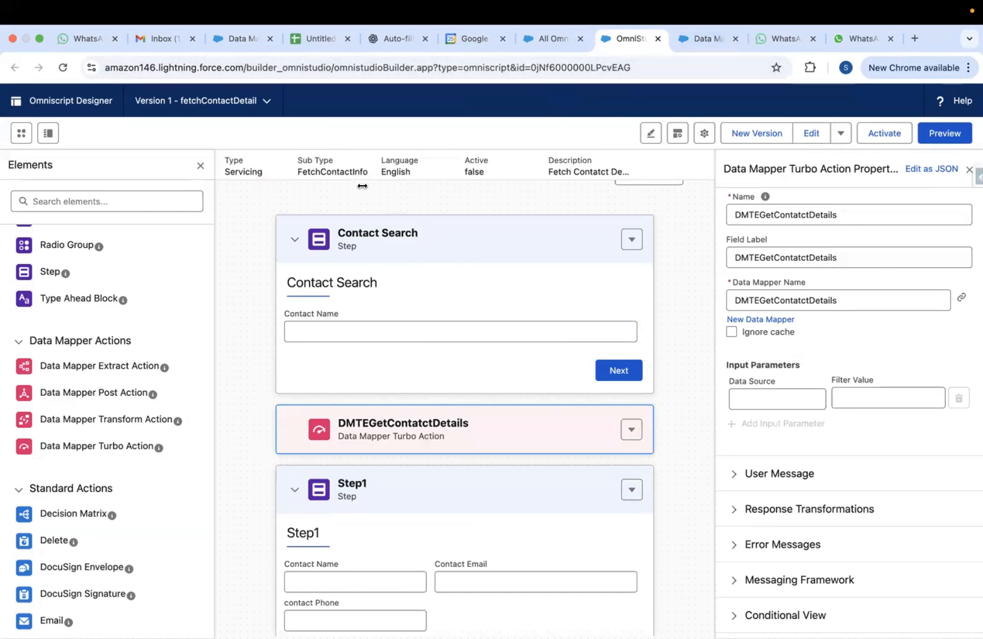
Set the extraction object to Contact with Extract Object Path Contacts
click(711, 39)
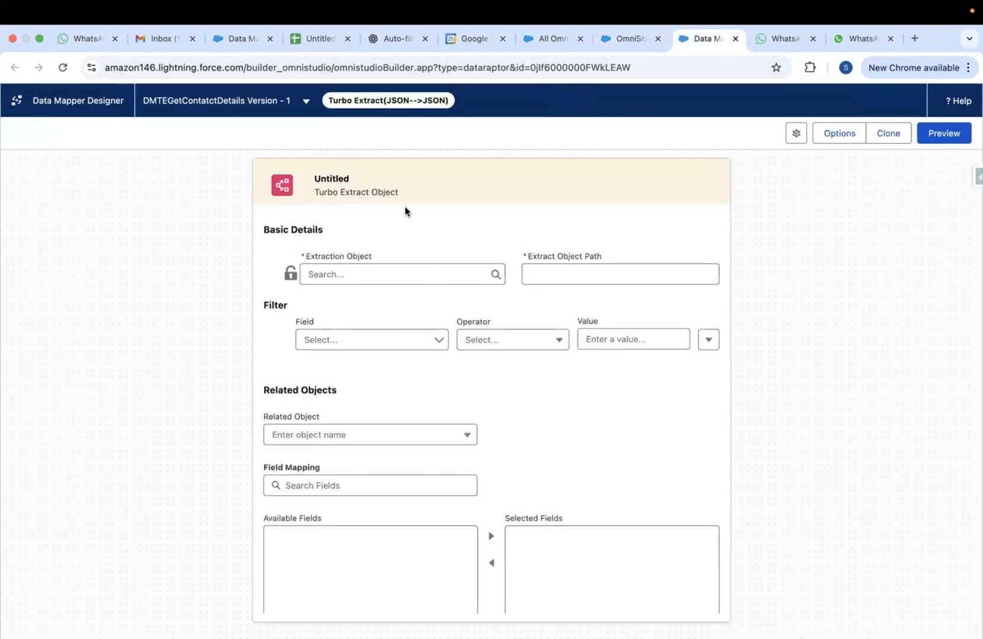
click(631, 38)
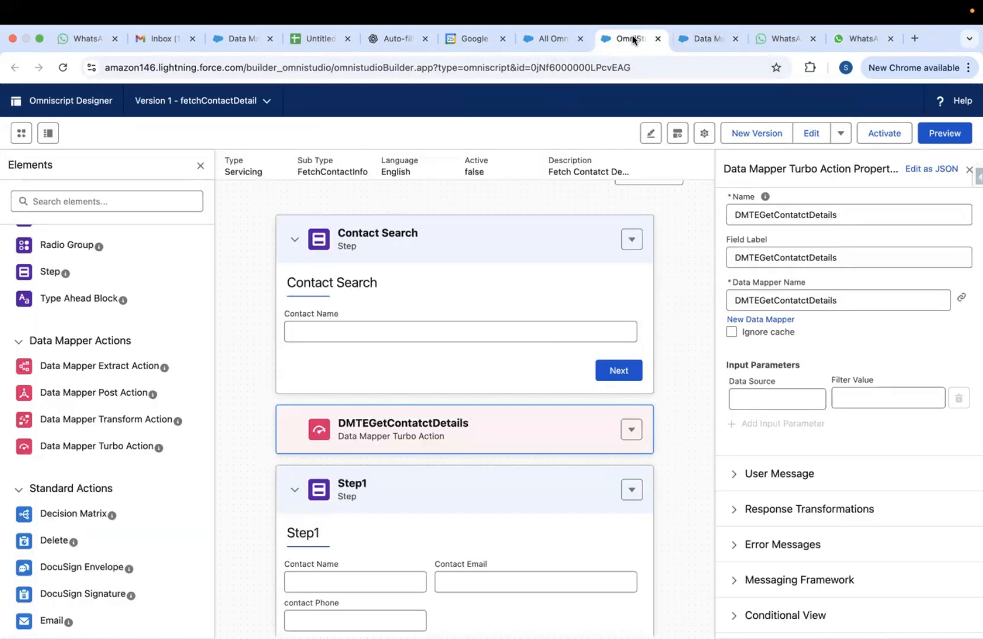
click(688, 39)
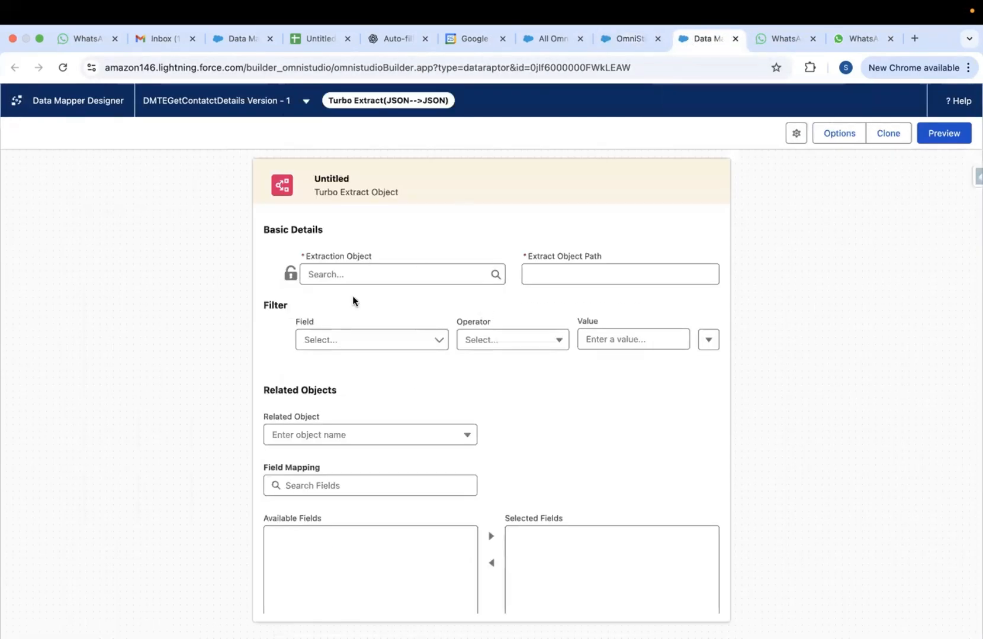
click(353, 273)
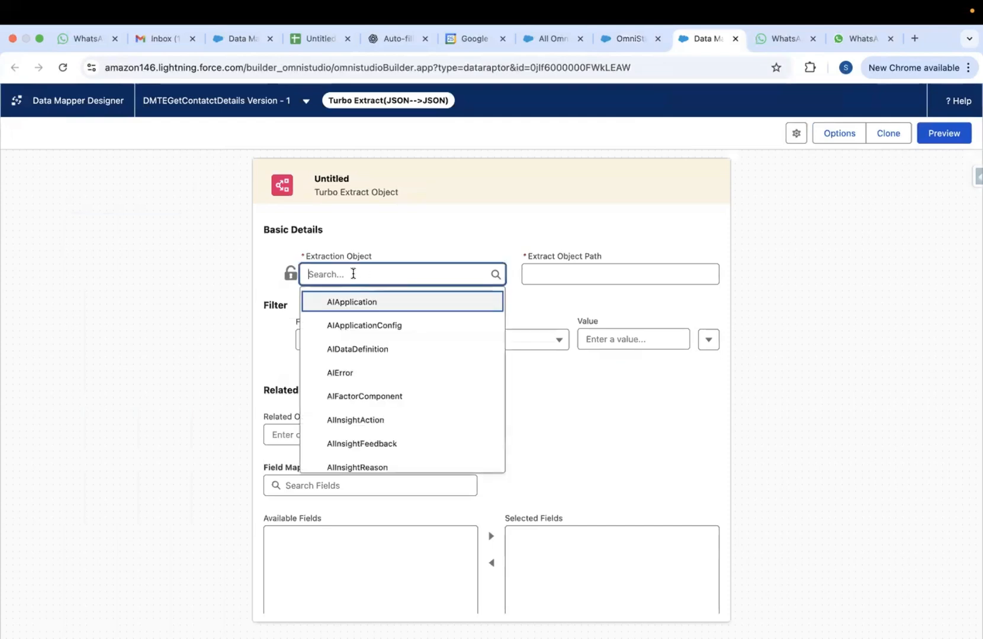
text(contact)
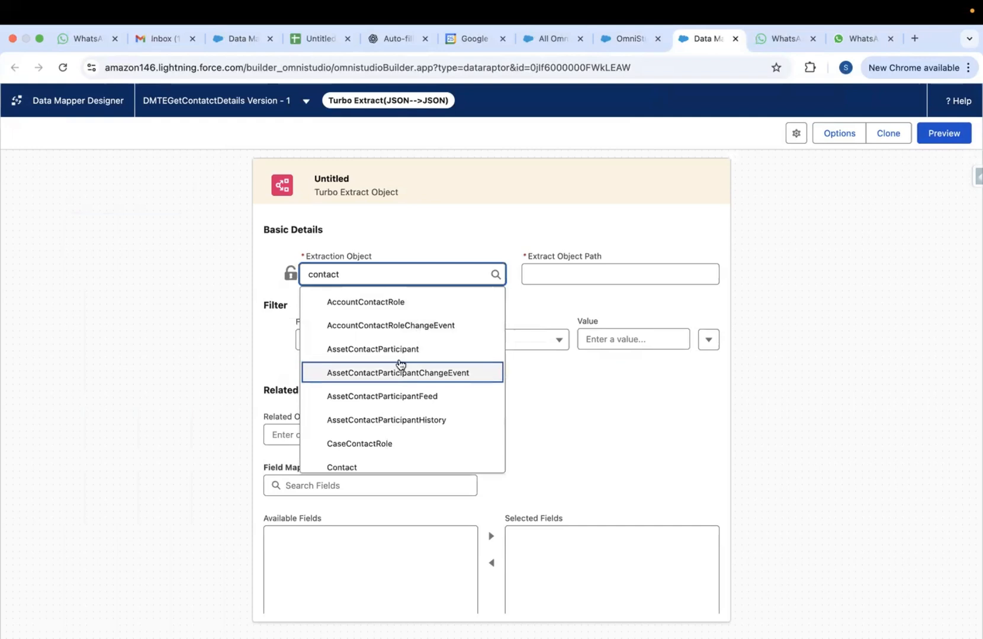
click(343, 465)
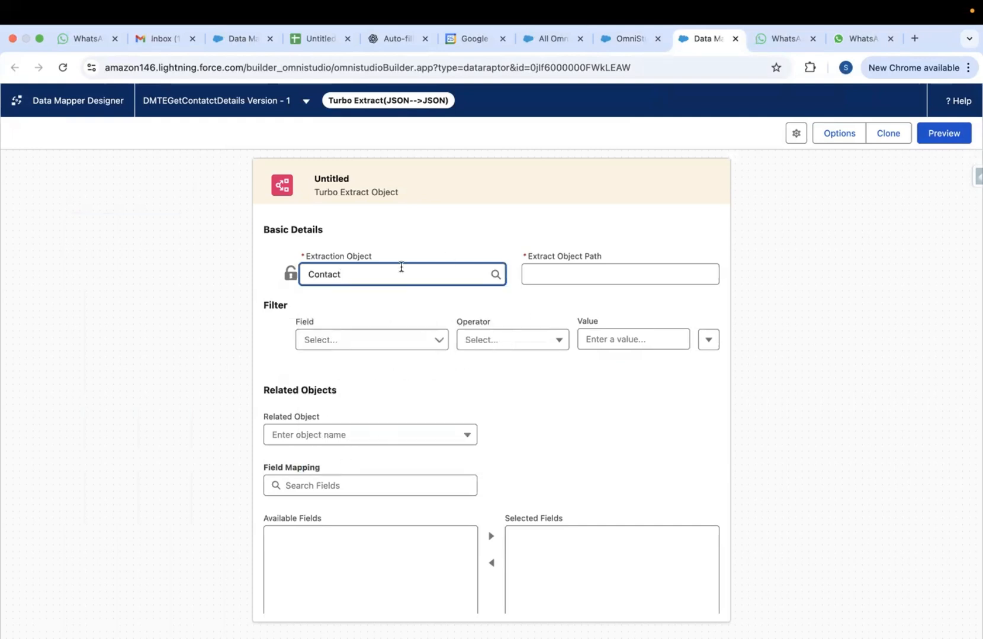
click(536, 270)
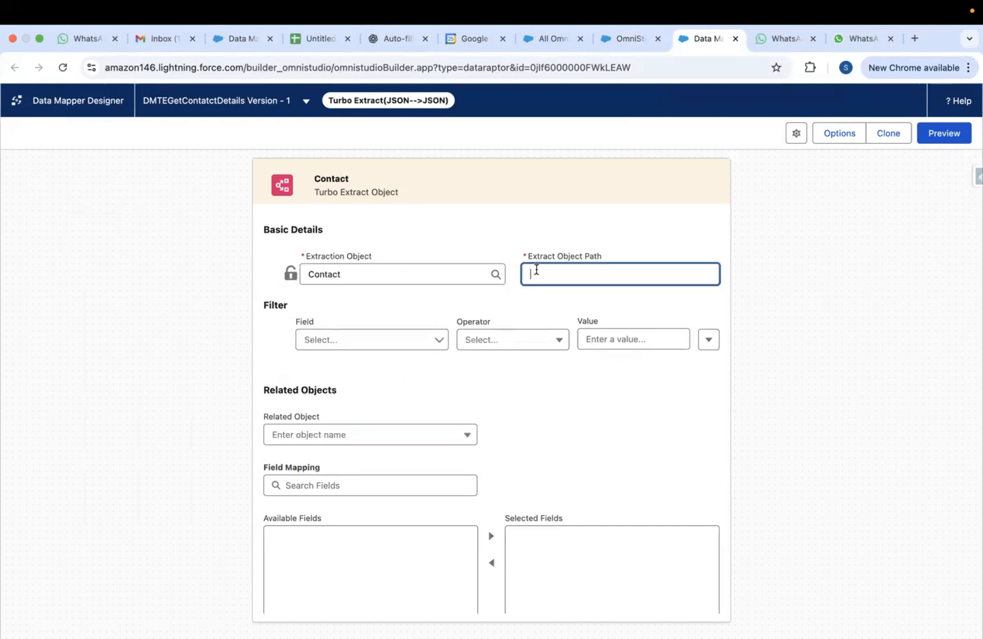
text(Contacts)
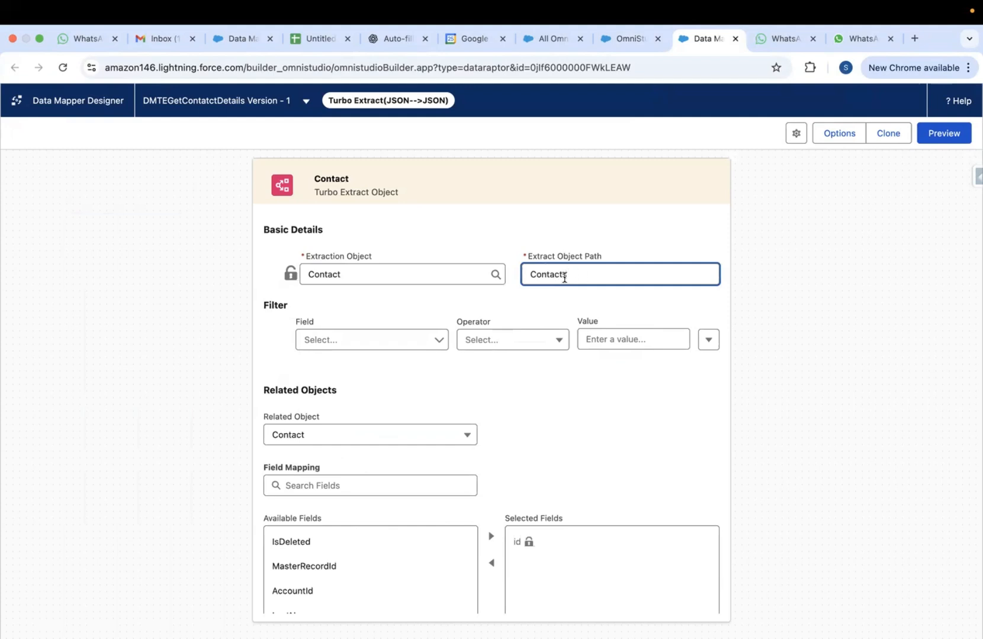
click(556, 301)
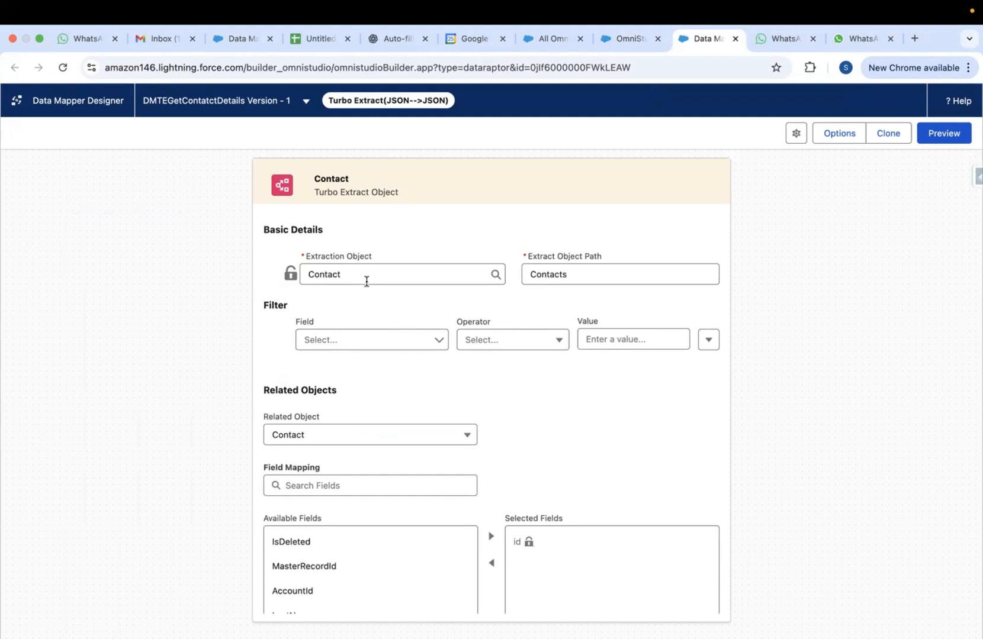
Add a filter on the Contact extract: field Name, operator Equals, value Name
click(327, 275)
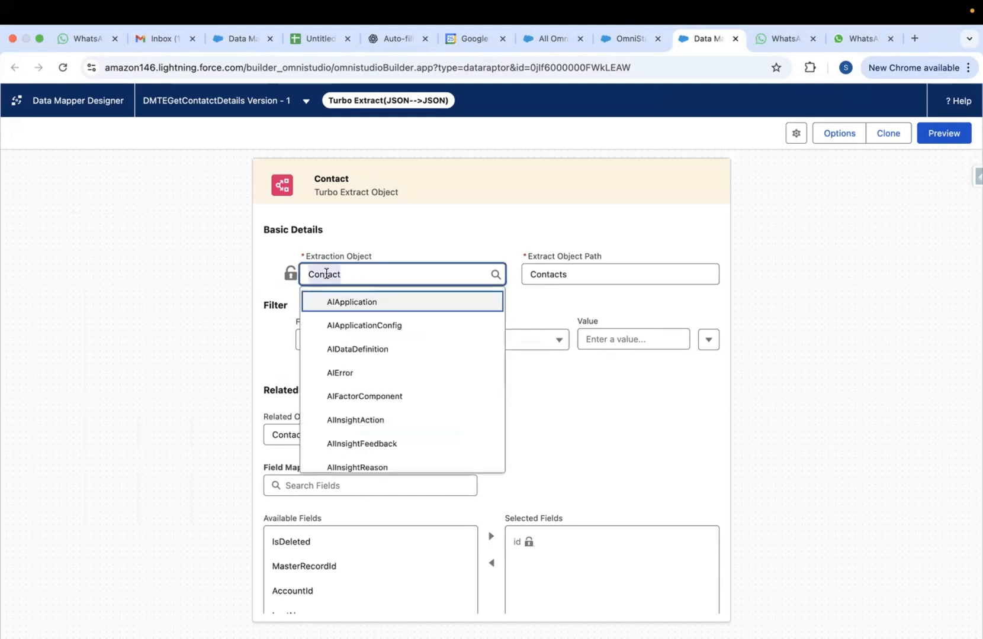
click(382, 245)
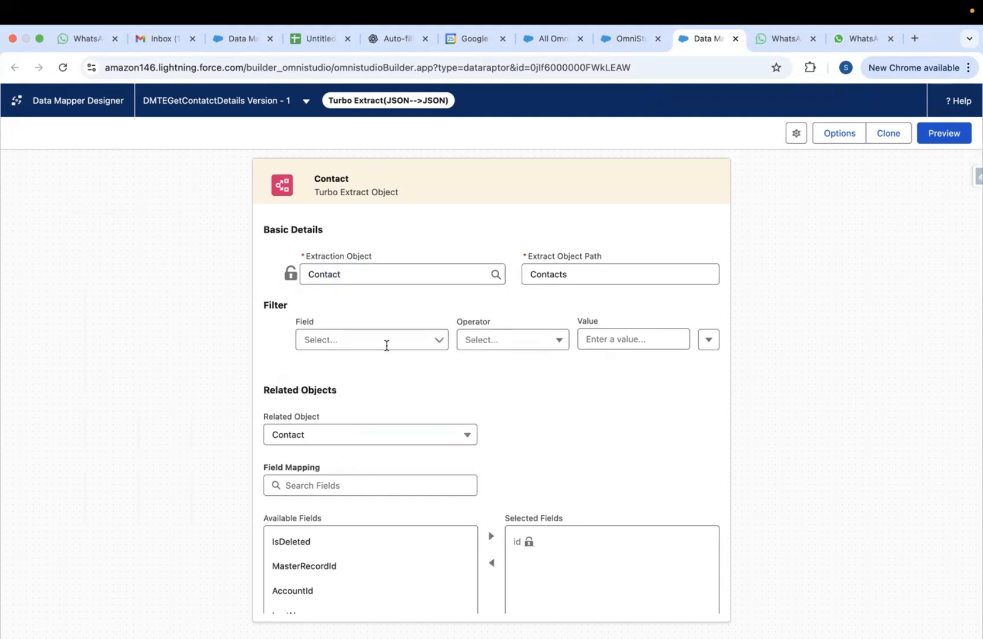
click(363, 343)
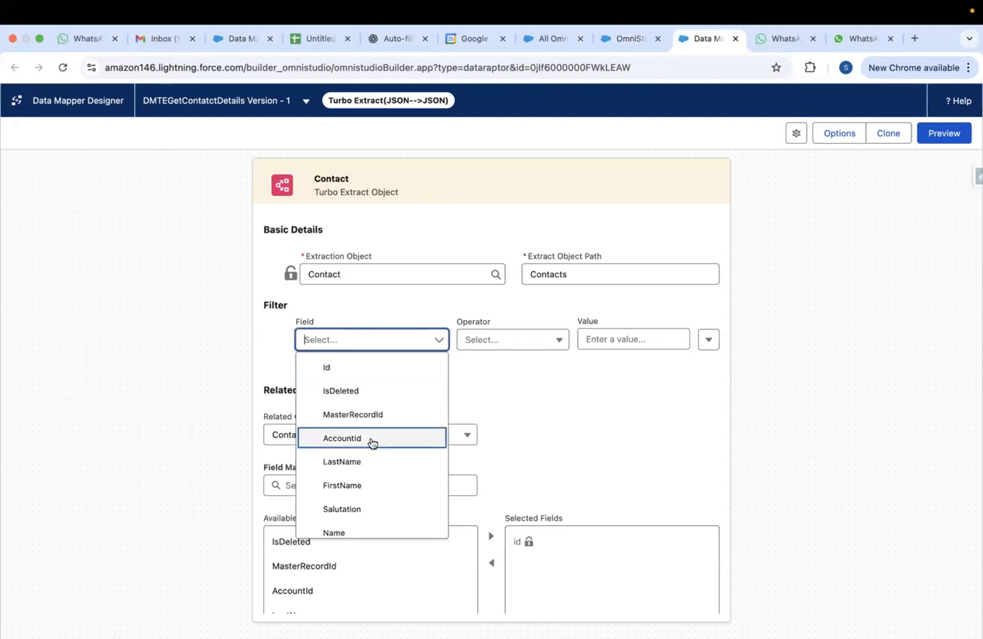
click(342, 529)
click(507, 340)
click(508, 366)
click(605, 333)
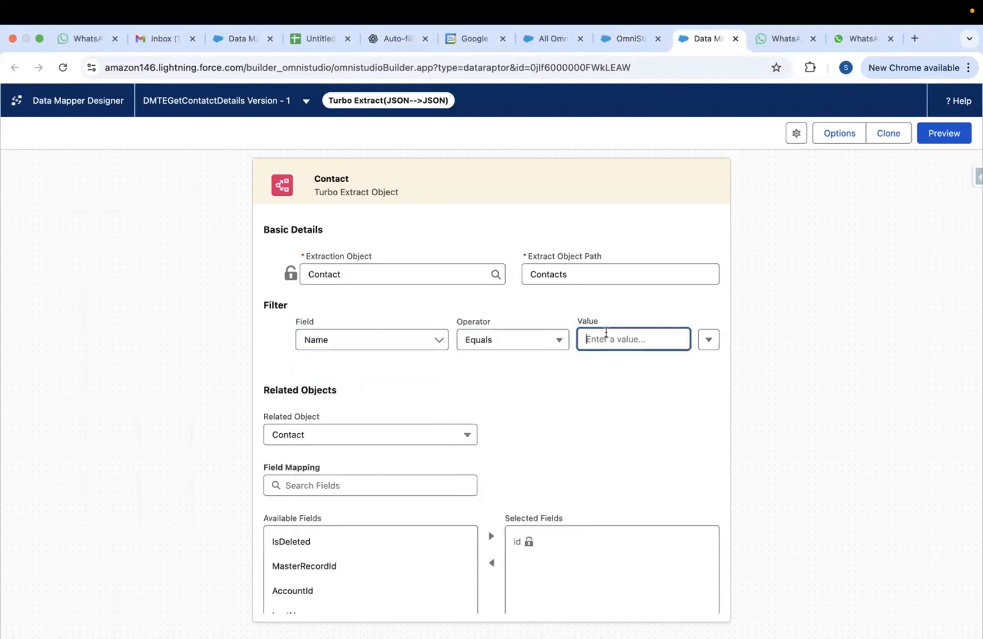
text(Namw)
key(BackSpace)
text(e)
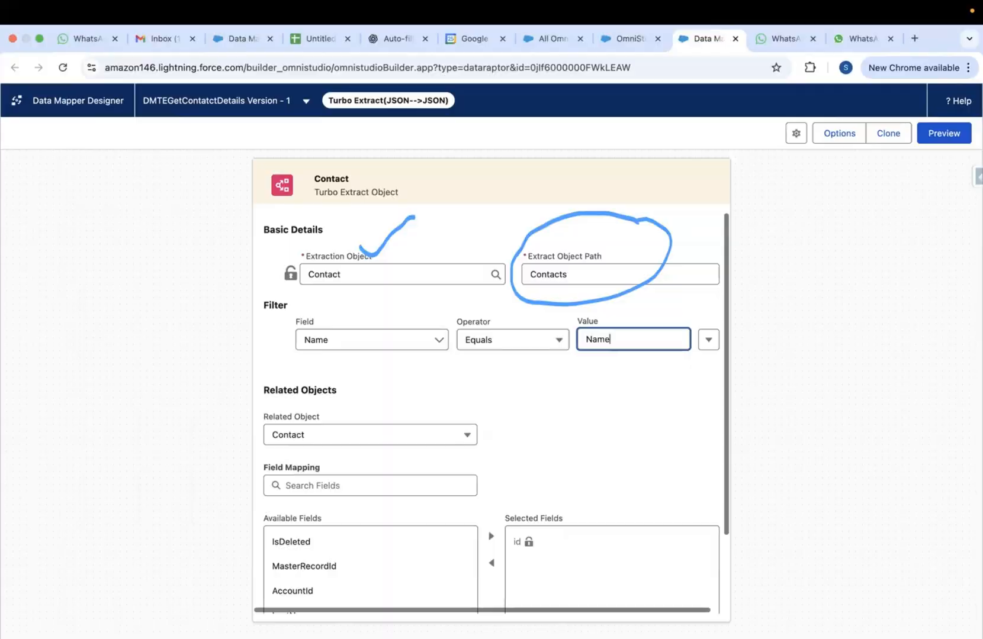
key(ctrl+Up)
In VS Code, highlight Conatact, conlist and the Name bind variable in the SOQL query
click(817, 616)
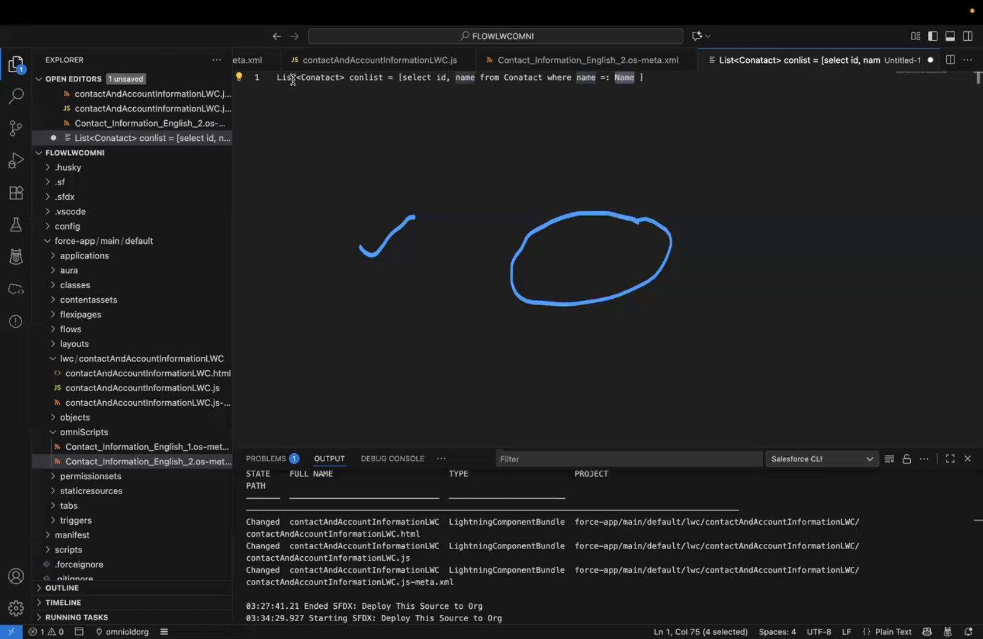
double_click(323, 79)
double_click(369, 79)
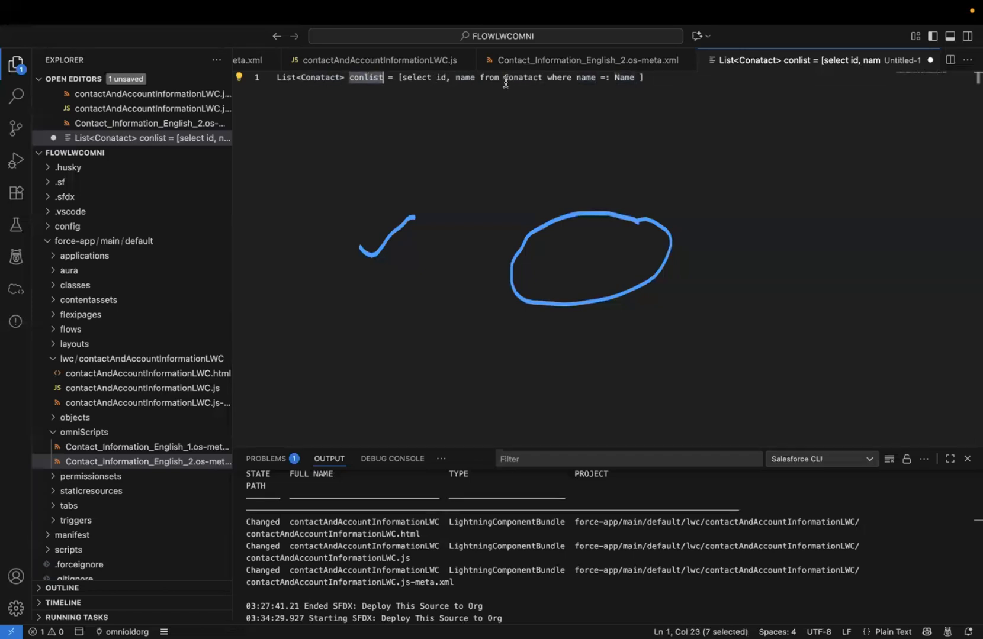
click(585, 79)
double_click(586, 78)
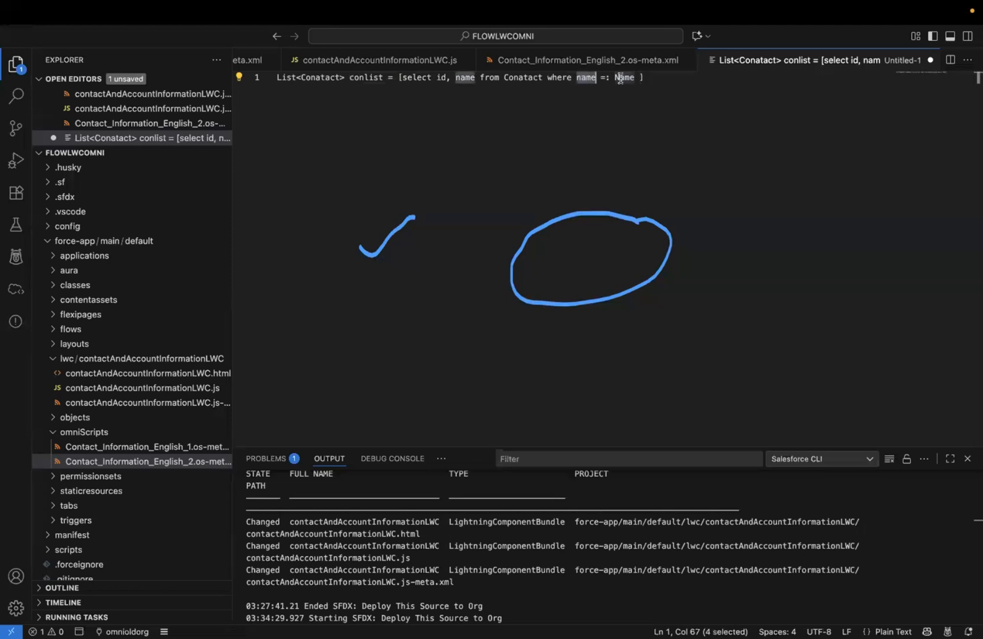
double_click(624, 78)
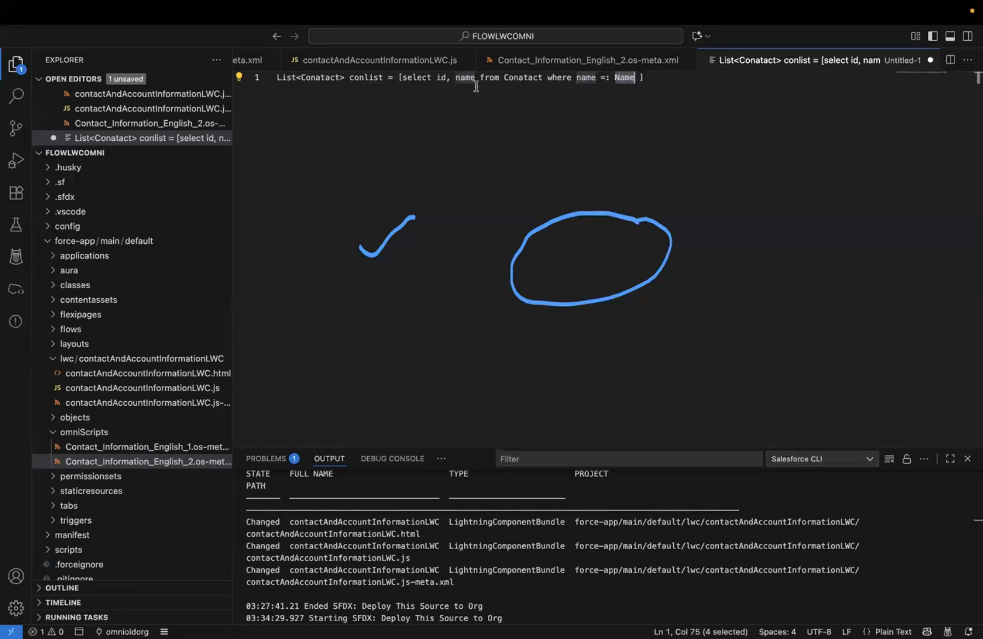
double_click(372, 78)
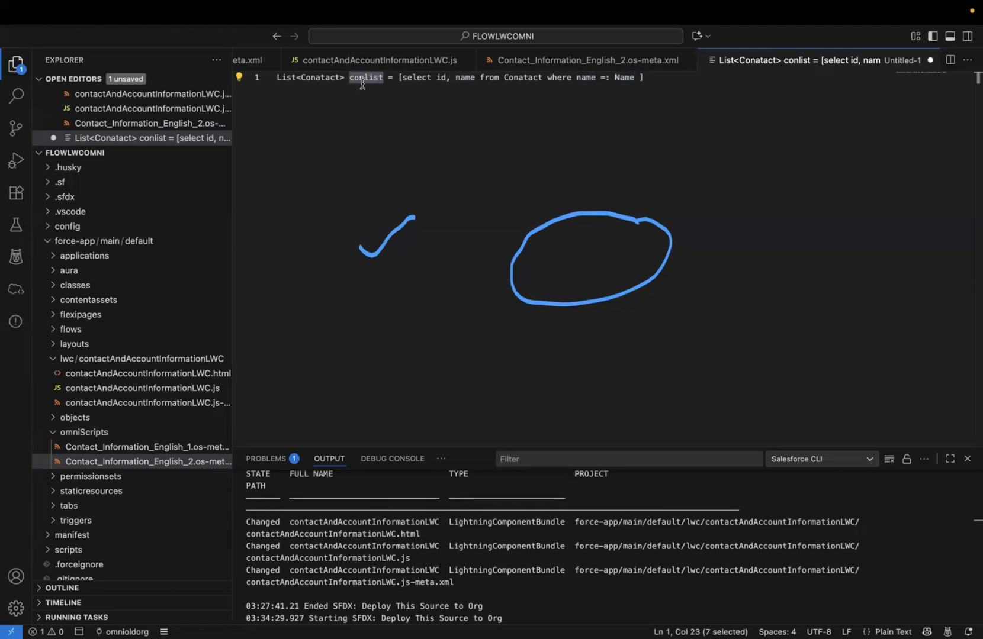
key(ctrl+Up)
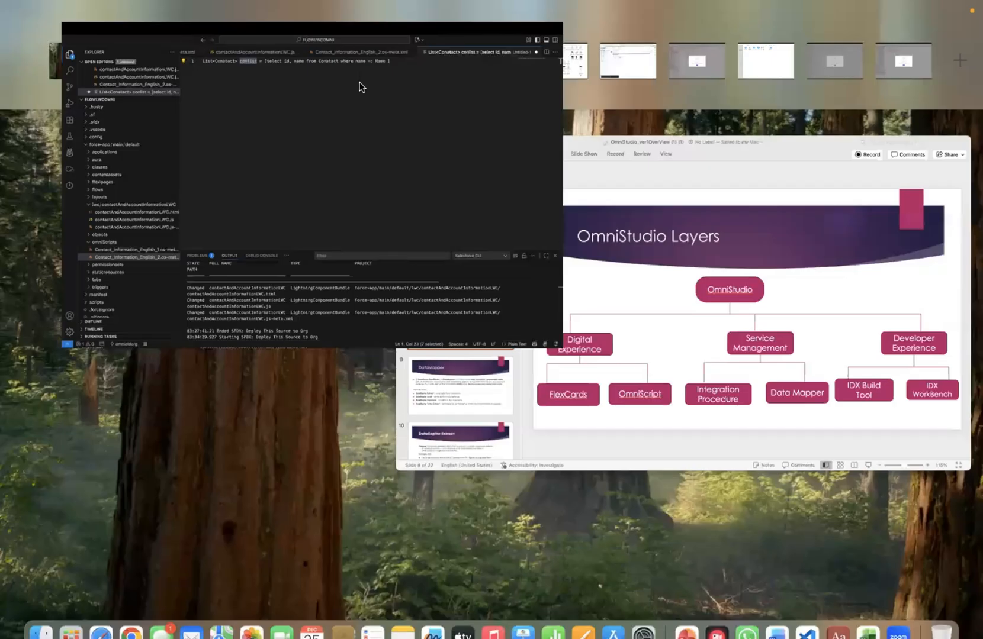
Switch via Mission Control back to Chrome's fetchContactDetail OmniScript designer tab
click(205, 66)
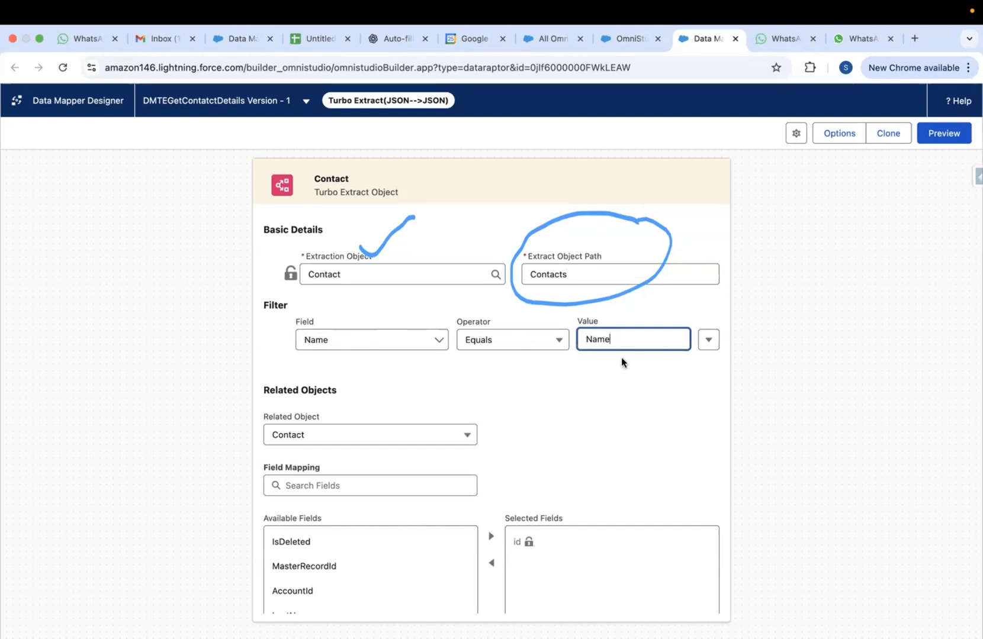
key(ctrl+Up)
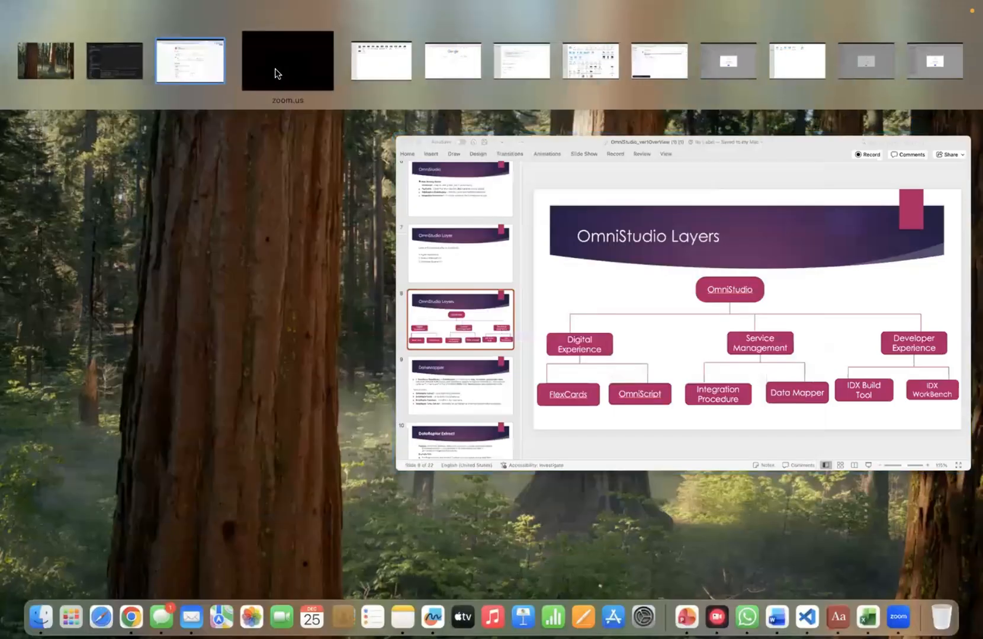
click(143, 71)
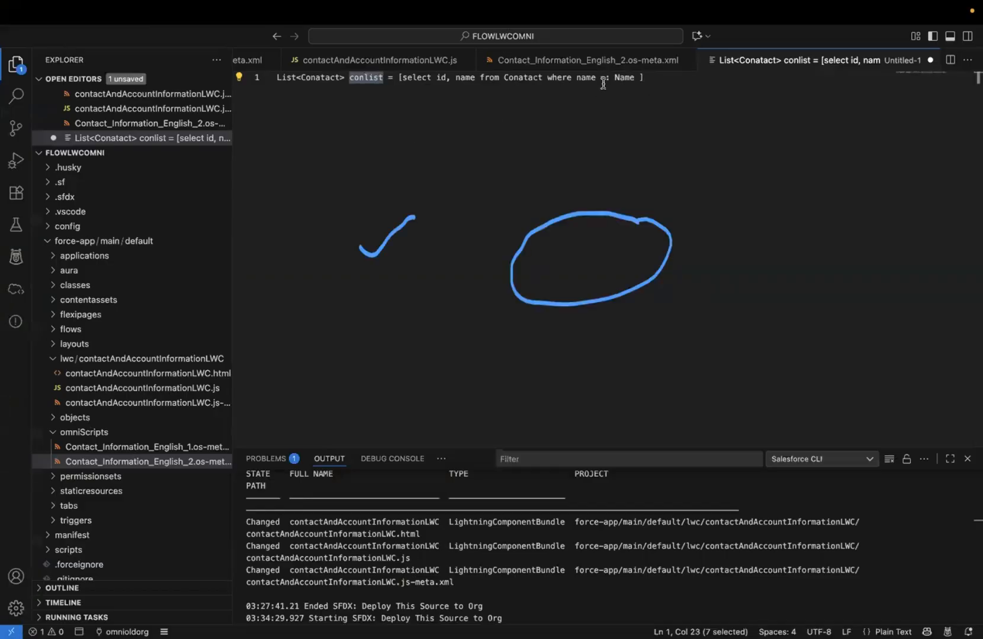
key(ctrl+Up)
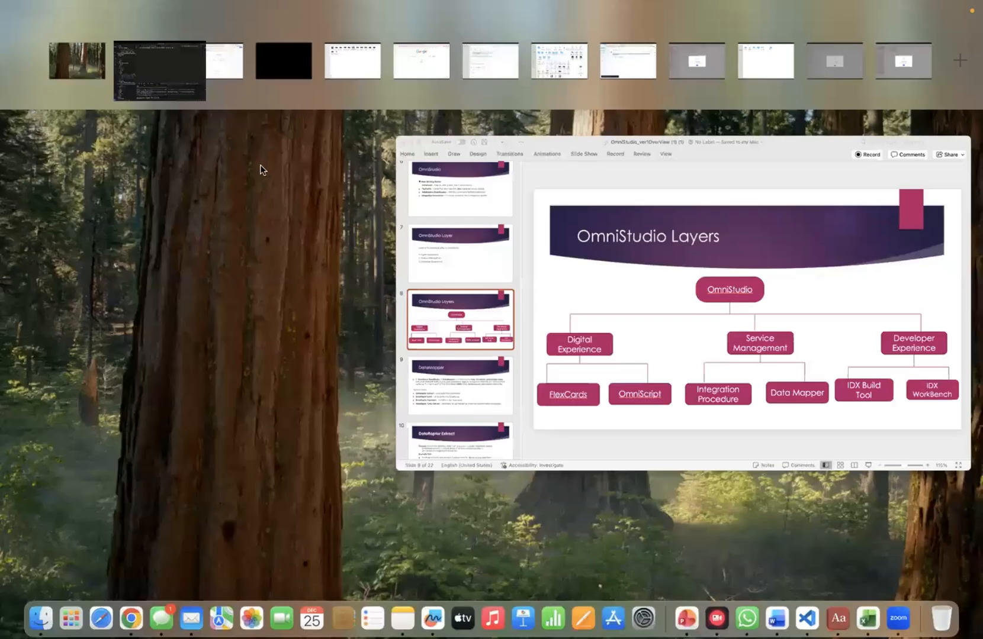
click(215, 70)
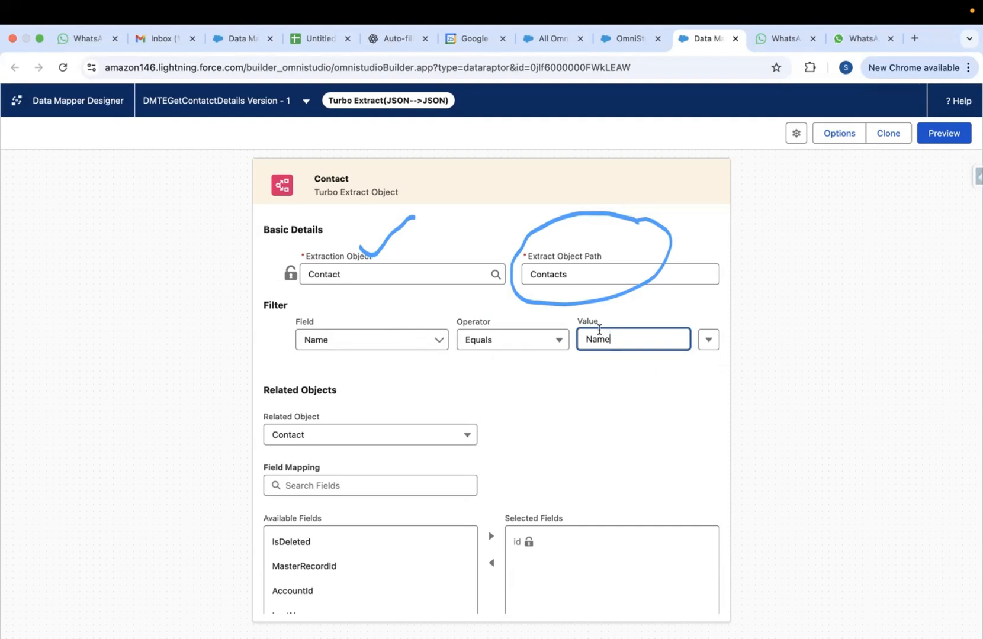
click(629, 39)
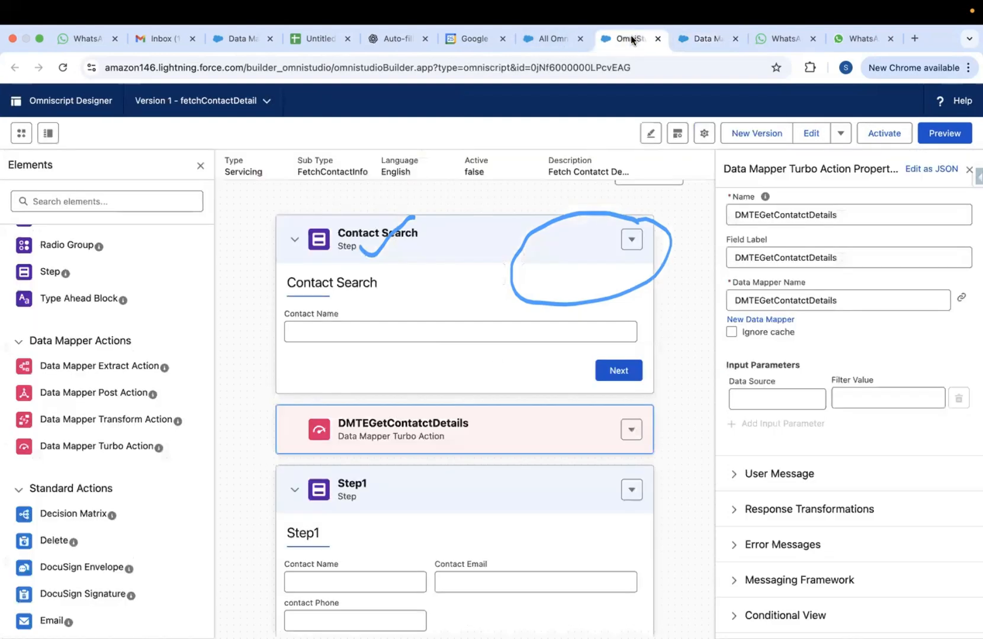
Search the App Launcher for Contacts, open the first contact record, then return to the Data Mapper
click(556, 40)
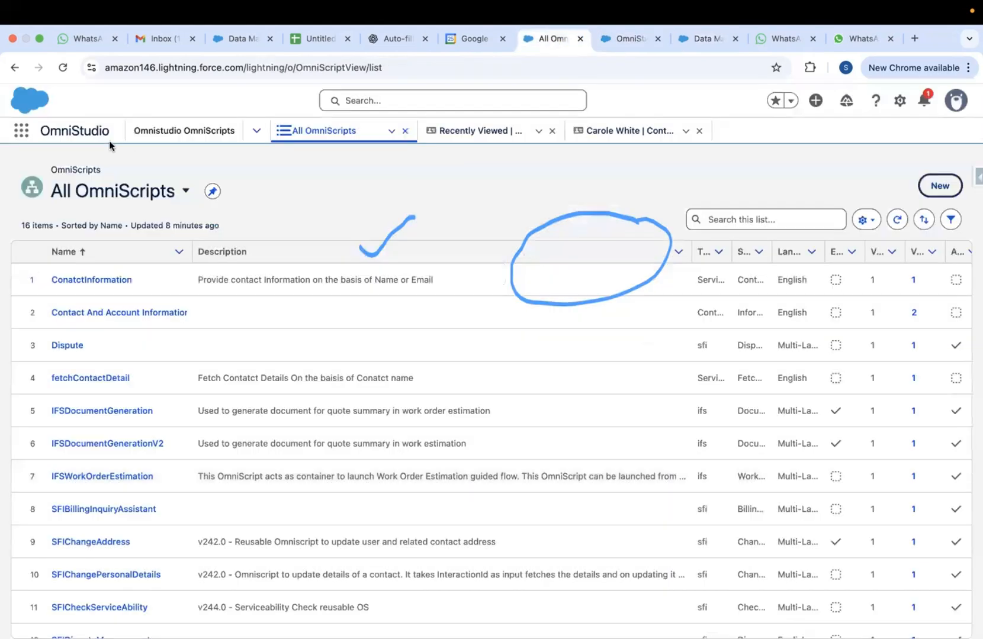
click(18, 136)
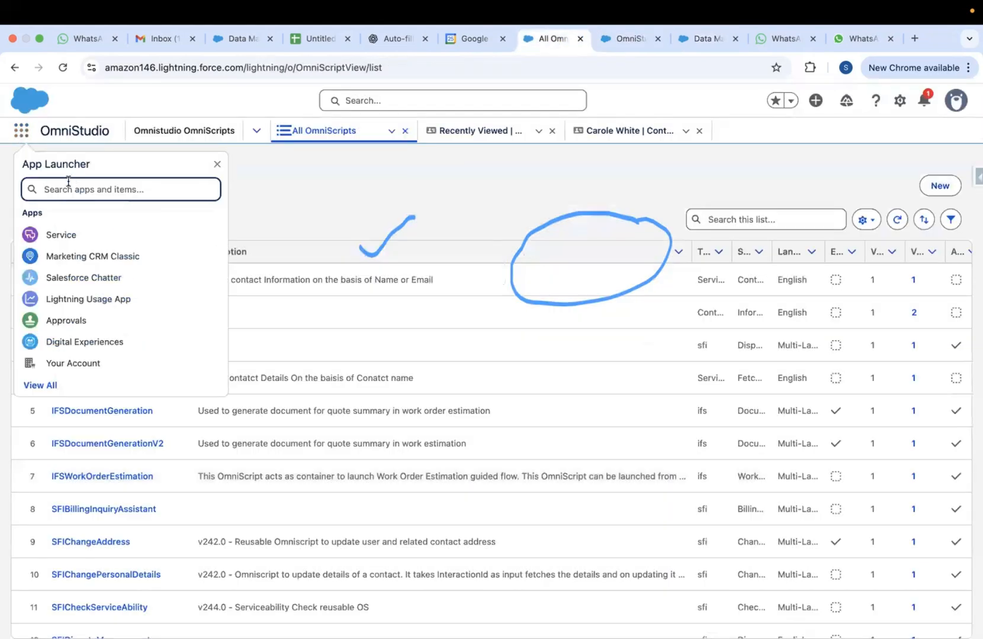
text(cont)
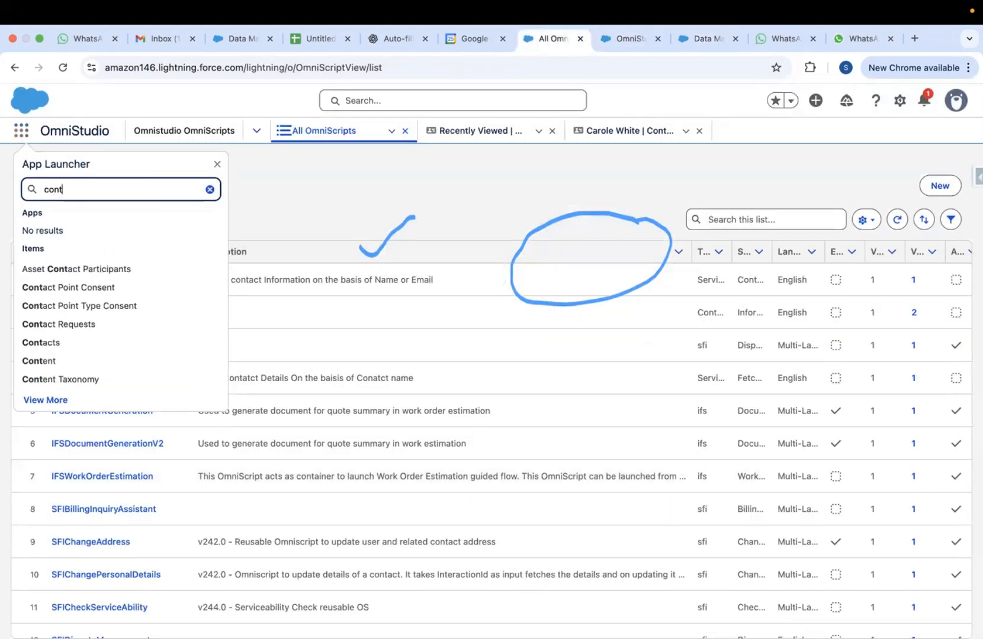
text(act)
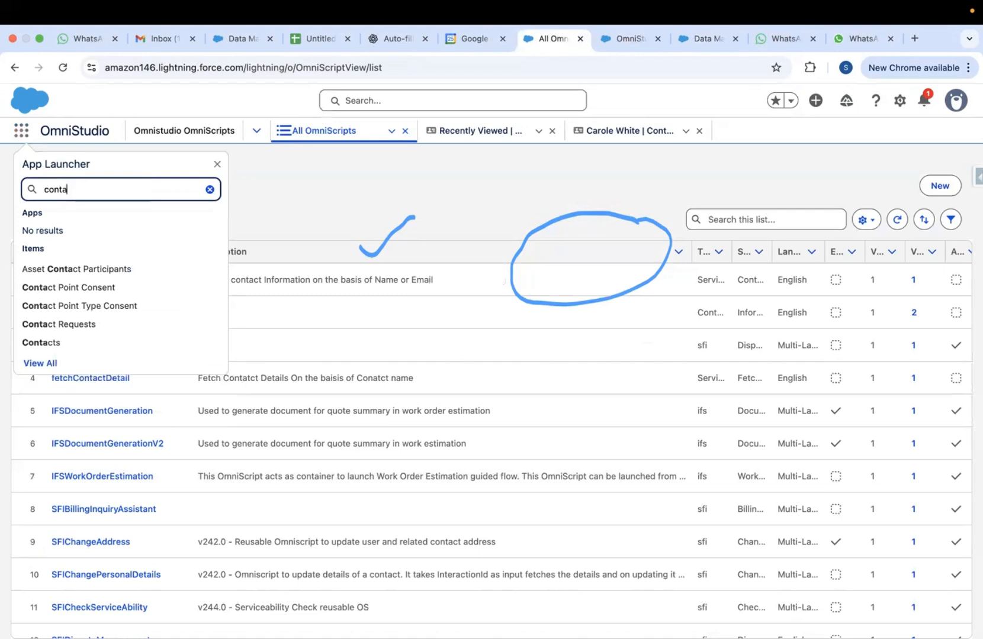
click(40, 342)
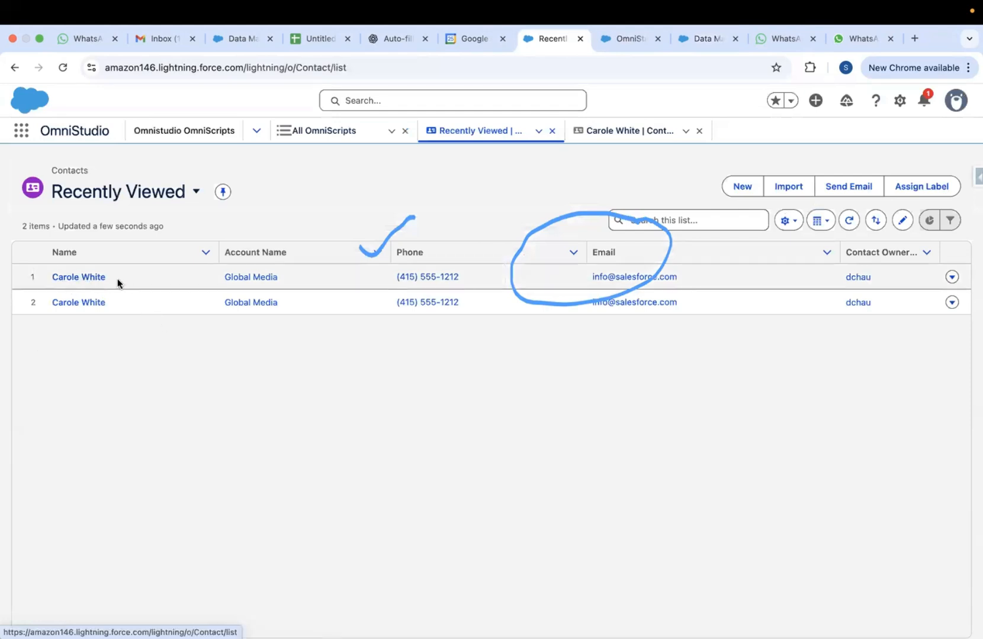
click(49, 279)
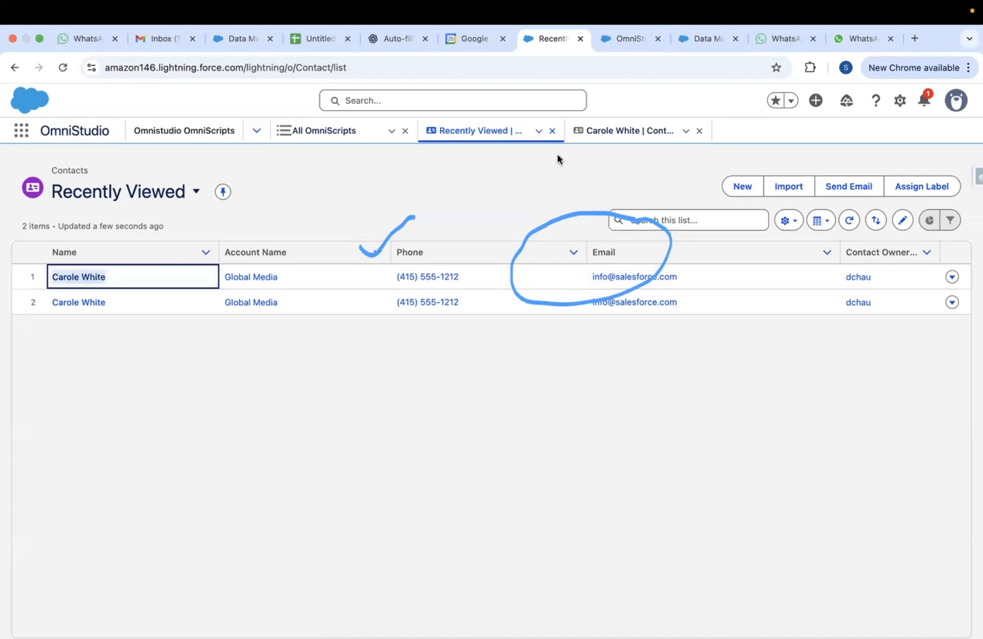
click(625, 38)
click(700, 39)
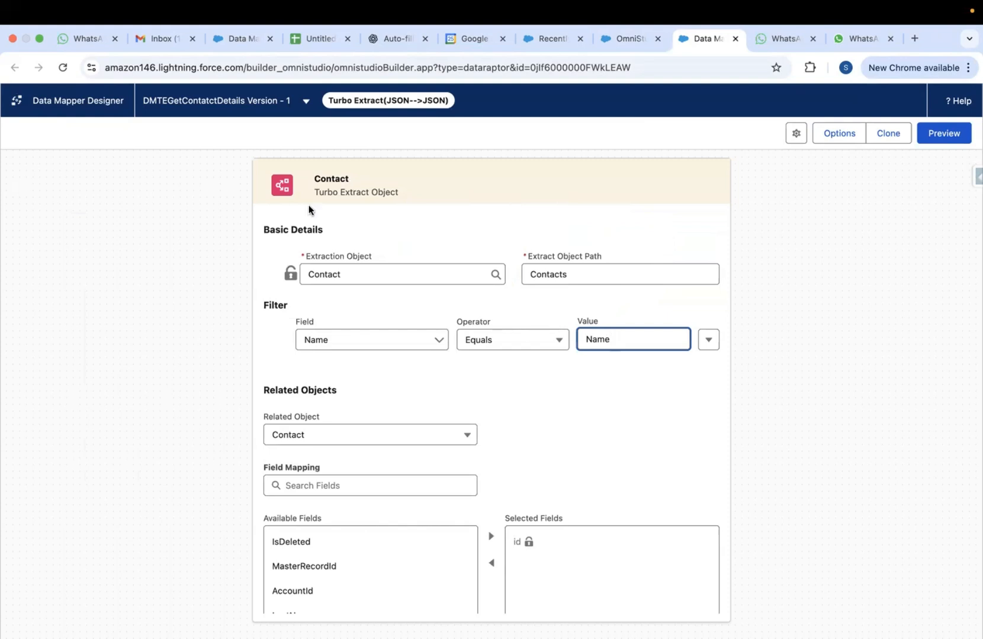
Open the Preview of the DMTEGetContatctDetails data mapper
click(637, 44)
click(694, 41)
click(941, 134)
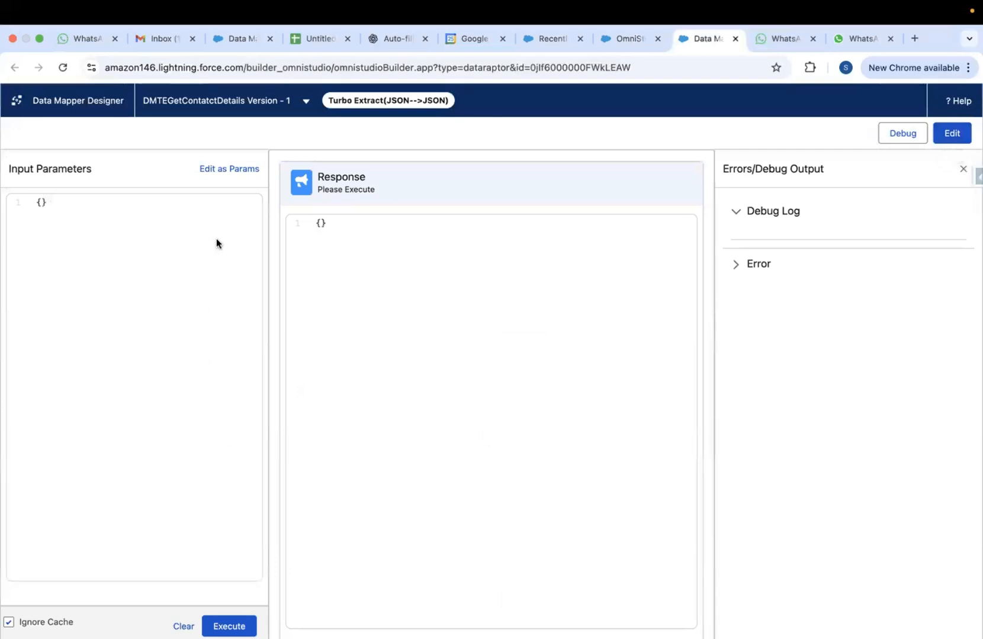
Switch the preview input to key/value entry and add an empty input row
click(225, 177)
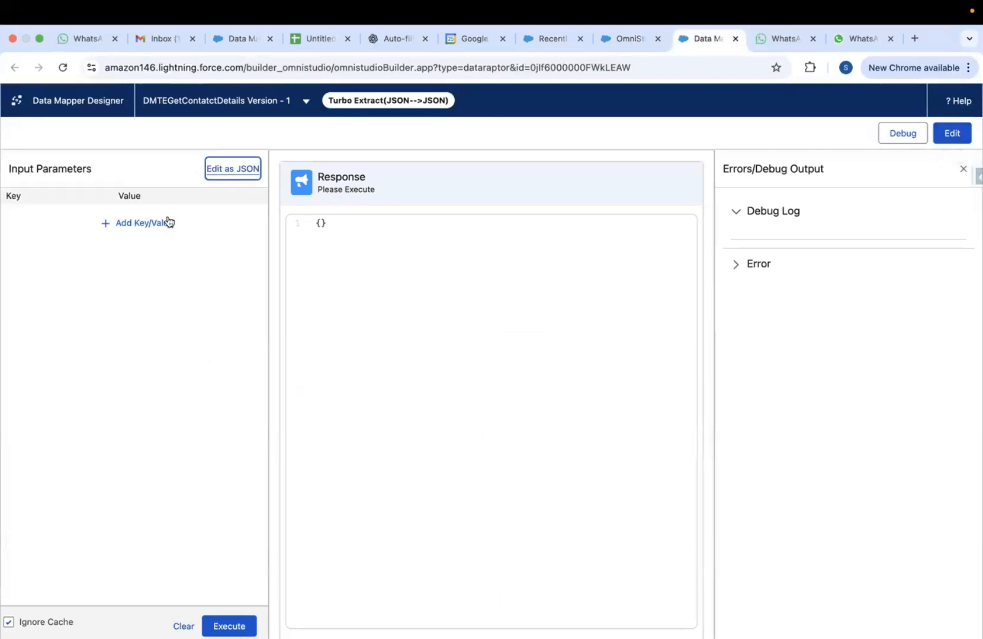
click(138, 224)
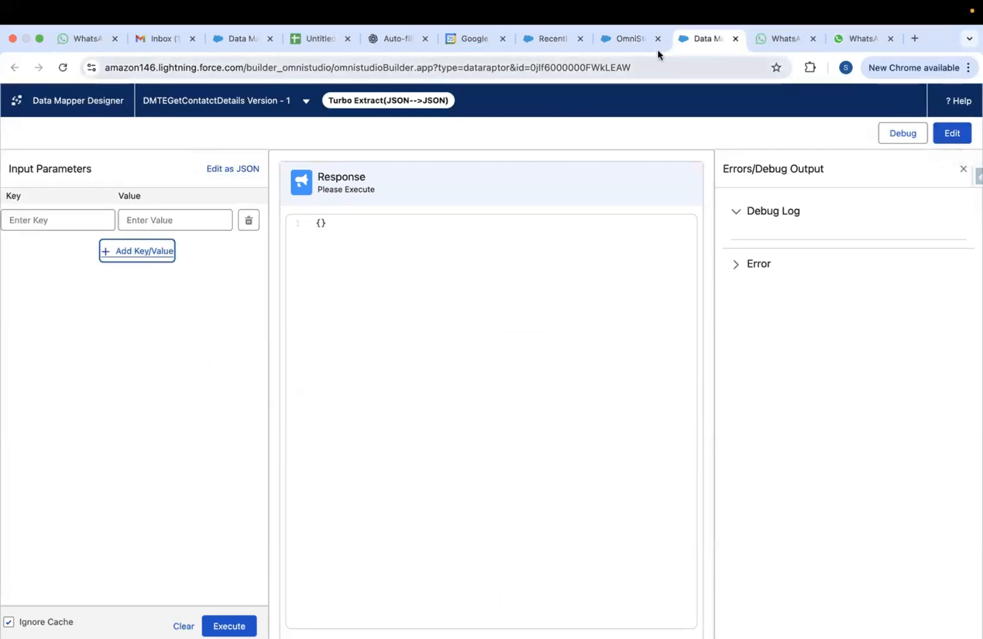
click(952, 134)
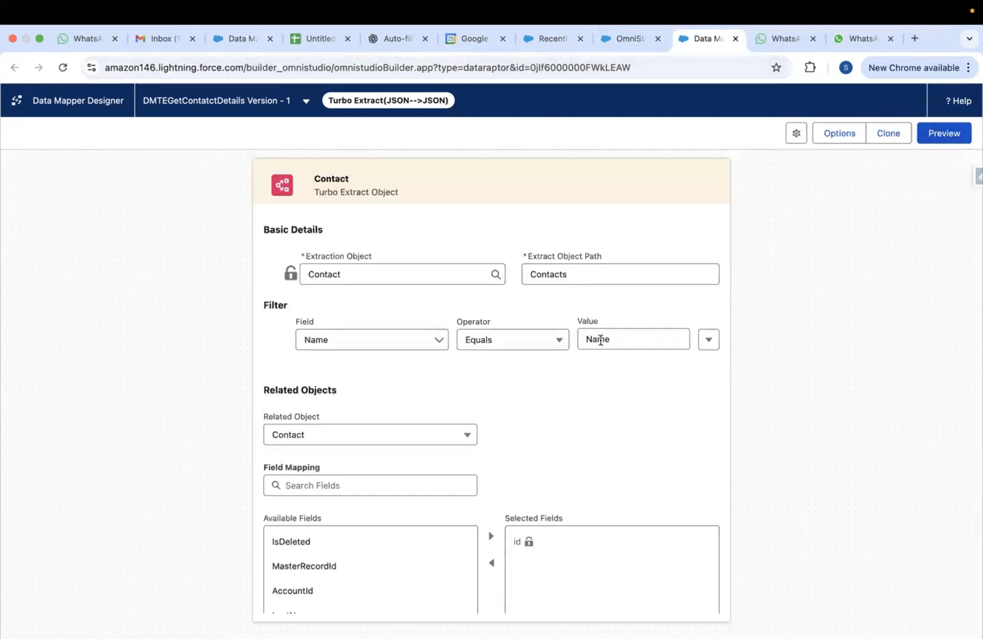
click(943, 133)
click(239, 176)
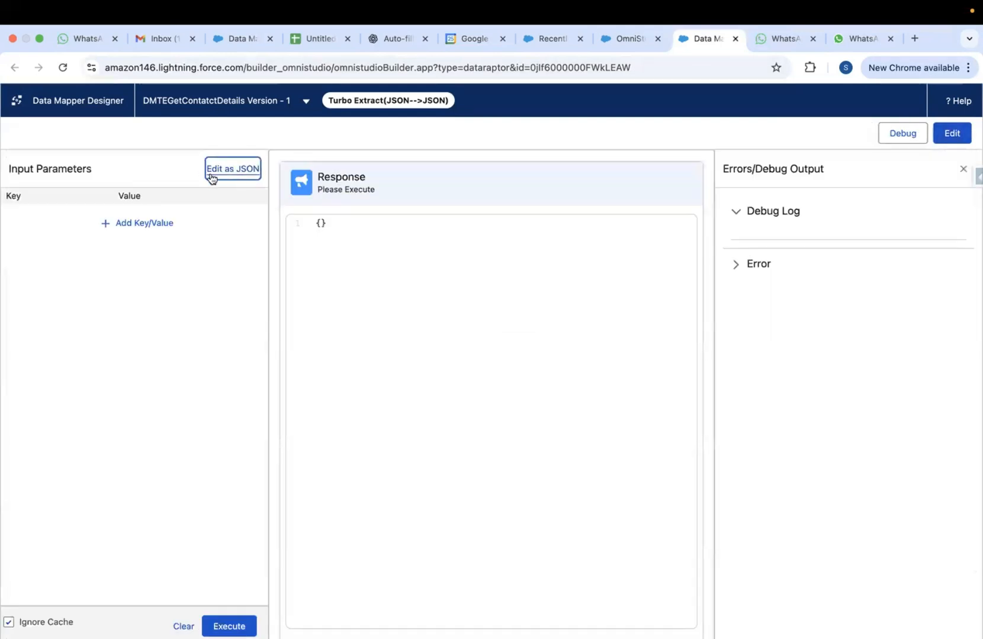
click(144, 226)
Enter input key Name with the contact's full name pasted as its value
click(40, 223)
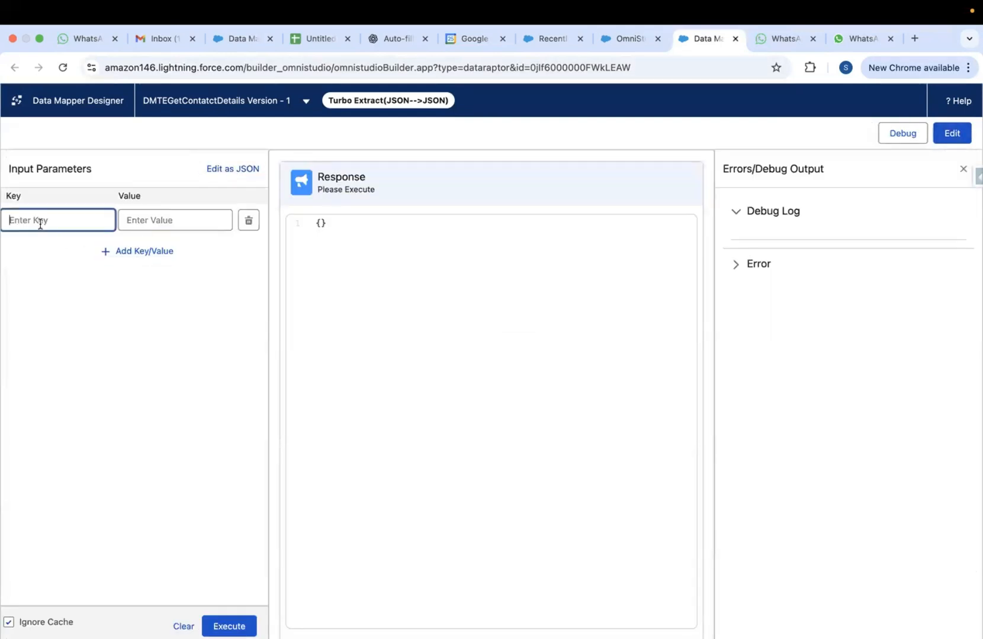
text(B)
key(BackSpace)
text(Name)
click(139, 223)
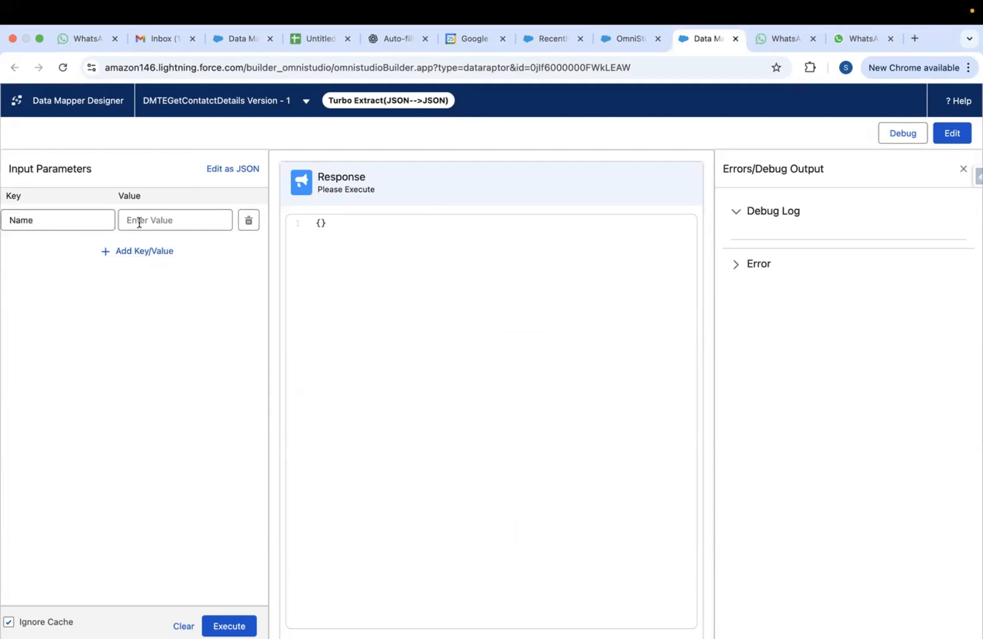
click(153, 220)
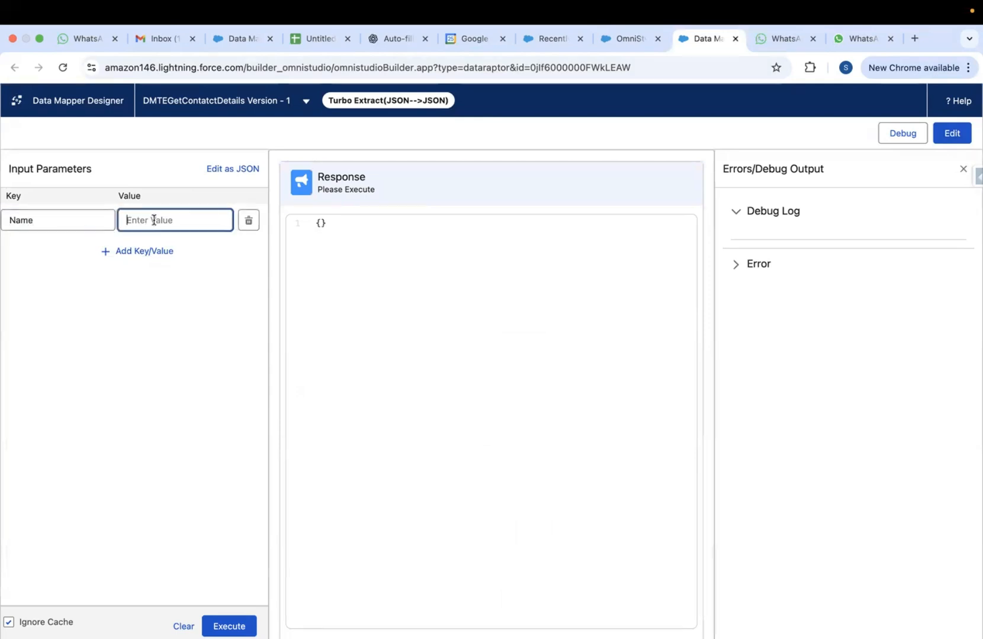
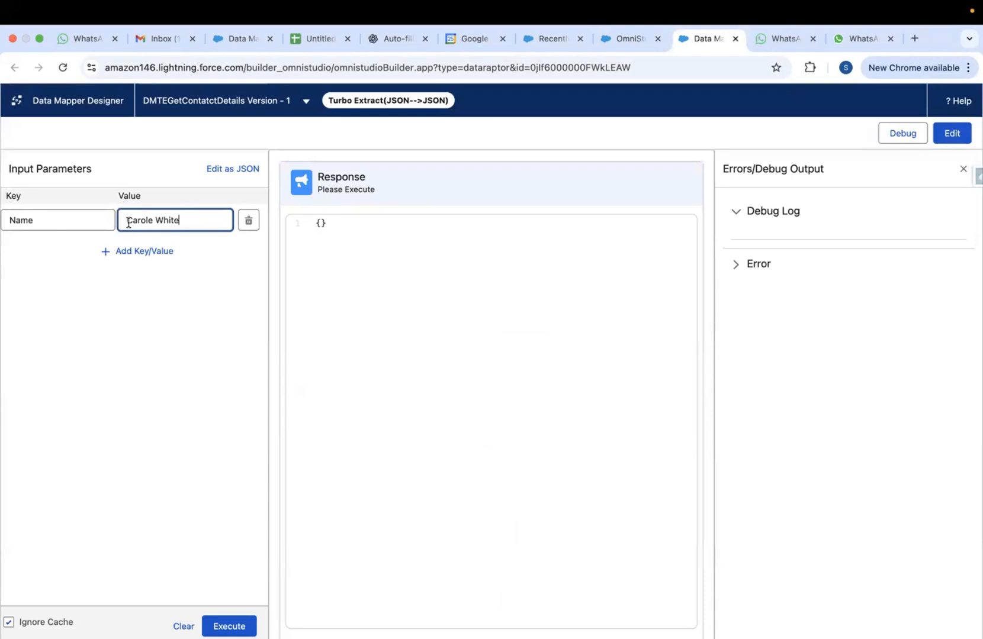
drag(126, 222, 178, 223)
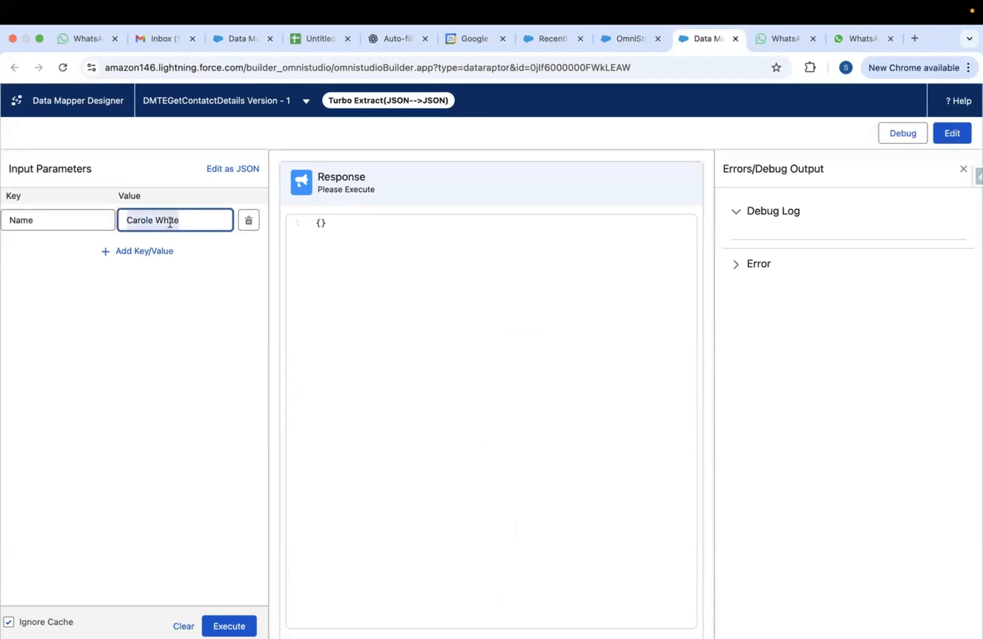
double_click(26, 220)
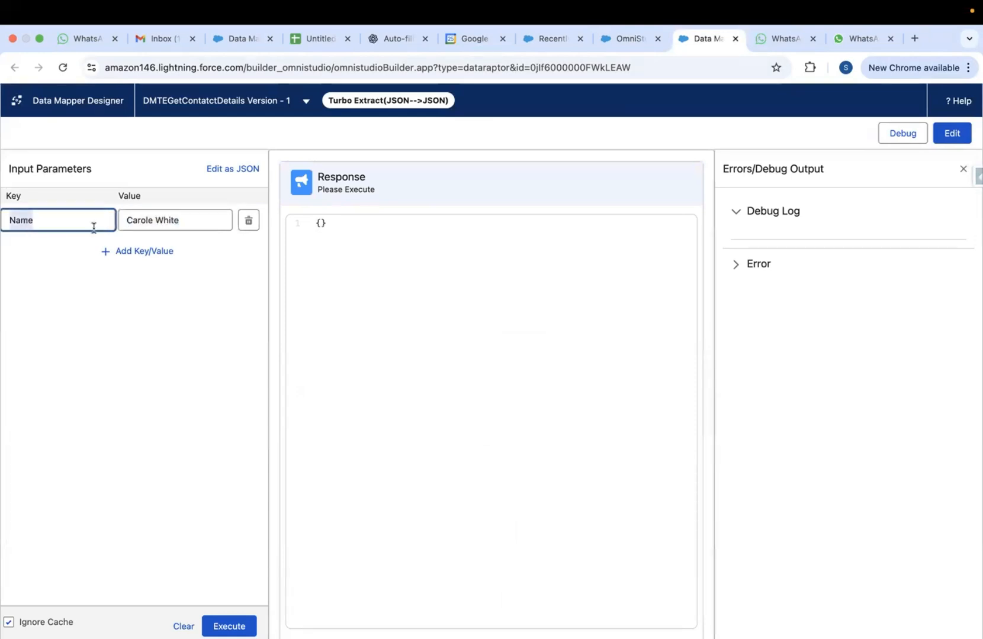
key(ctrl+Up)
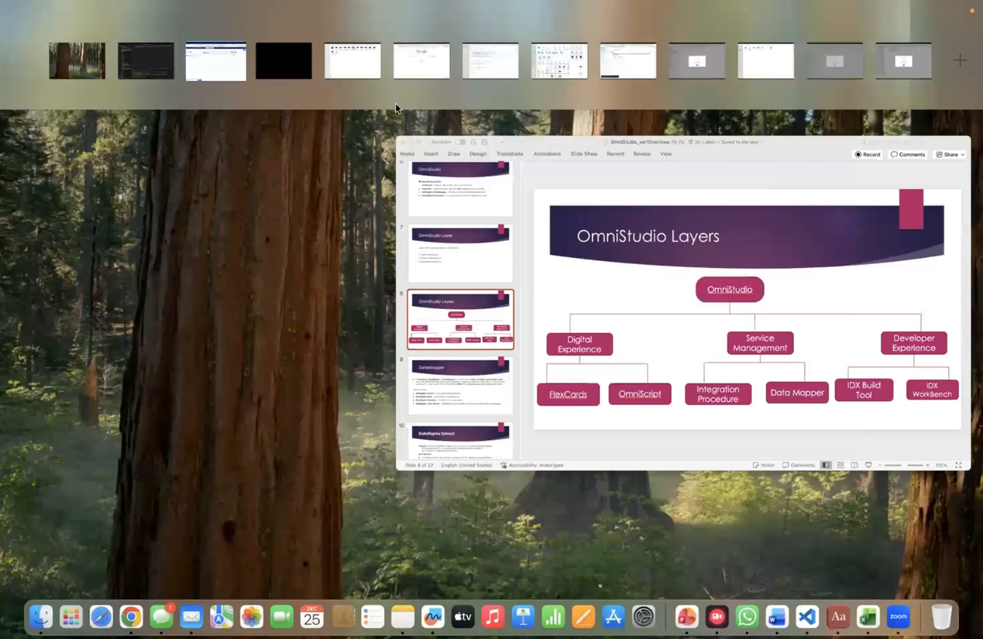
In Visual Studio Code, replace the query's Name bind variable with a quoted contact's full name
click(147, 65)
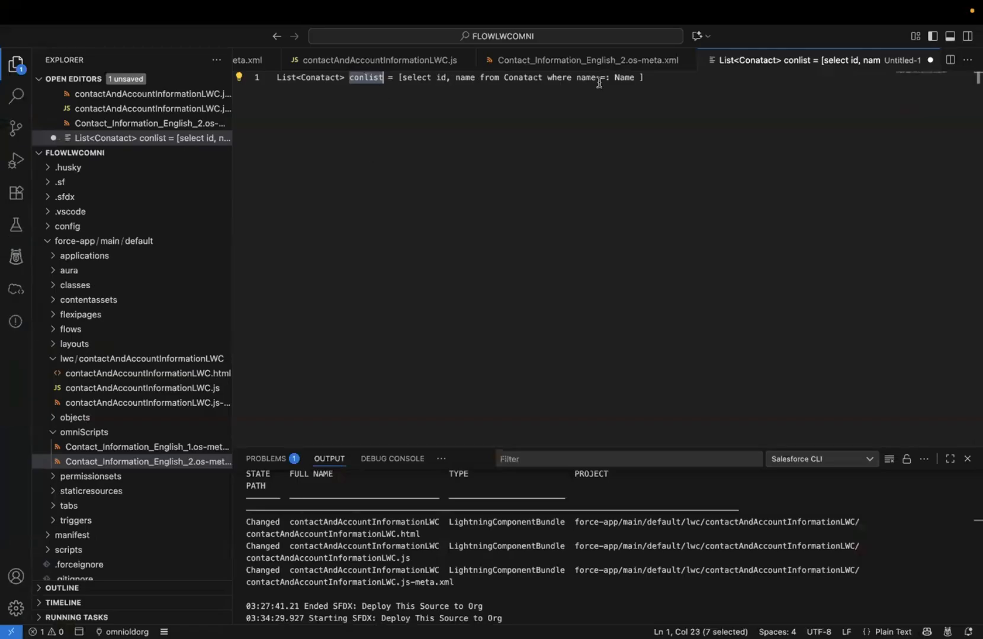
double_click(623, 78)
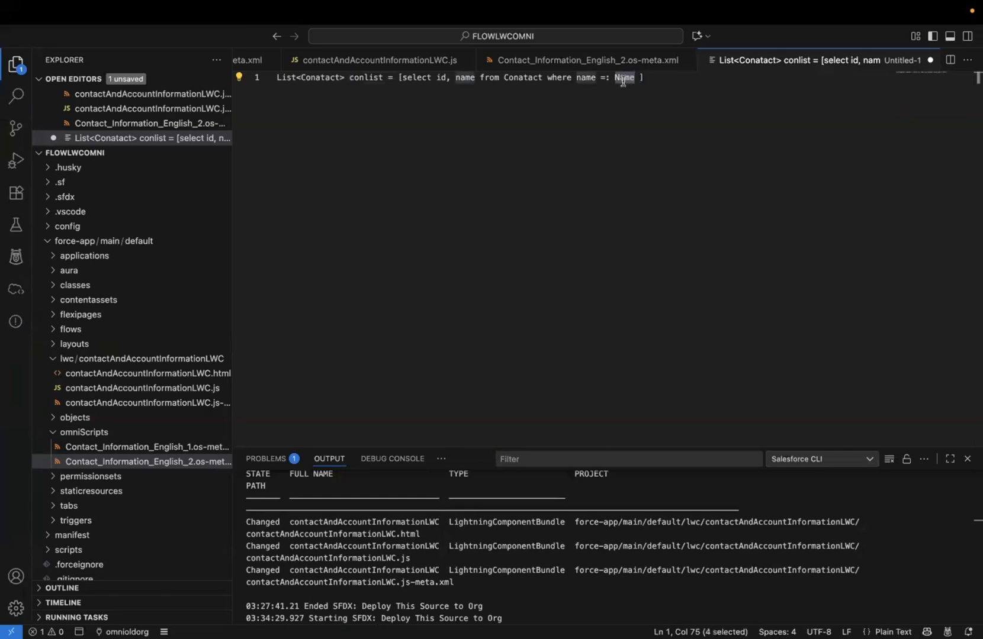
key(BackSpace)
key(BackSpace)
key(BackSpace)
text("")
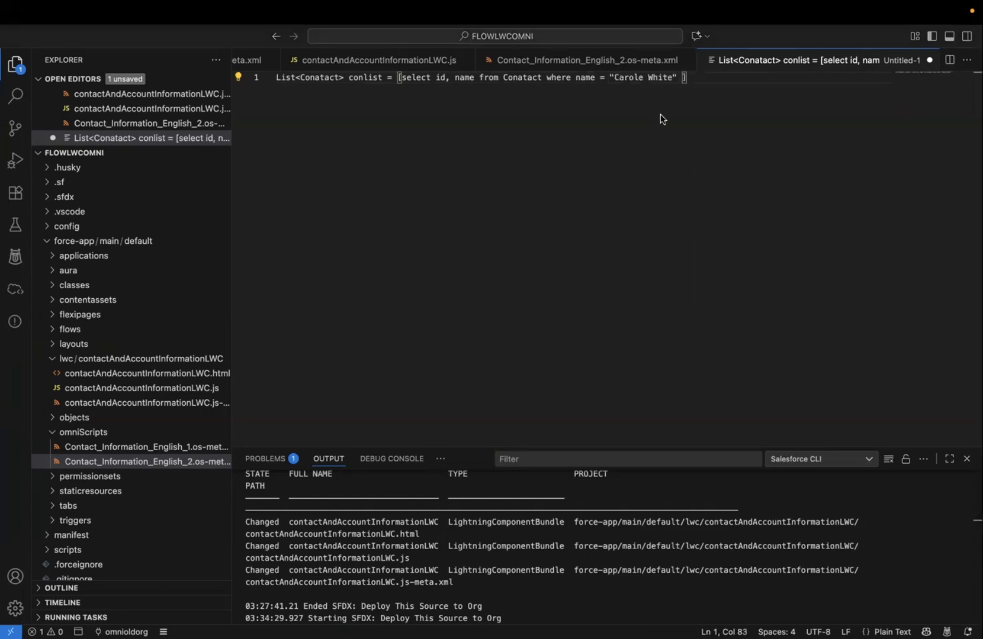
key(super+Tab)
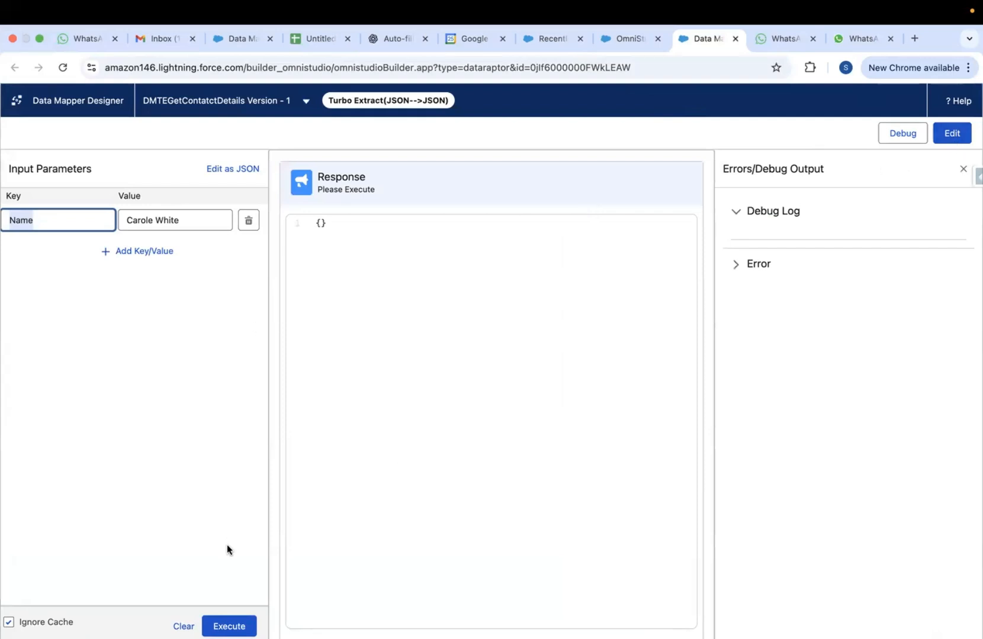
Run the Data Mapper test, see 'No valid data is returned', and reopen the Contact extract
click(229, 627)
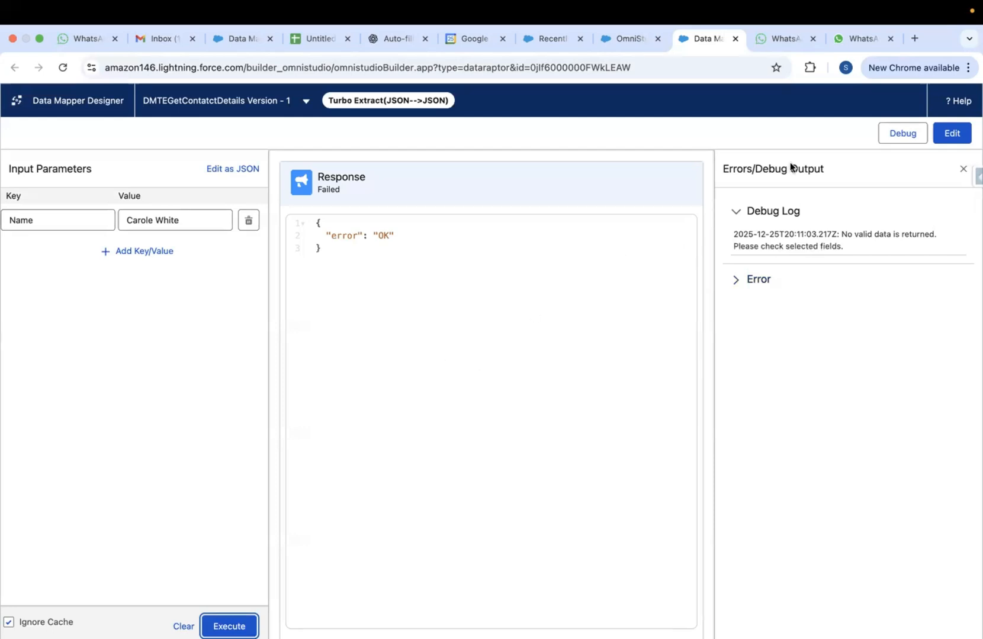
click(952, 135)
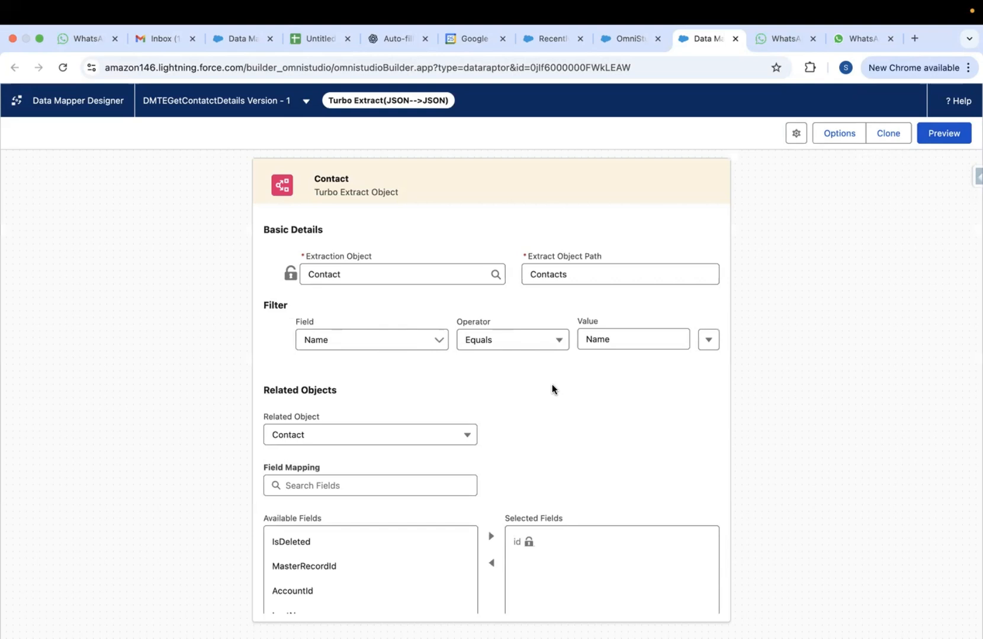
scroll(551, 383, down, 3)
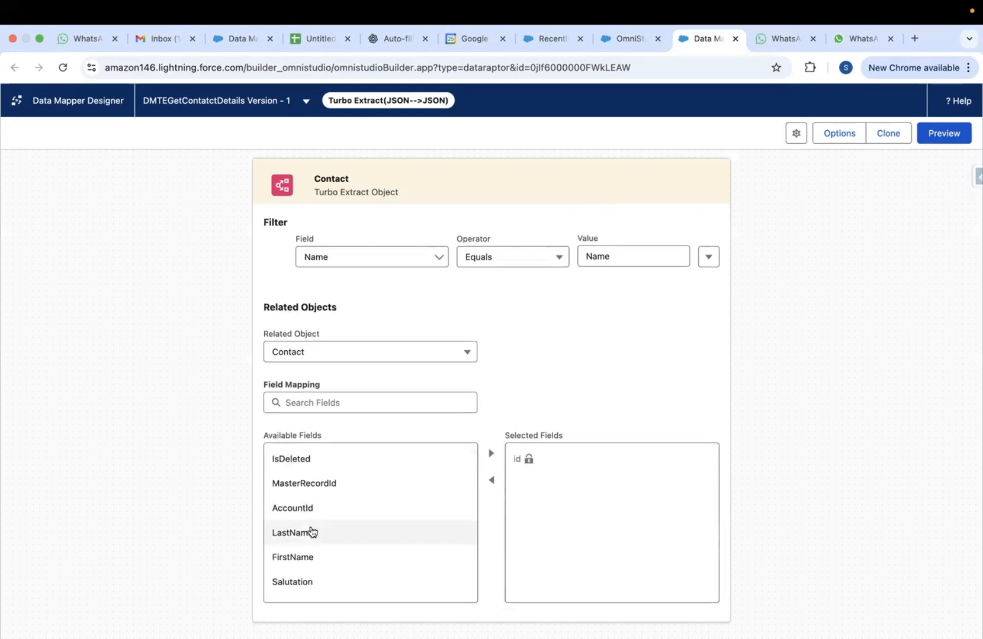
Add AccountId, LastName and FirstName to the Contact extract's Selected Fields
scroll(356, 521, down, 3)
scroll(404, 525, up, 3)
click(302, 509)
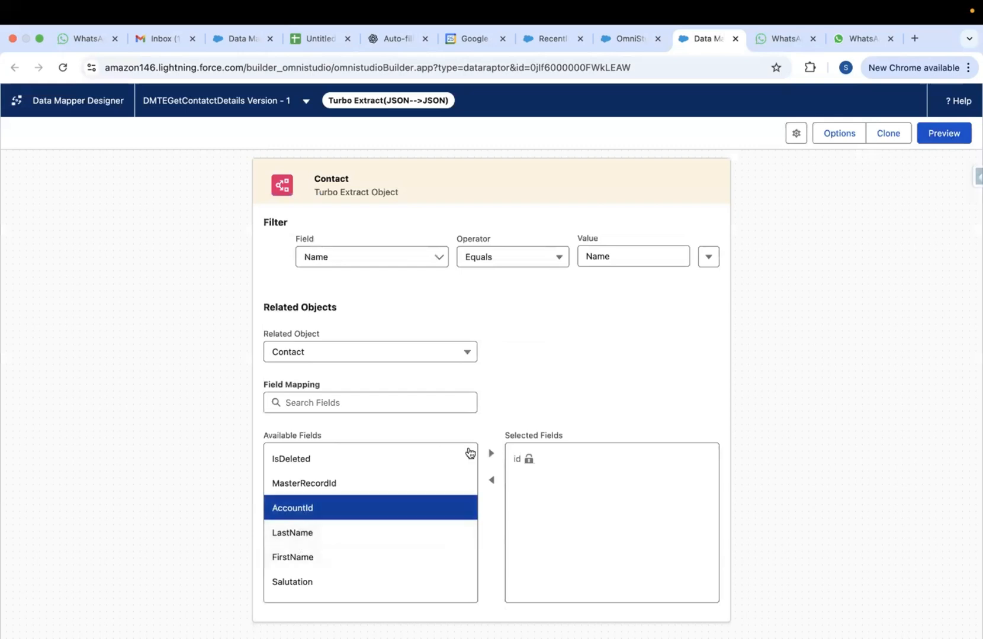
click(491, 454)
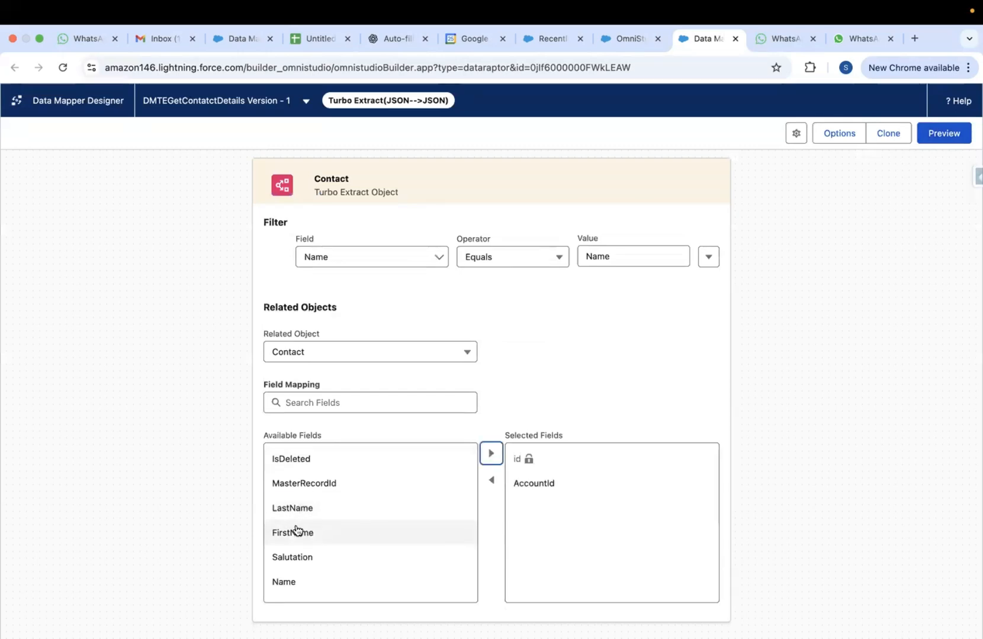
click(289, 510)
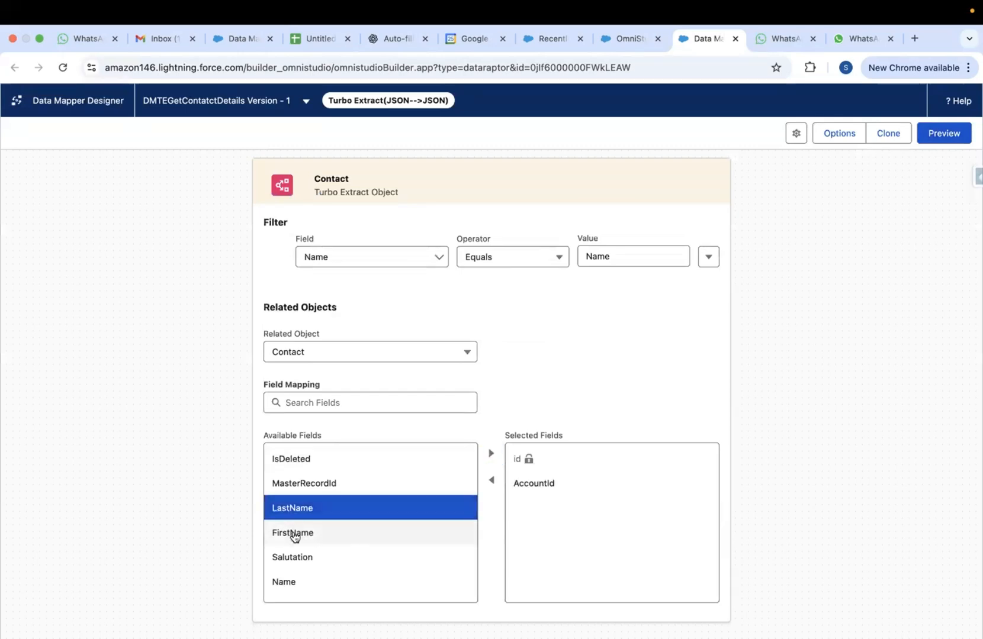
shift+click(292, 533)
click(490, 454)
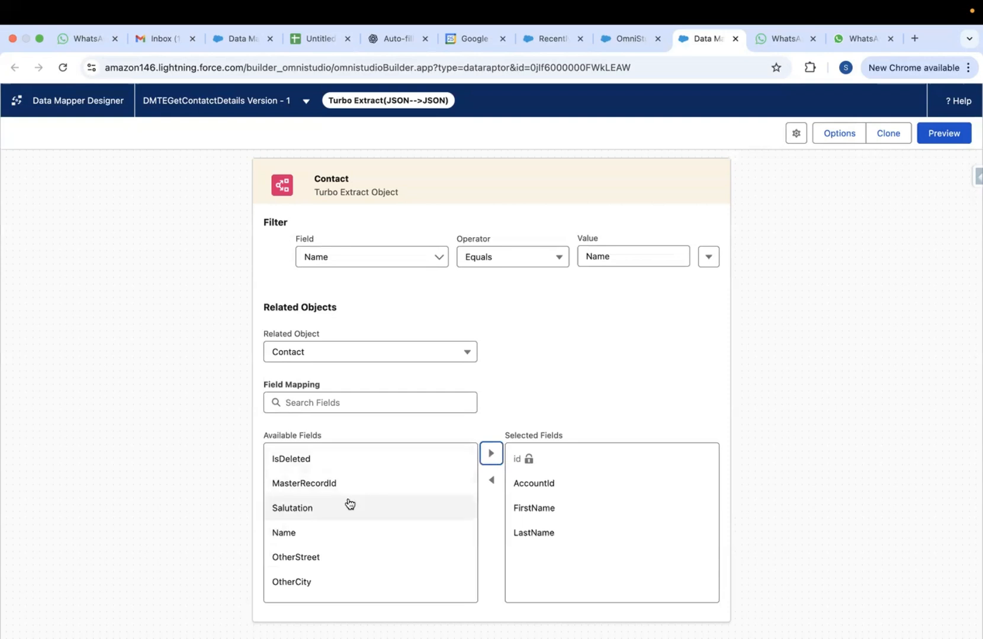
Add the Name field to Selected Fields as well and go back to Preview
scroll(343, 509, down, 1)
click(298, 521)
click(491, 454)
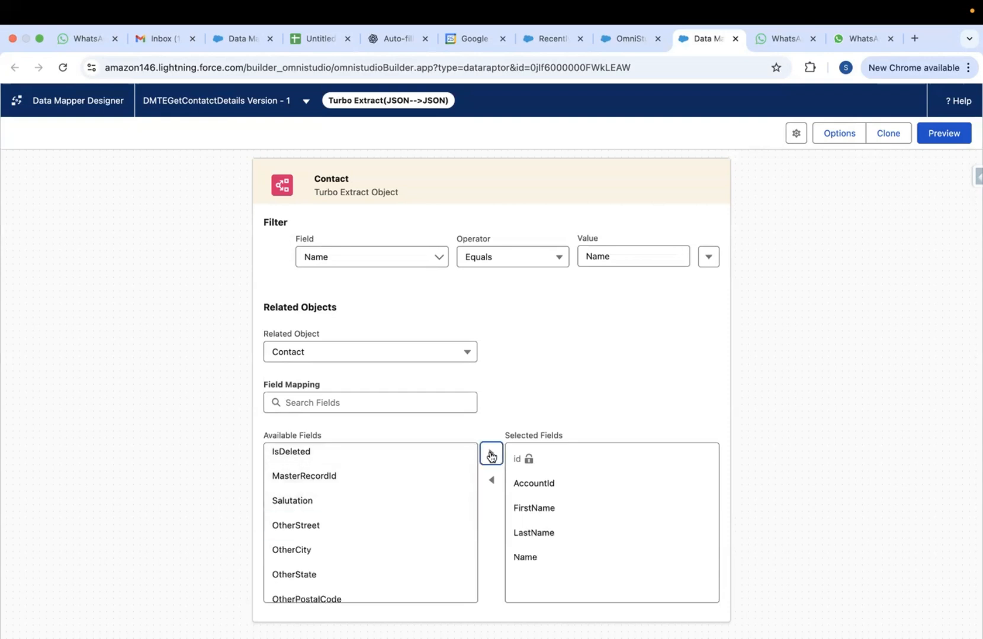
scroll(371, 508, down, 5)
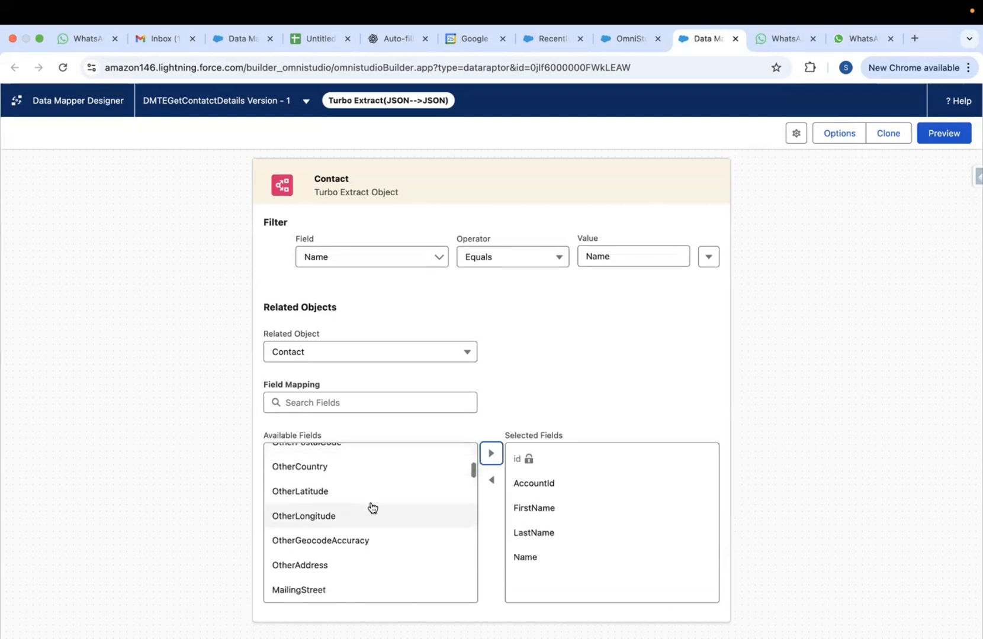
scroll(370, 506, up, 6)
click(935, 134)
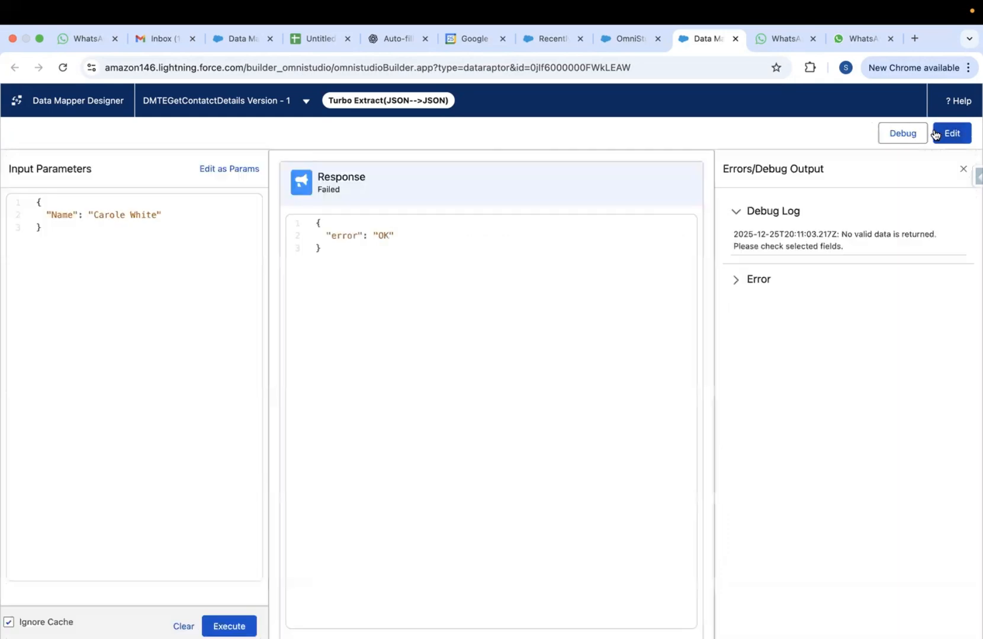
Rerun the Data Mapper test and compare the Ids of the two contacts returned under Contacts
click(229, 626)
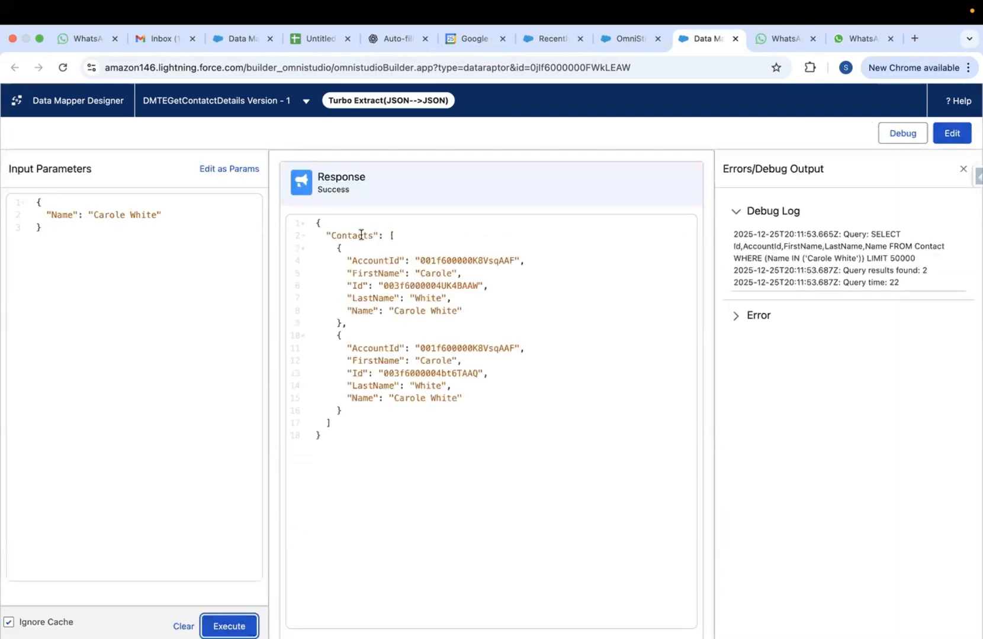
double_click(362, 235)
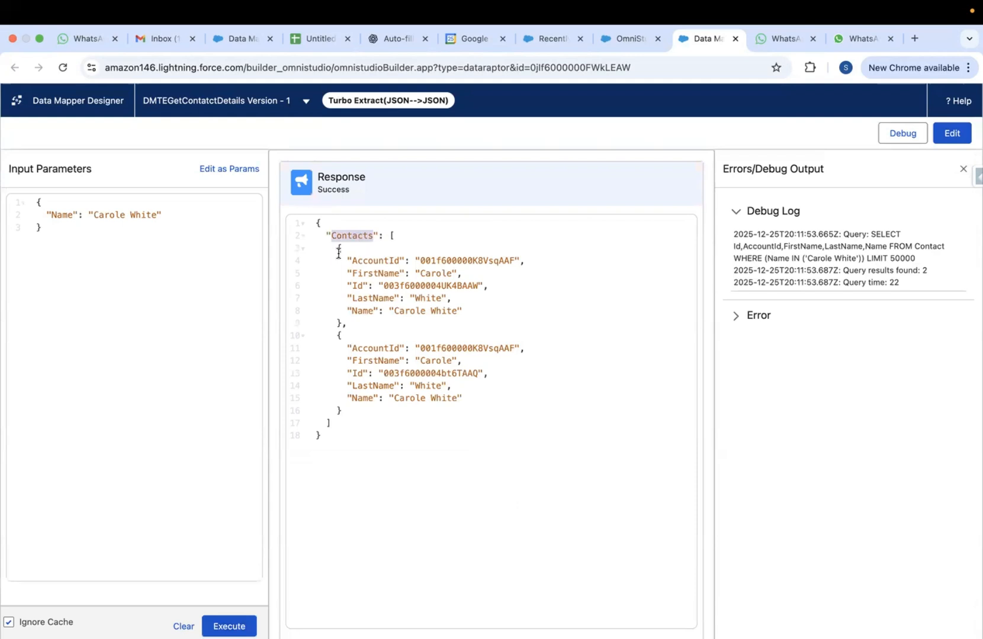
drag(338, 249, 343, 411)
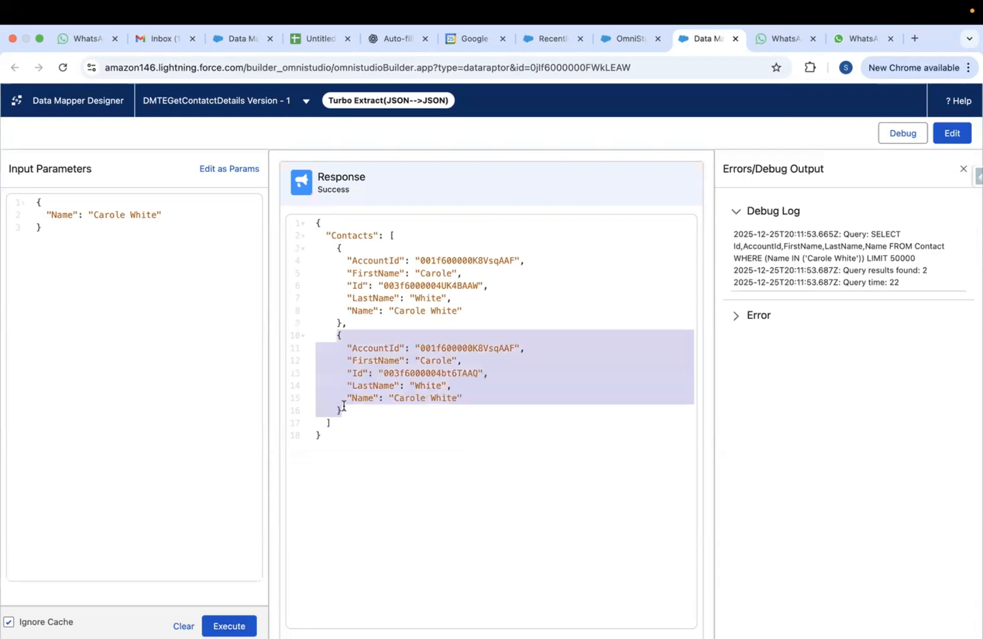
click(433, 359)
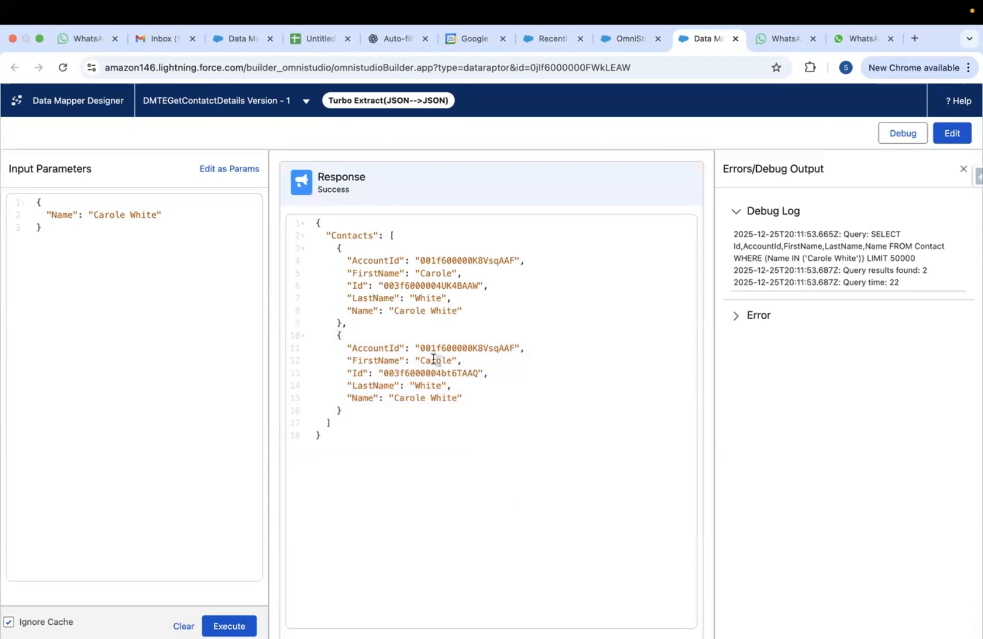
double_click(444, 269)
double_click(422, 286)
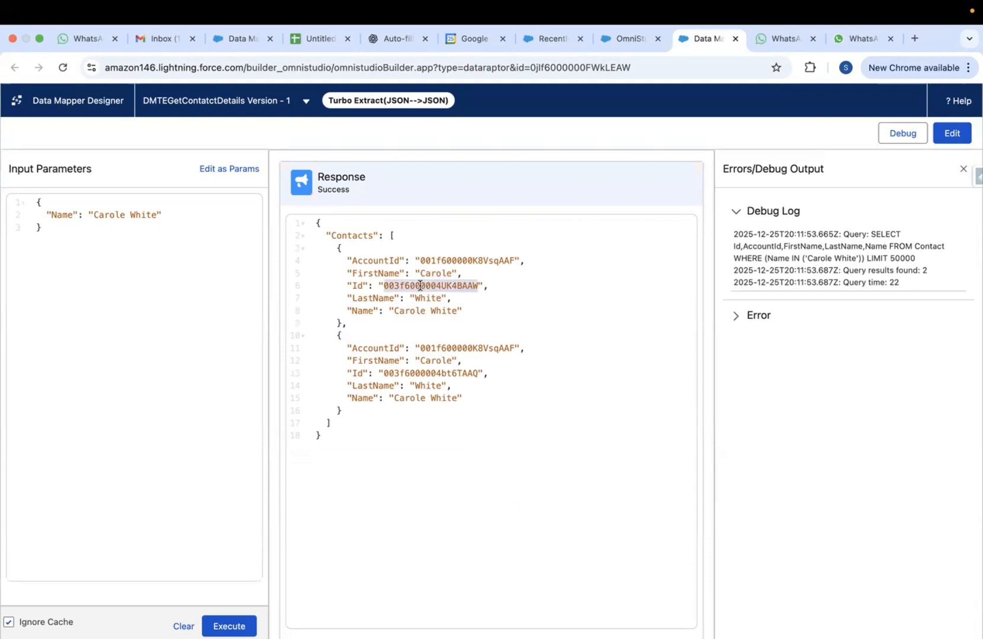
double_click(420, 373)
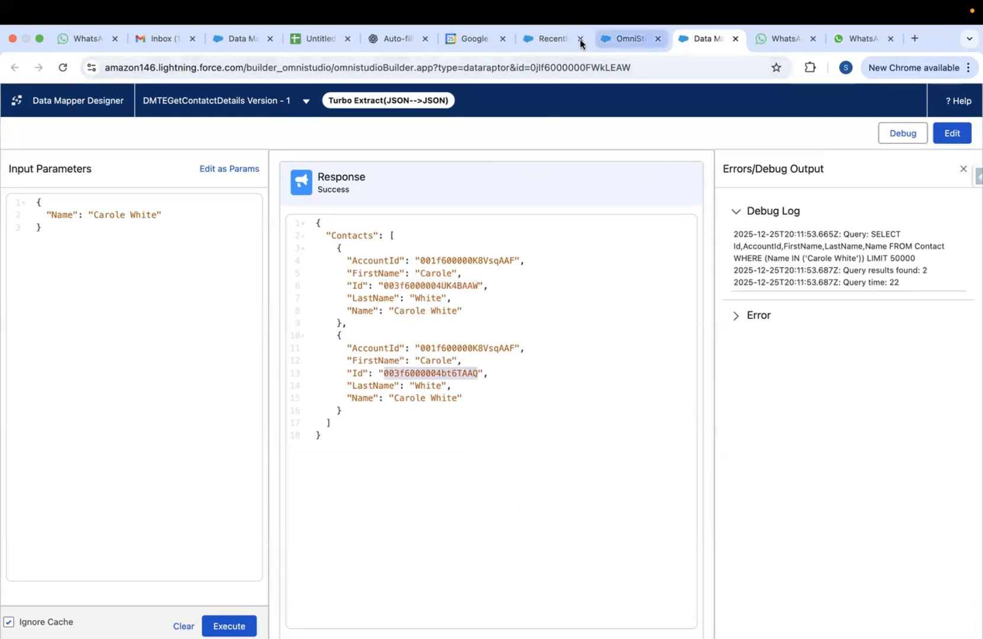
click(551, 39)
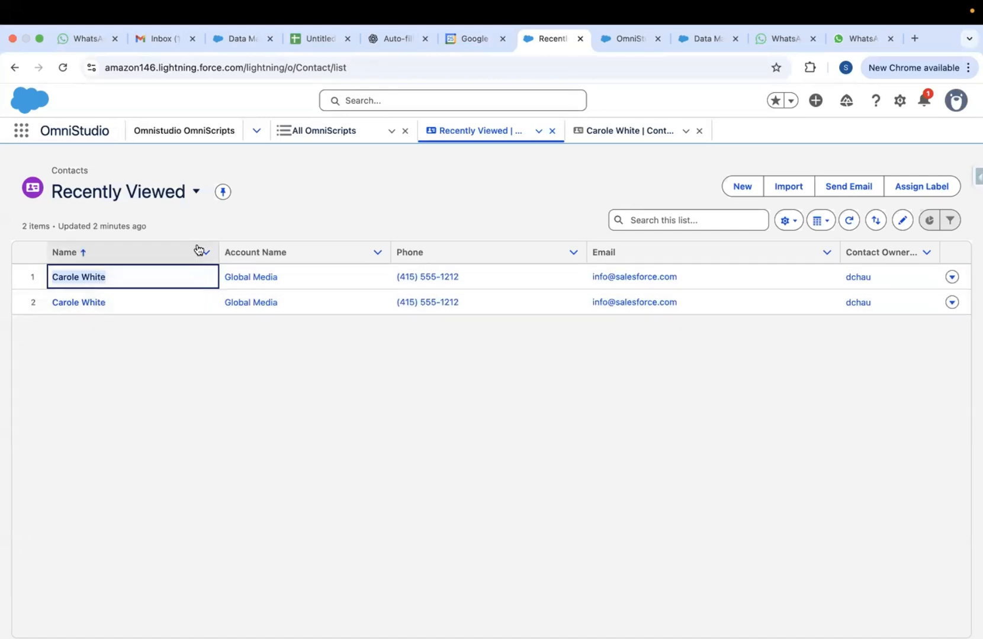
Confirm the Contacts list holds both same-named records and return to the fetchContactDetail designer
click(256, 212)
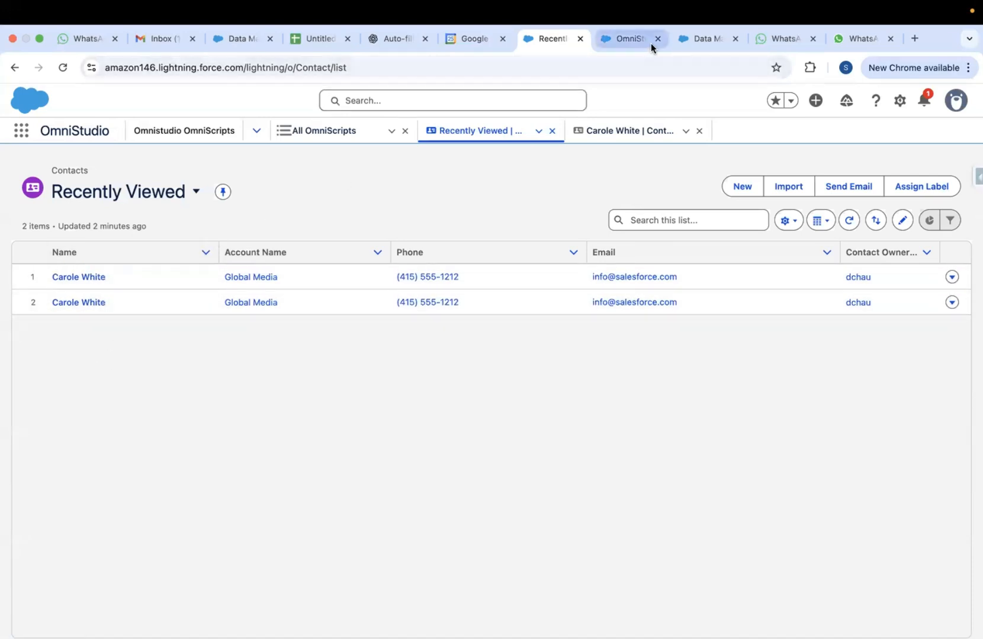
click(621, 45)
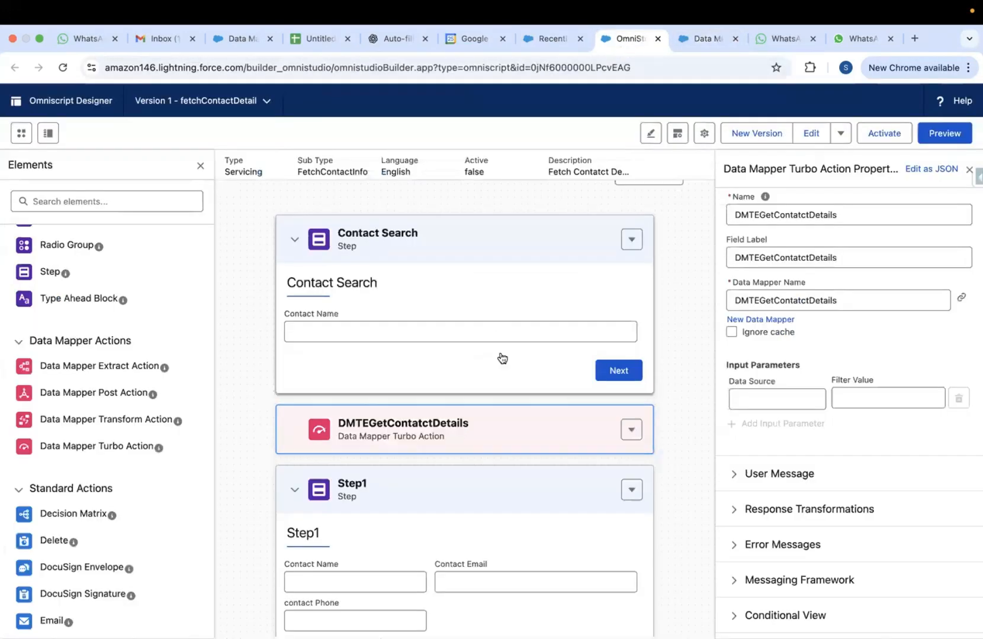
scroll(463, 552, down, 4)
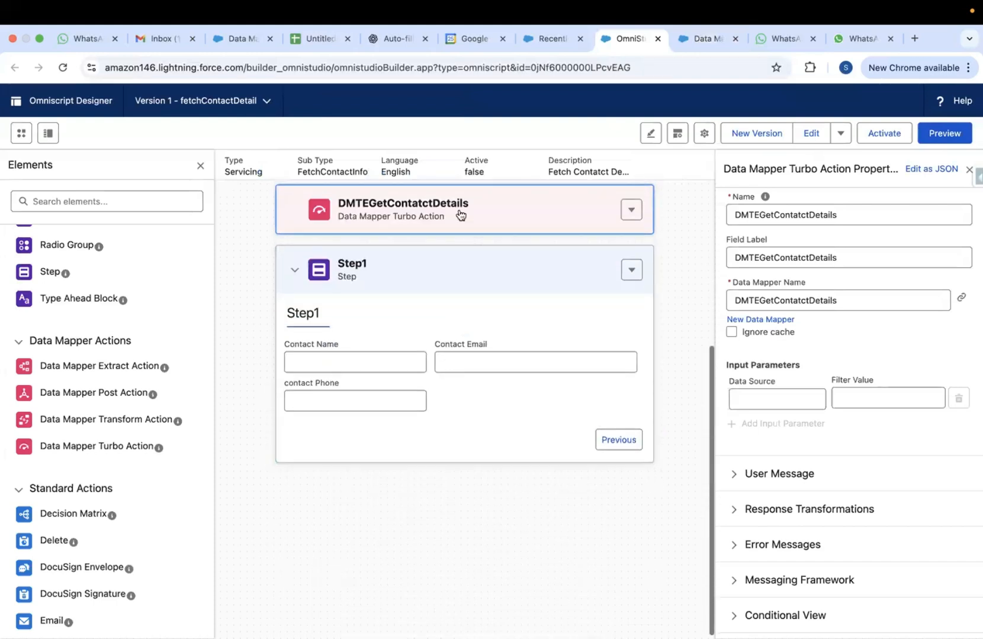
scroll(465, 271, up, 2)
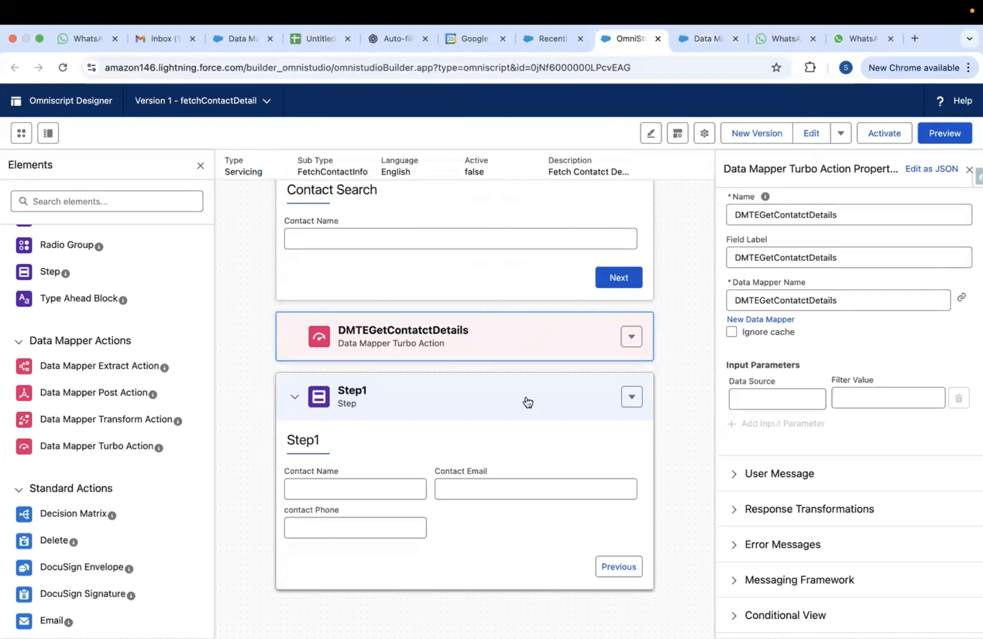
click(707, 45)
click(633, 47)
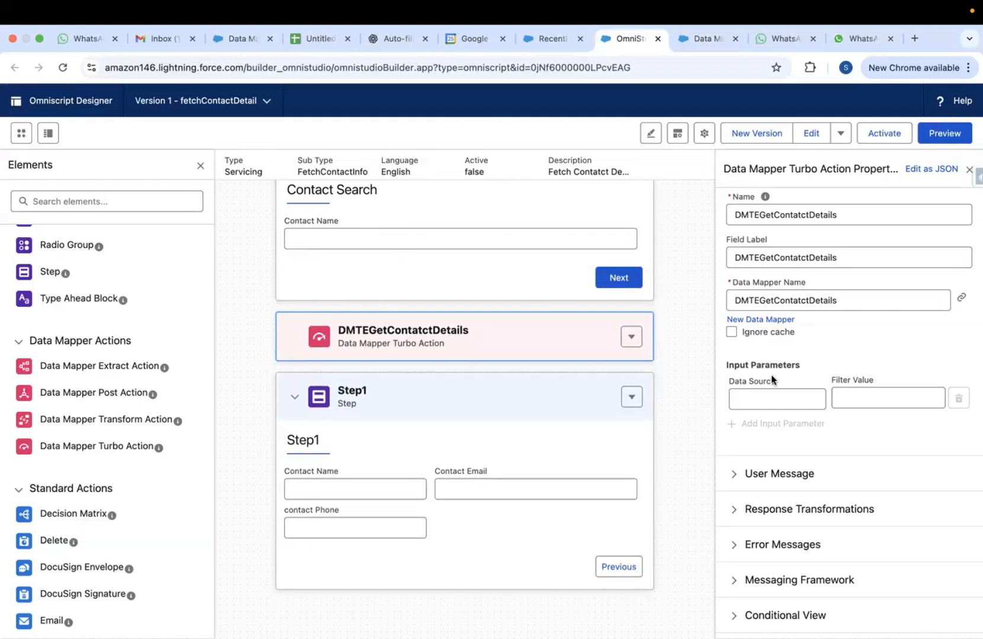
click(729, 382)
drag(769, 379, 773, 386)
click(705, 47)
click(623, 40)
click(448, 232)
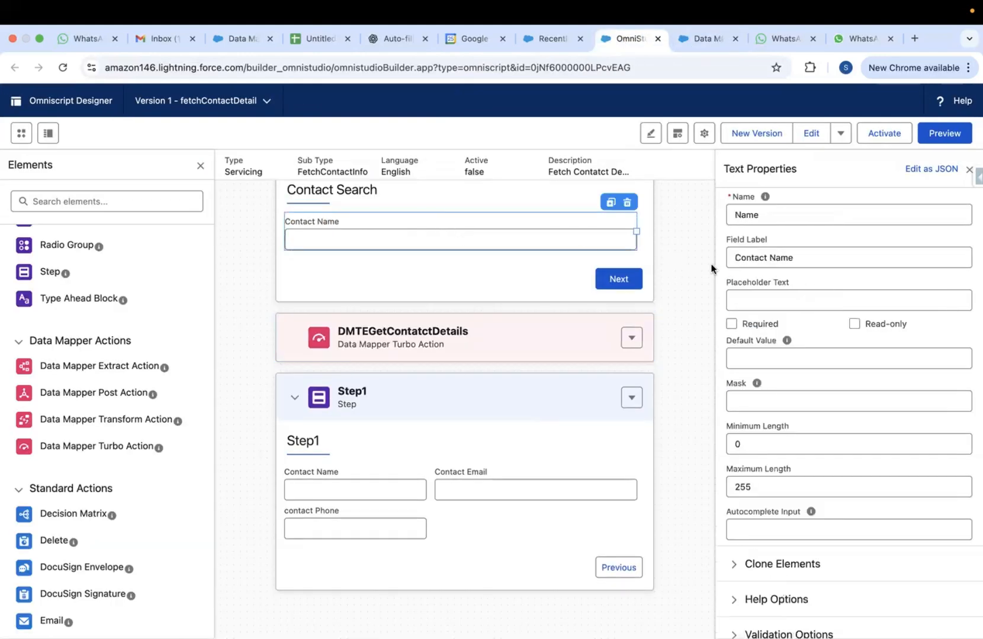
Give the DMTEGetContatctDetails Turbo Action an input parameter with Data Source Name
double_click(740, 218)
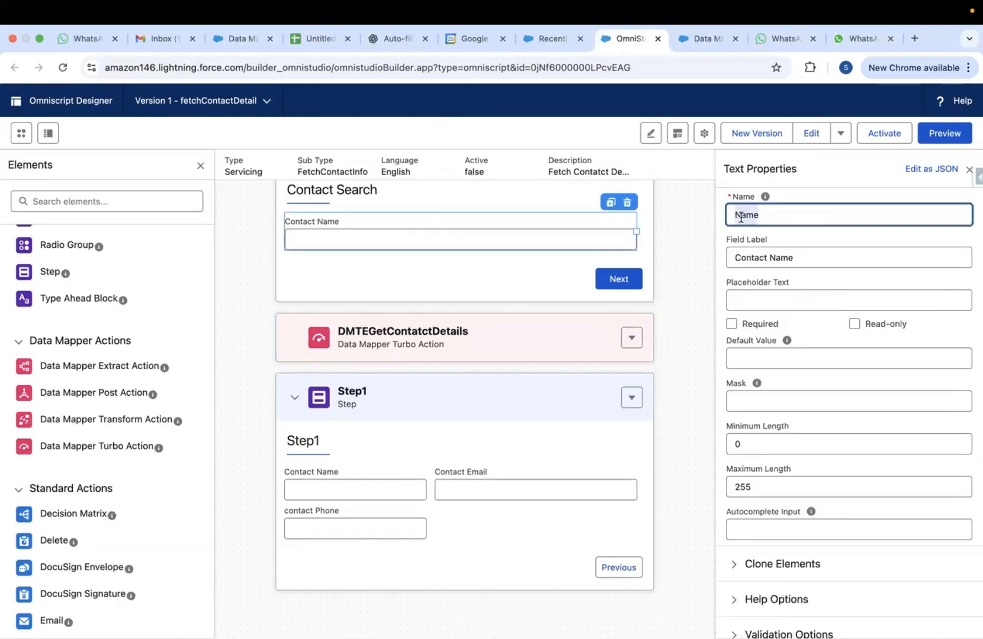
text(c)
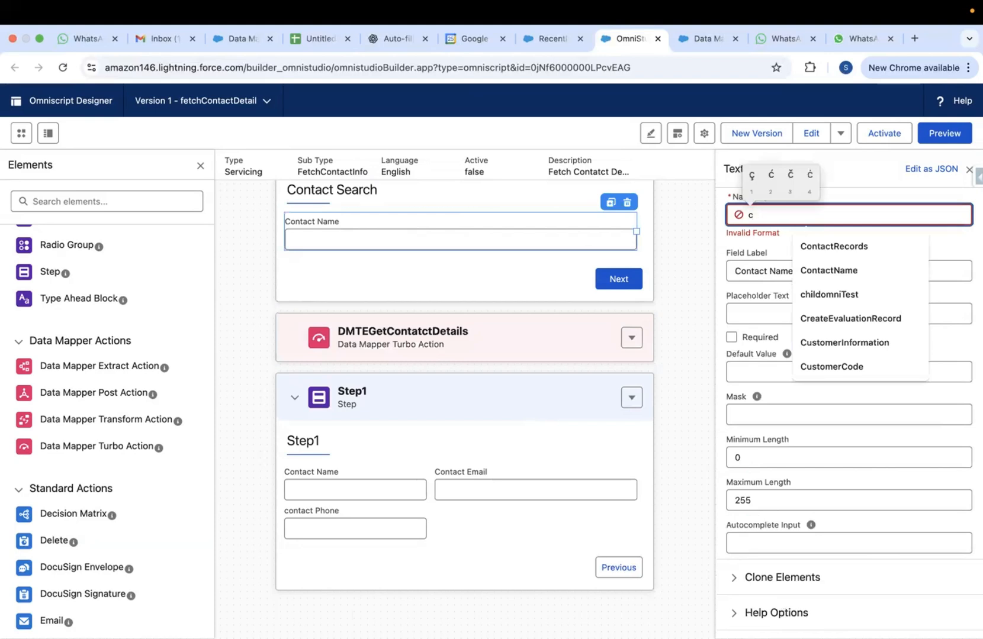
key(super+z)
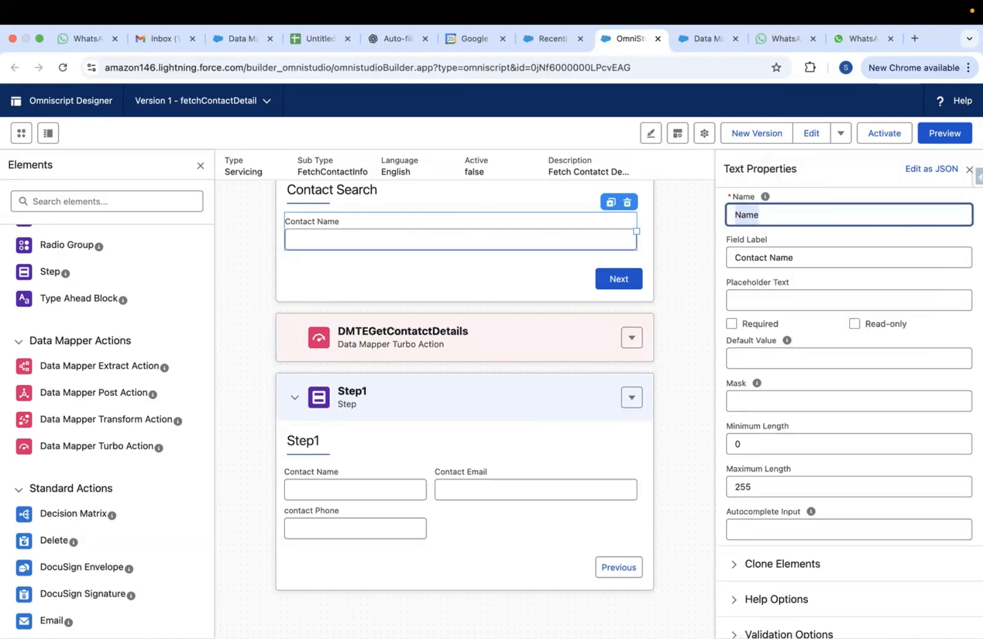
click(493, 341)
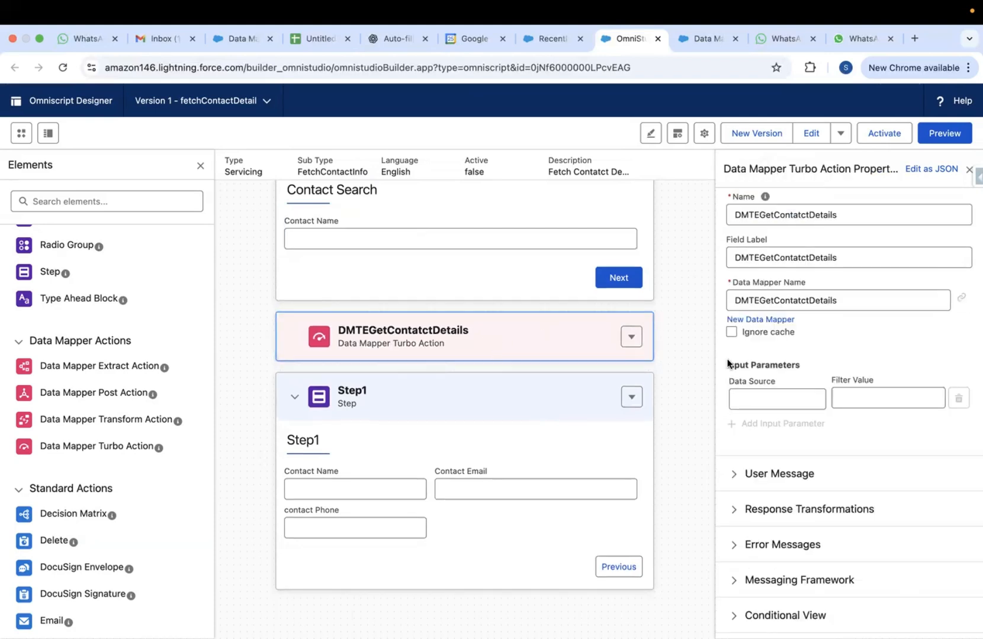
click(760, 398)
text(Name)
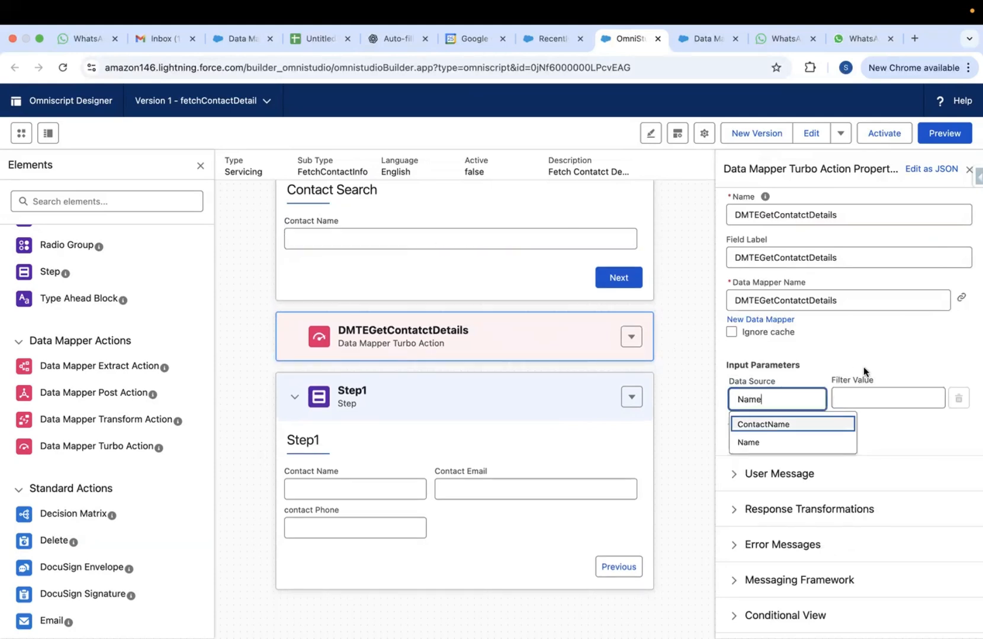
click(875, 398)
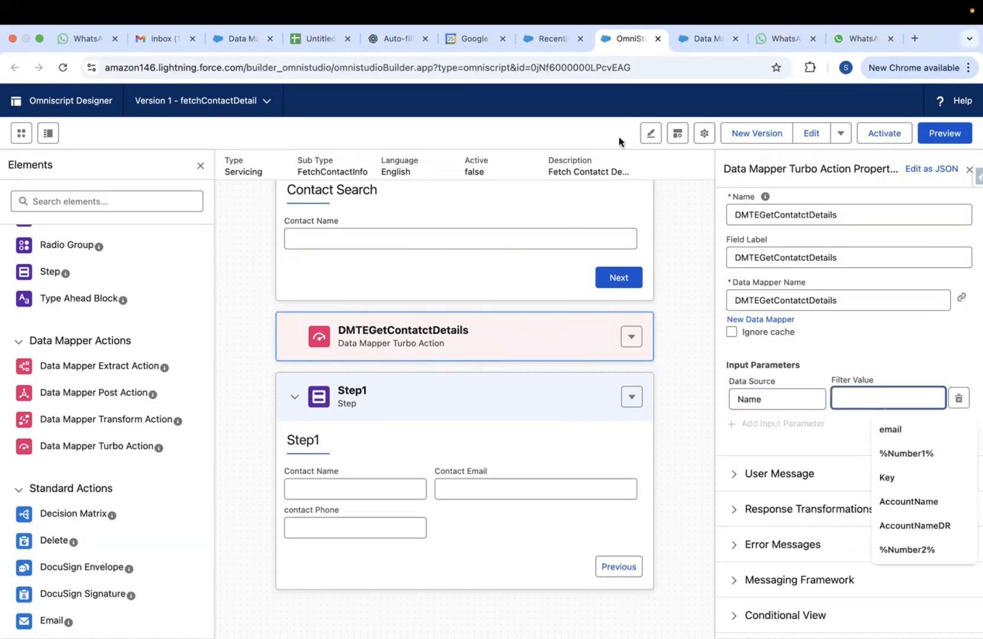
Check the Data Mapper's debug response and filter settings for the Name key
click(701, 38)
click(633, 37)
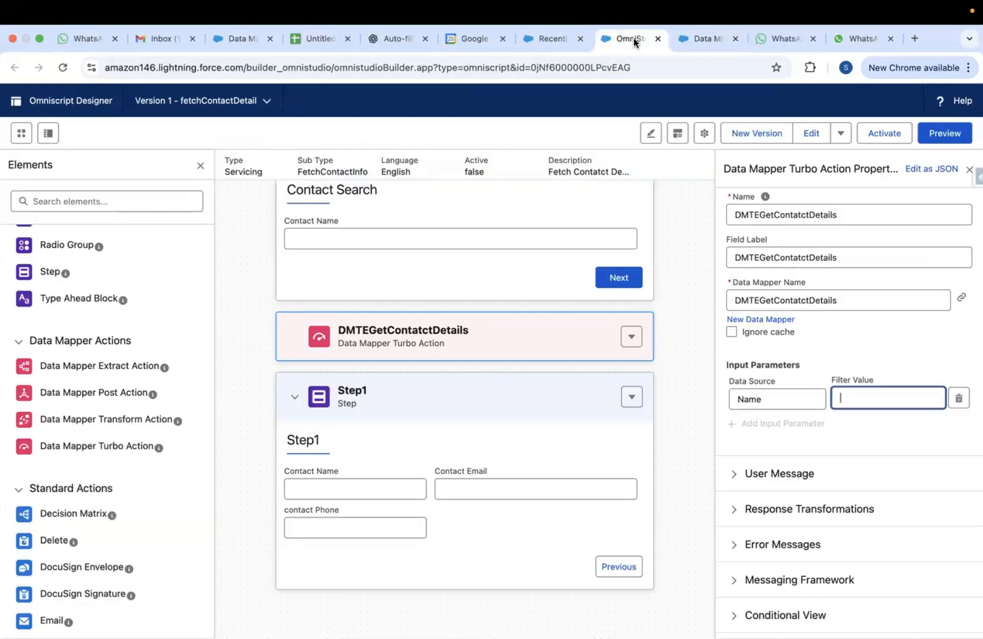
click(710, 39)
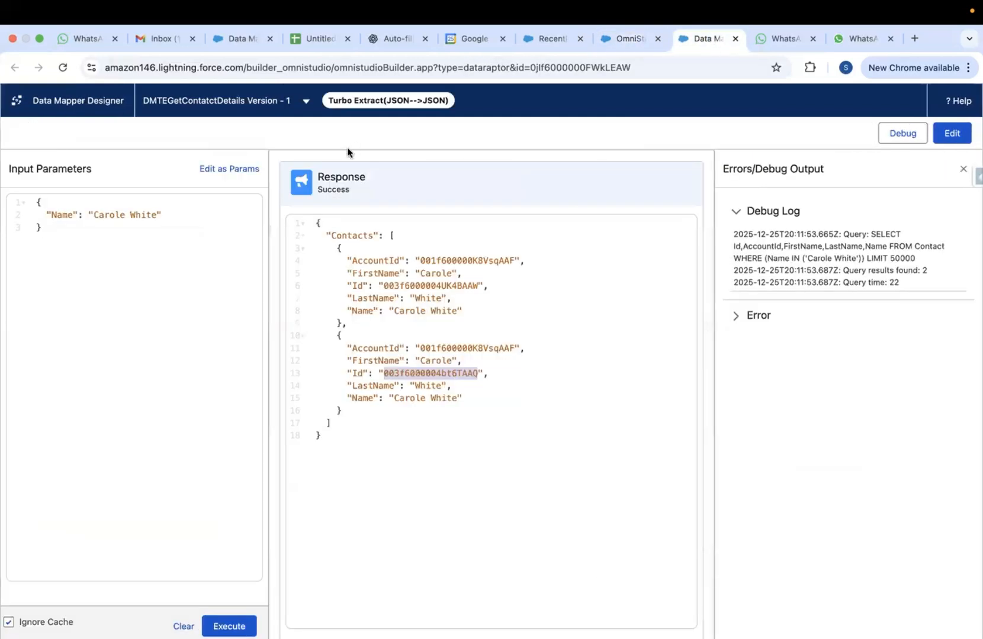
click(951, 134)
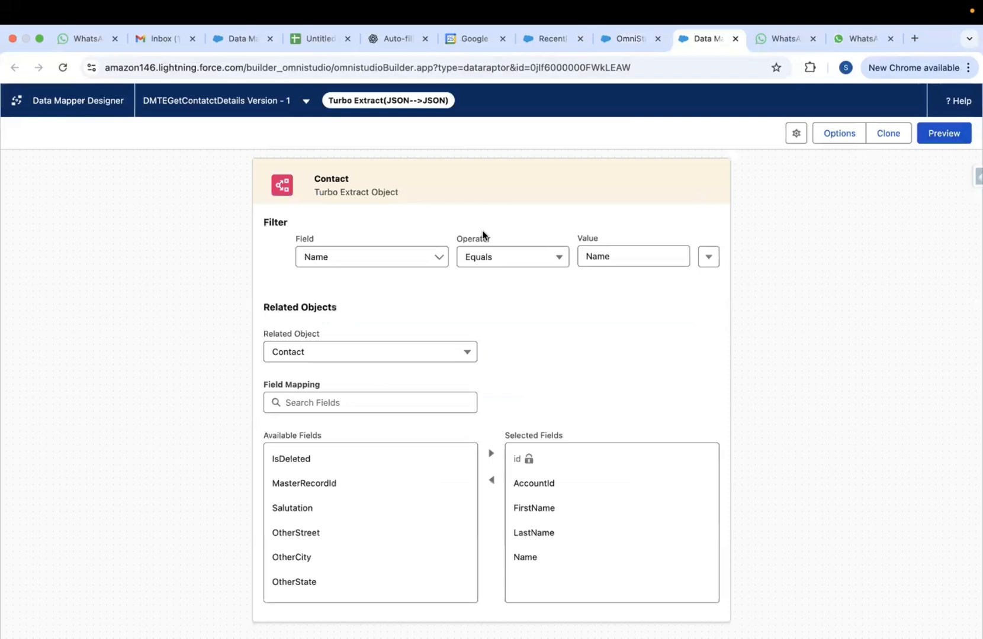
click(628, 38)
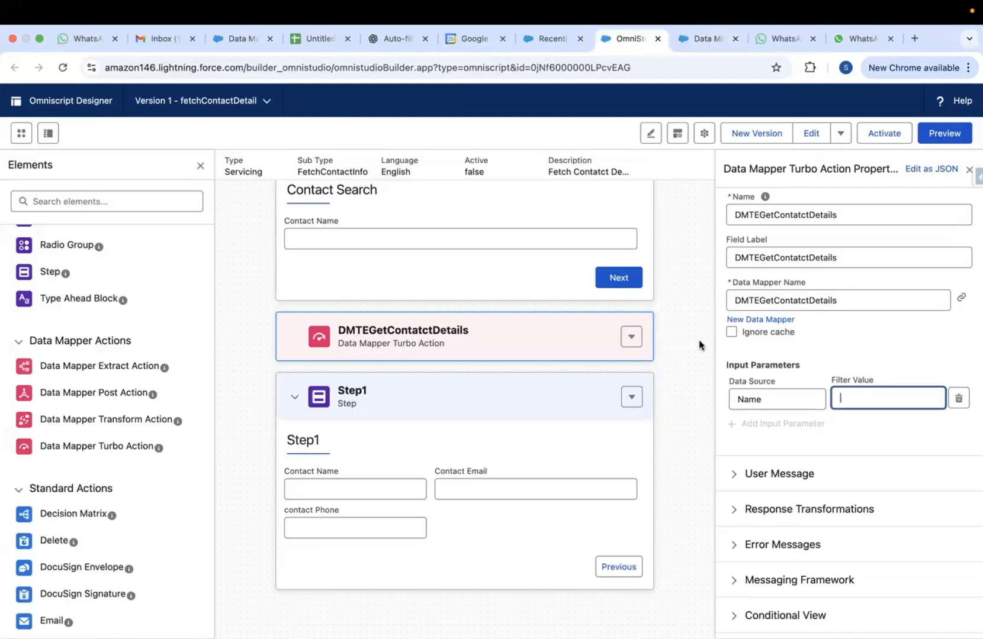
Set the input parameter's Filter Value to Name and preview the OmniScript
click(845, 399)
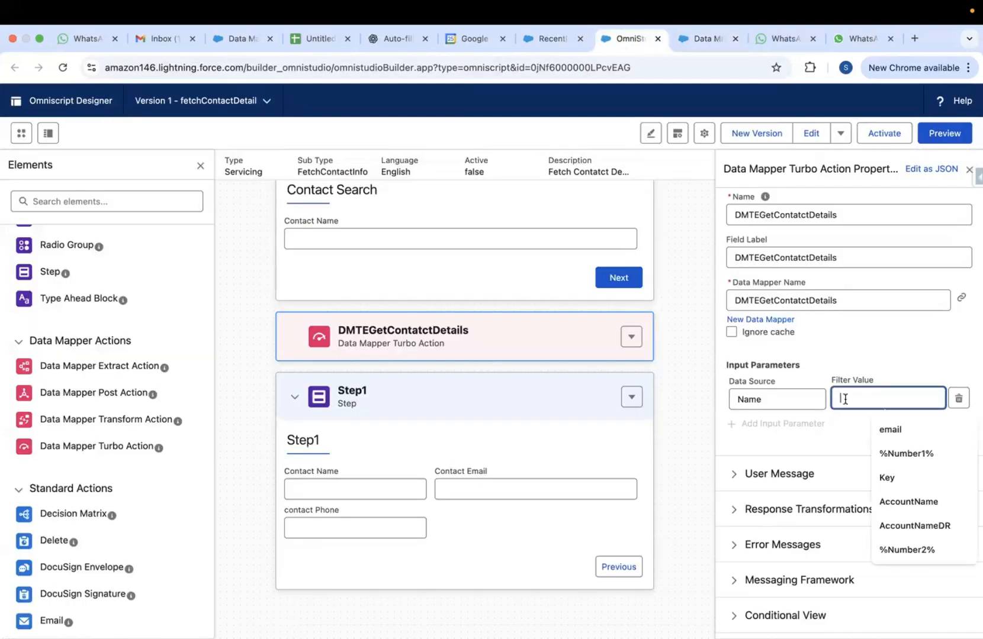
text(Name)
click(926, 353)
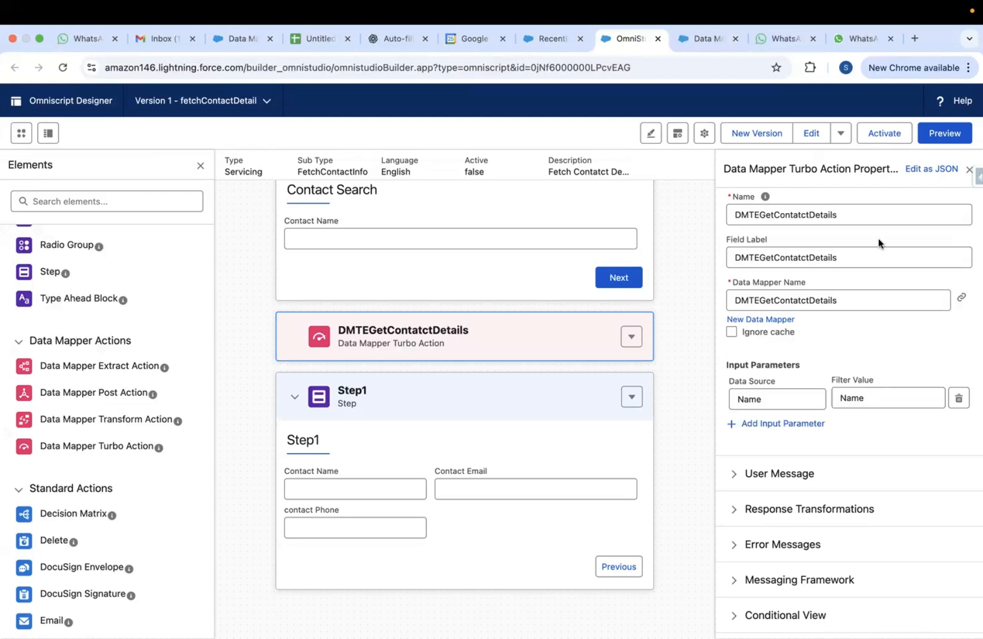
click(944, 134)
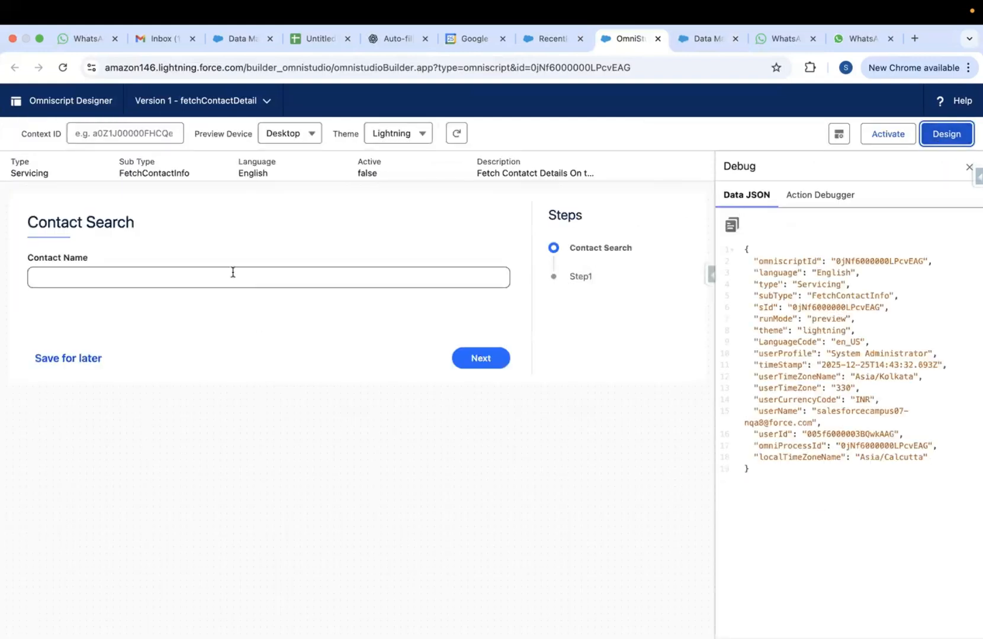
click(232, 273)
Fill Contact Name with the saved contact, advance to Step1, and inspect both Contacts records in Debug Data
text(Name)
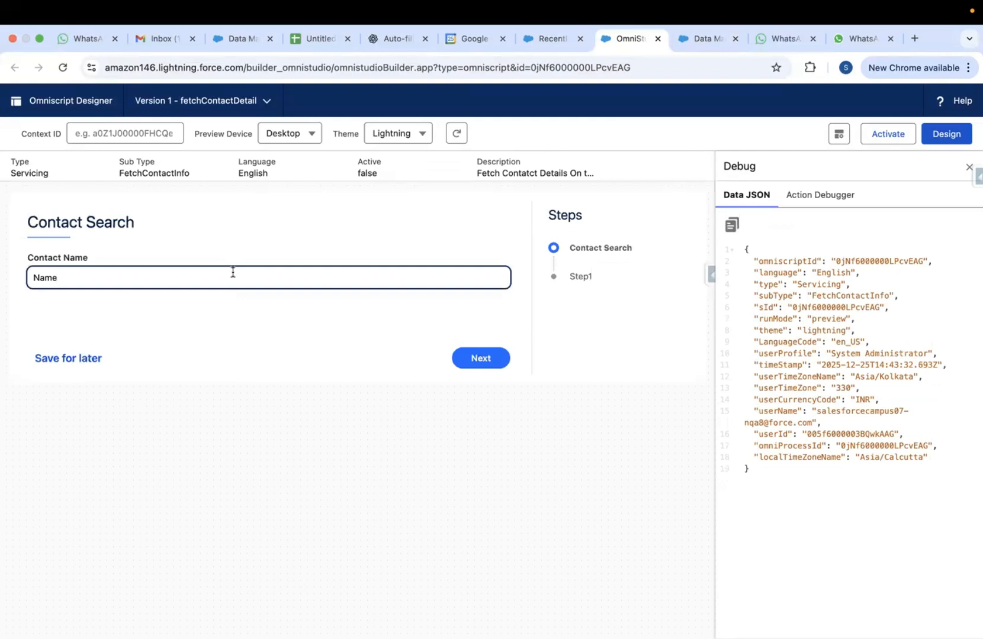
key(BackSpace)
key(BackSpace)
key(BackSpace)
click(232, 273)
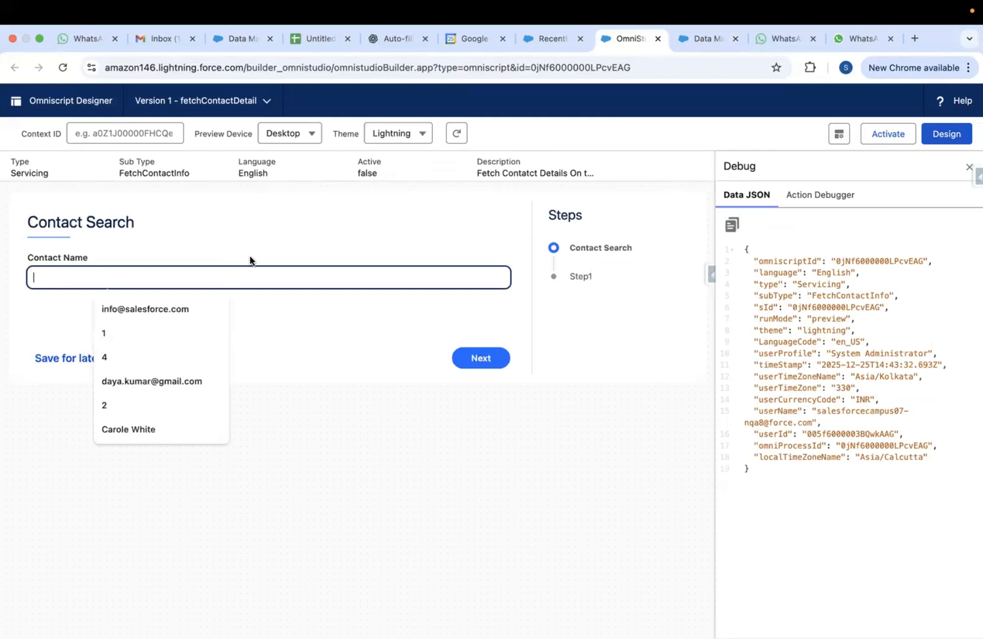
click(127, 431)
click(473, 366)
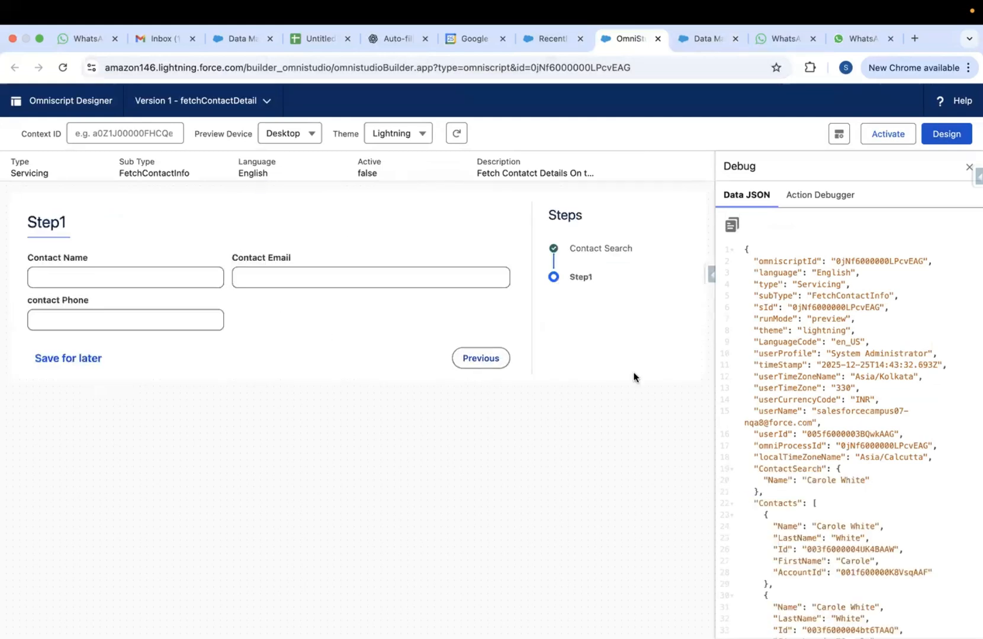
scroll(789, 406, down, 3)
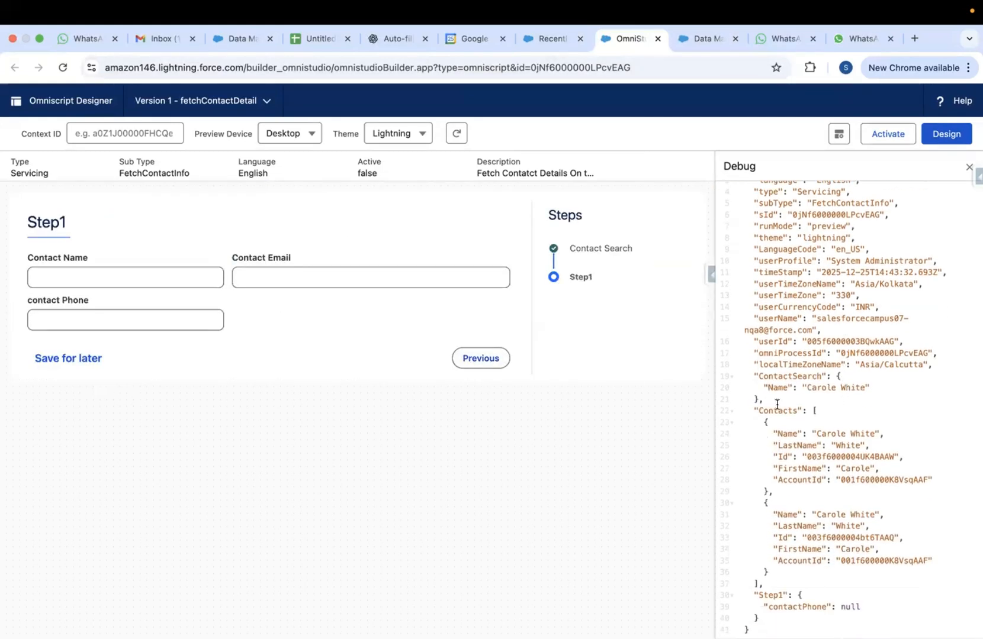
drag(756, 410, 824, 567)
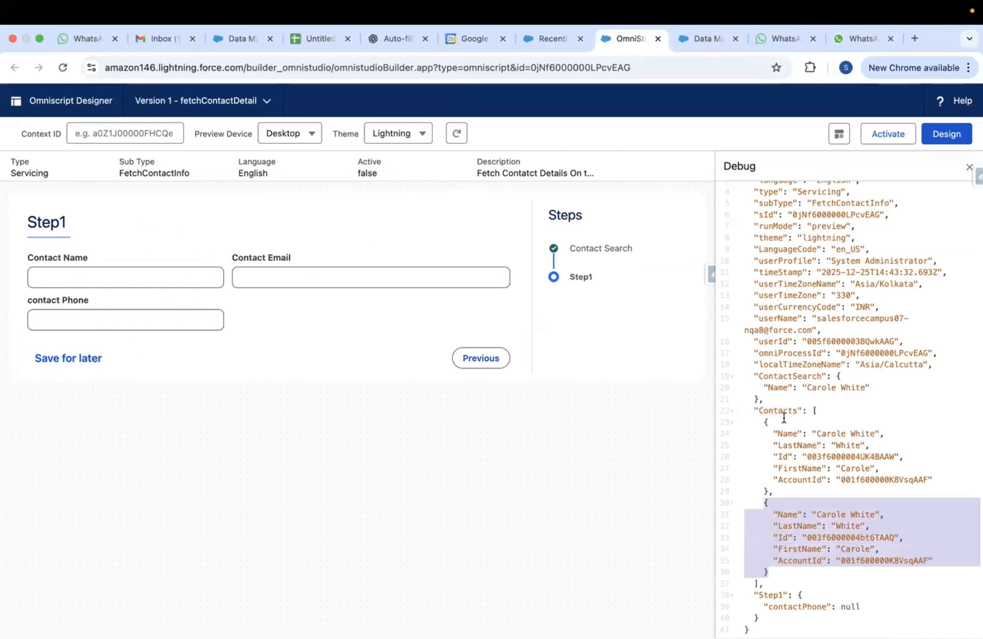
Compare the Data Mapper's Contacts response array against the OmniScript preview's data
click(696, 39)
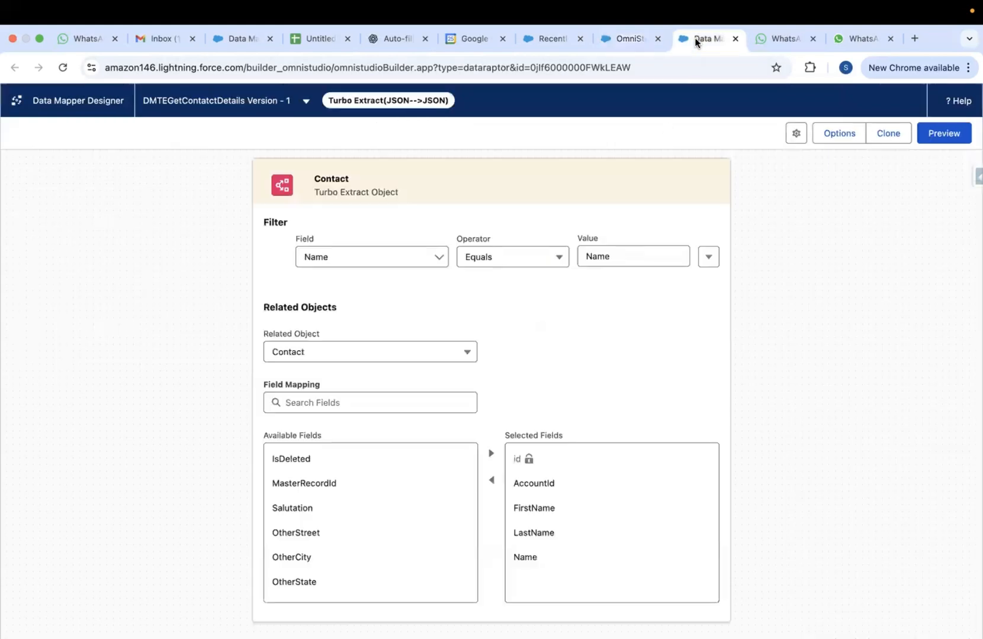
click(944, 133)
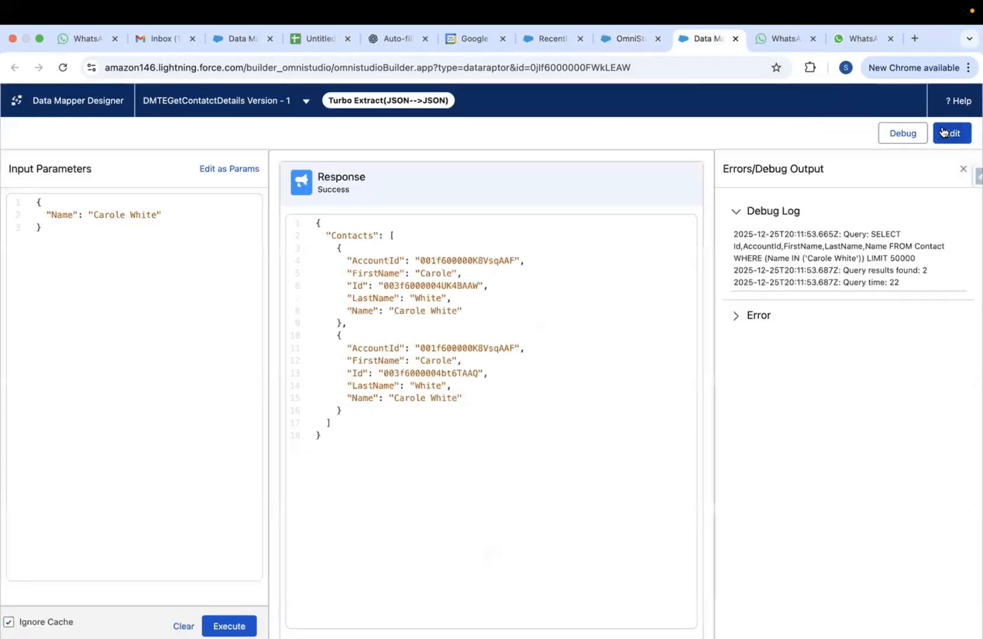
drag(390, 235, 333, 419)
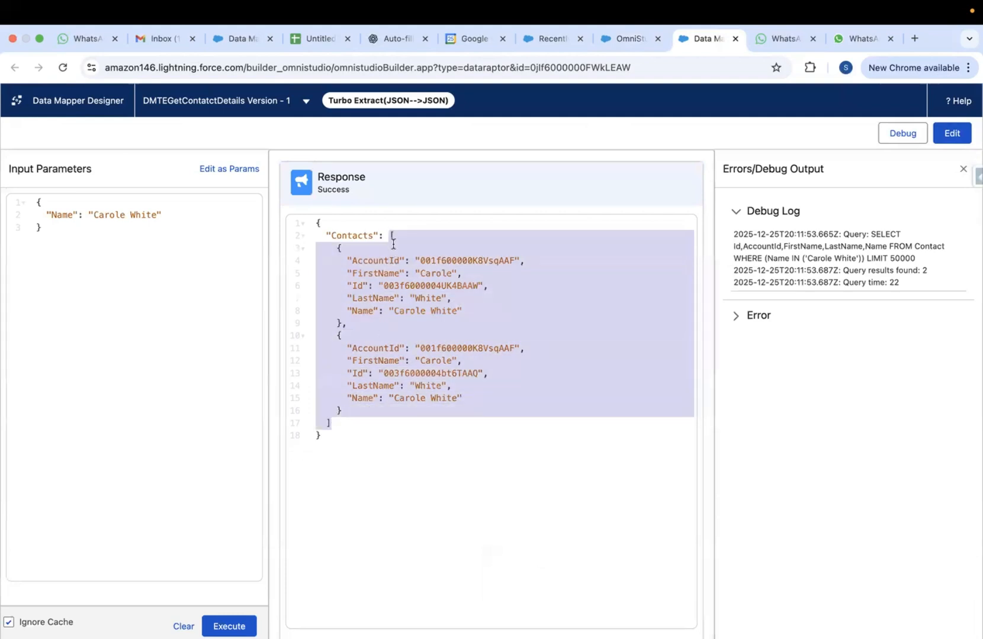
click(395, 232)
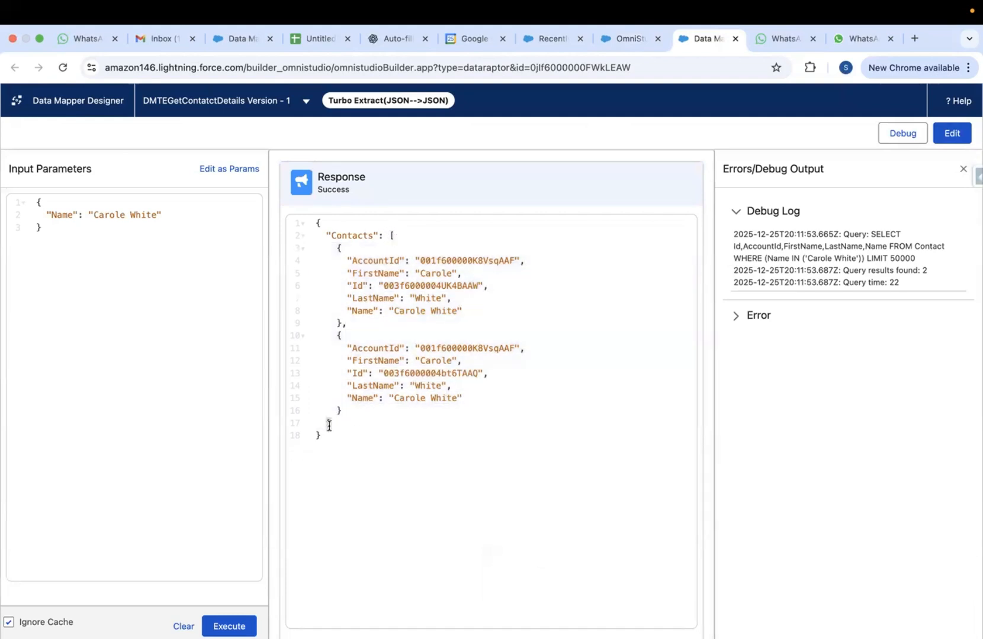
click(624, 38)
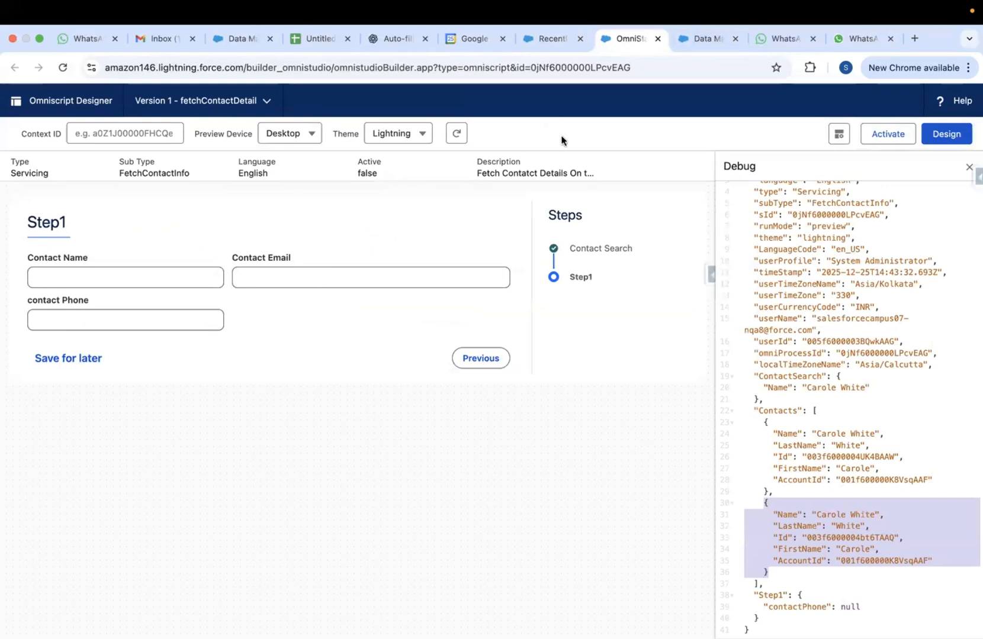
click(704, 45)
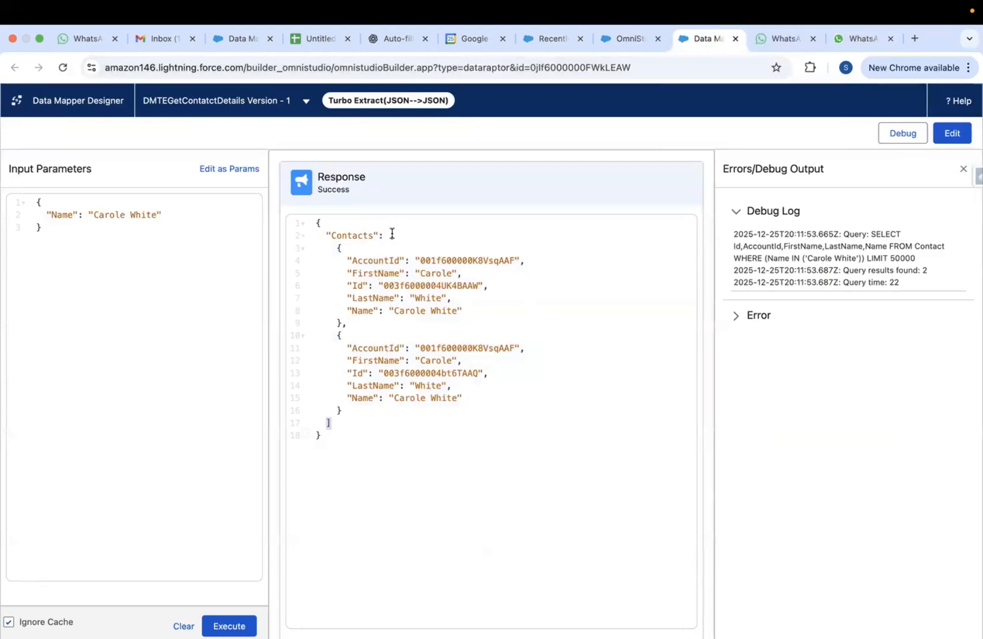
drag(389, 235, 372, 371)
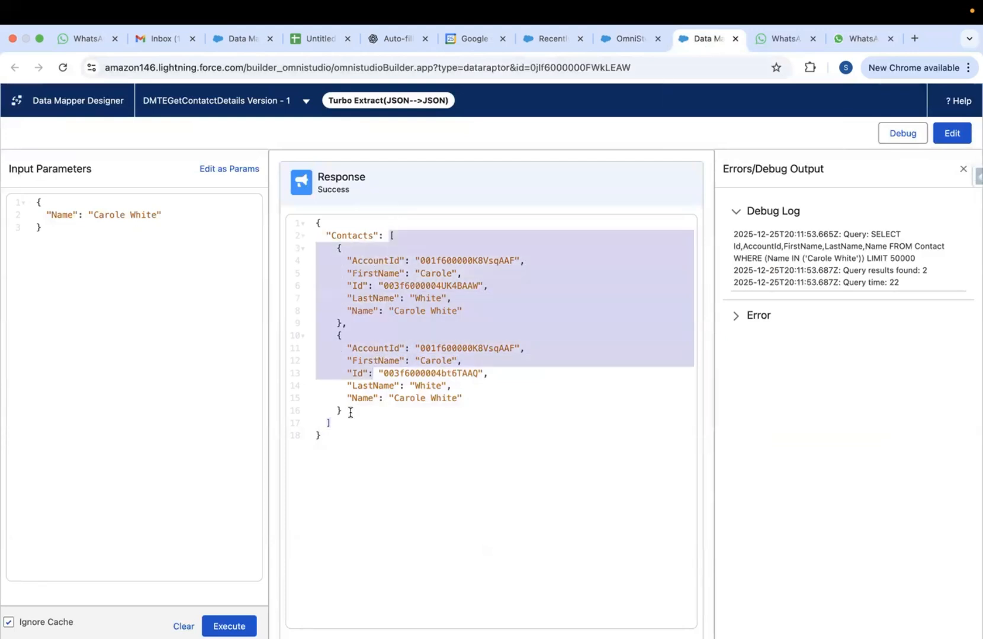
click(392, 233)
double_click(392, 234)
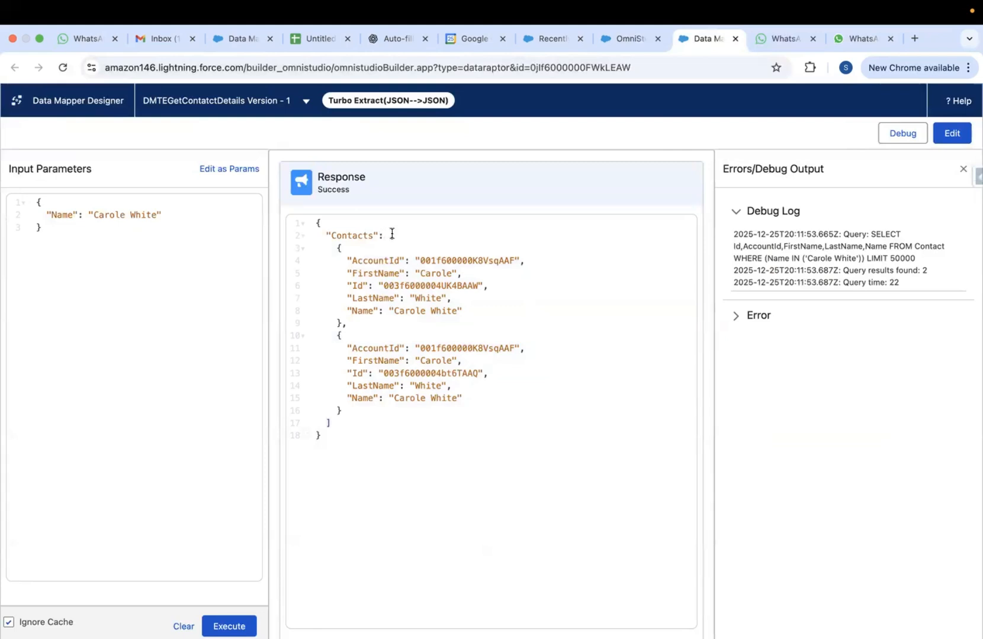
click(383, 236)
Review Step1's field labels in preview, then return to the designer and expand Step1
click(629, 39)
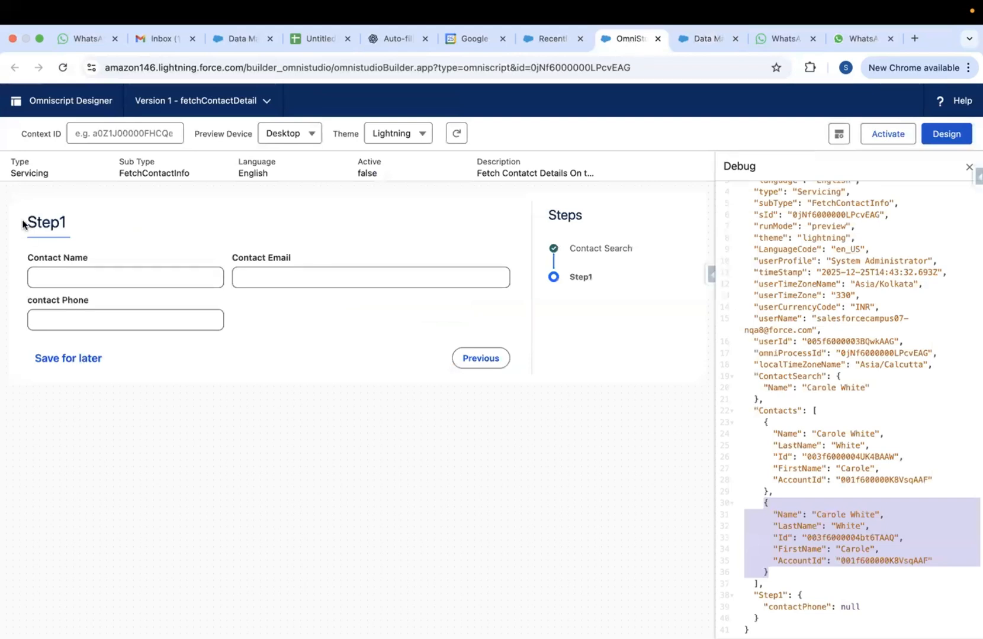
drag(226, 234, 345, 372)
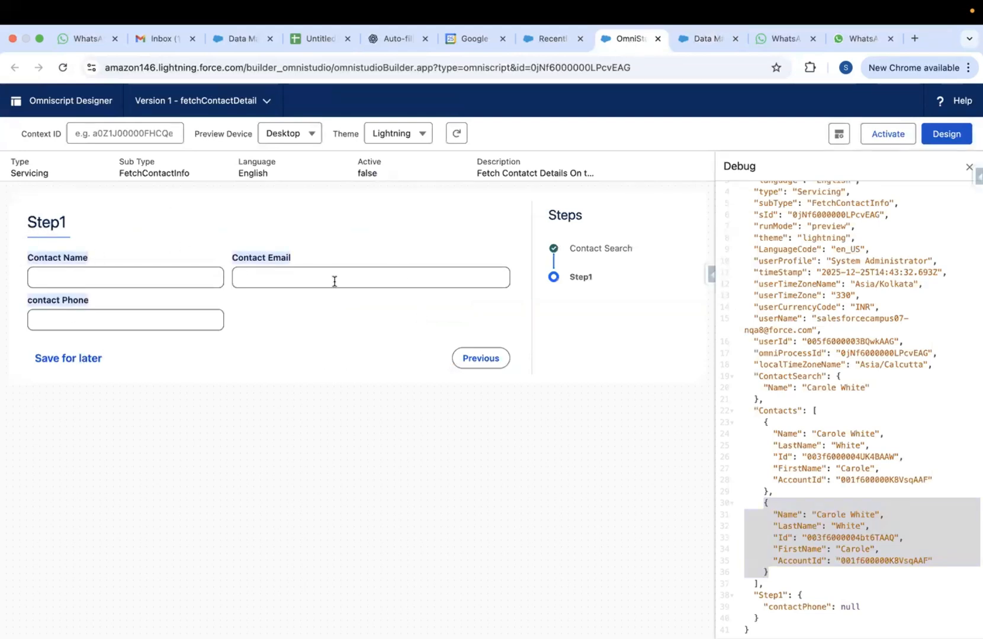
click(947, 140)
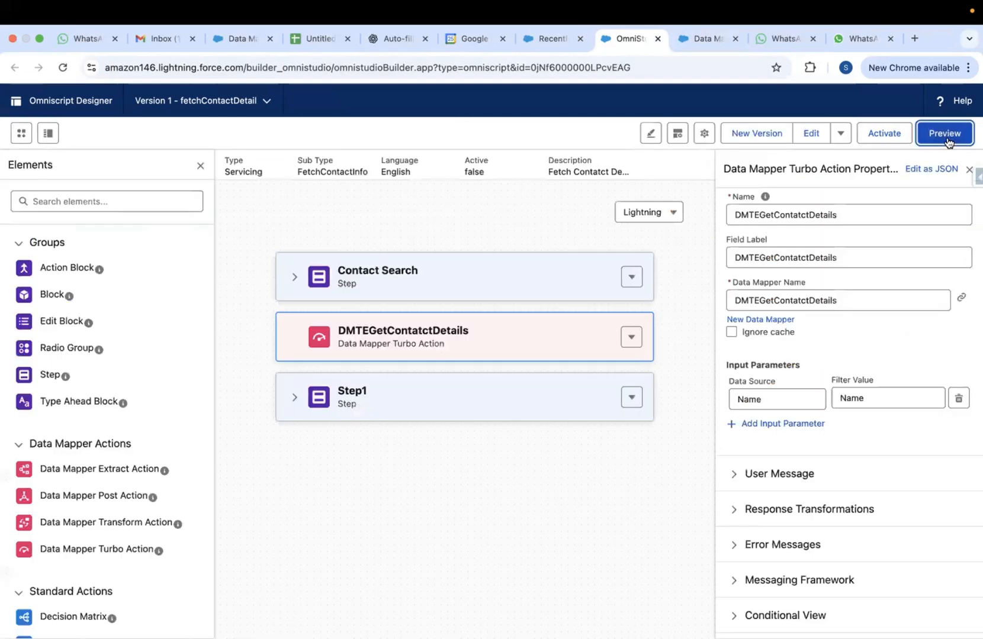
click(293, 397)
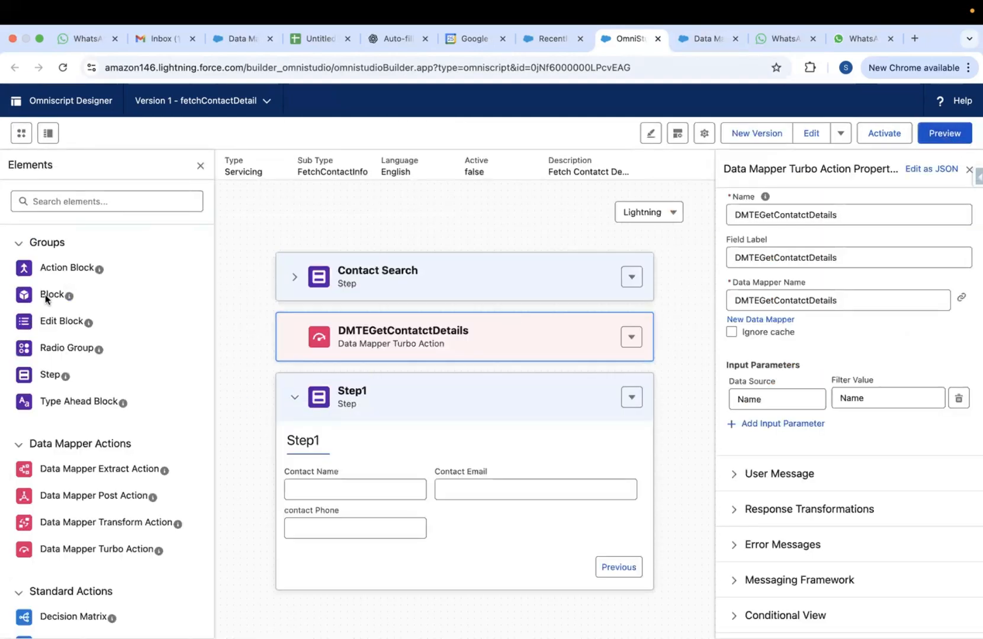
Add a Block to Step1 and widen Block1 to span the full step
mouse_move(68, 298)
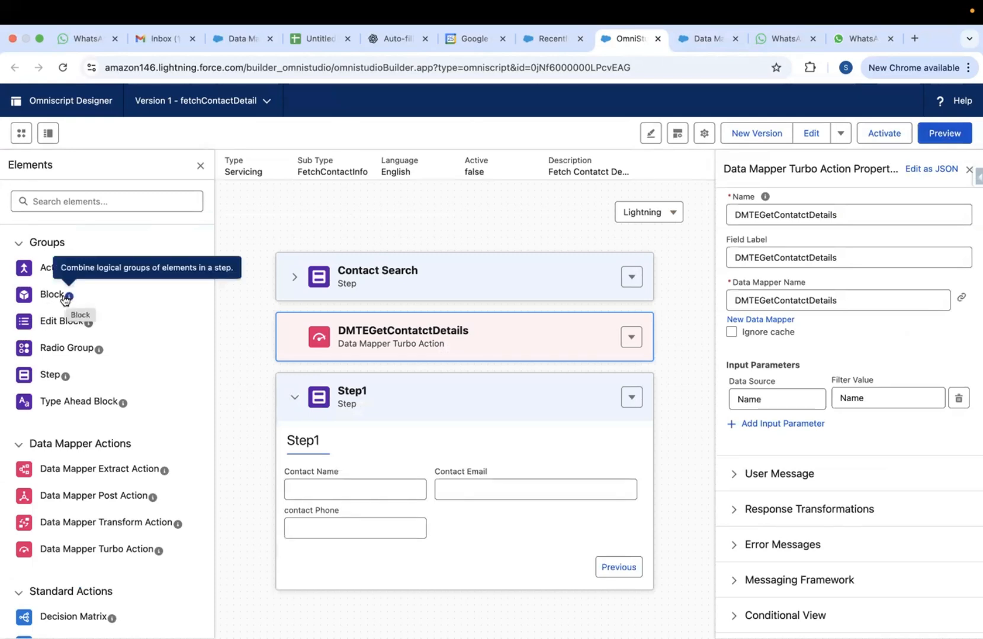
mouse_move(46, 294)
mouse_down()
mouse_move(231, 372)
mouse_move(313, 451)
mouse_move(298, 452)
mouse_move(302, 466)
mouse_up()
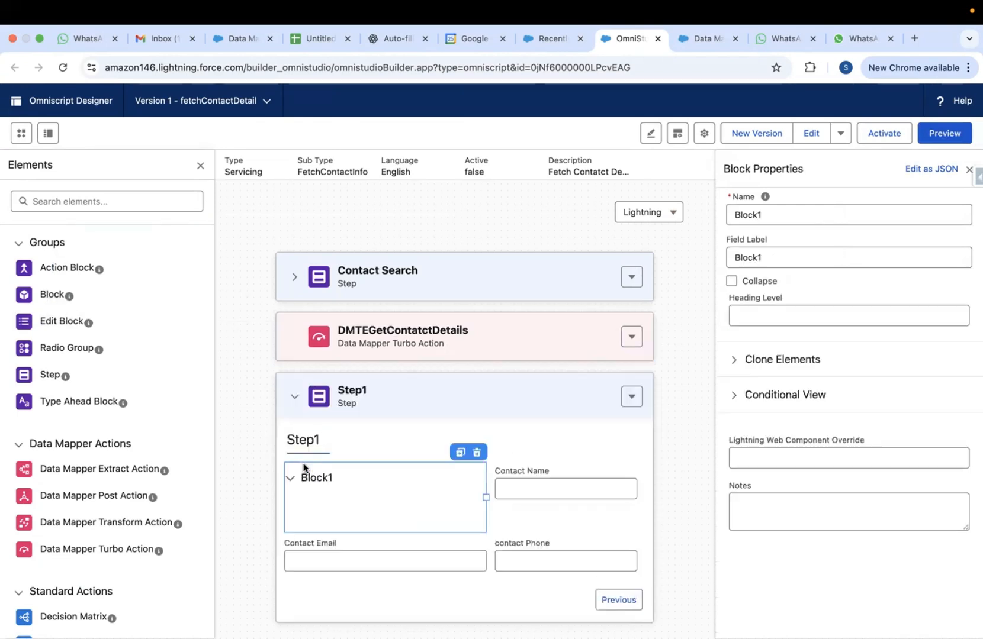
mouse_move(548, 485)
mouse_down()
mouse_move(539, 477)
mouse_move(365, 503)
mouse_move(310, 488)
mouse_move(468, 497)
mouse_up()
drag(335, 485, 510, 501)
click(499, 500)
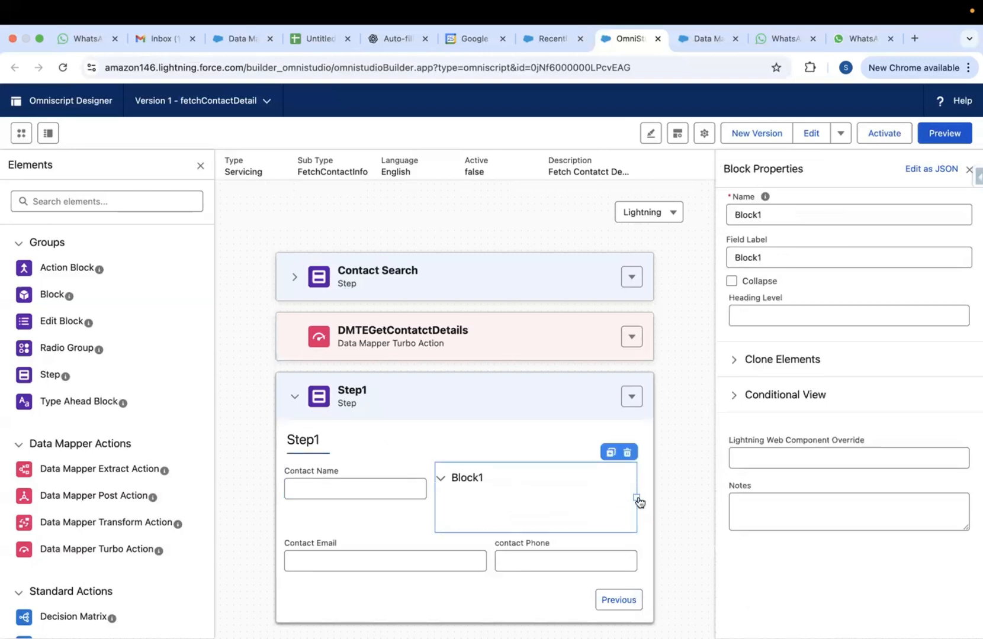
drag(634, 497, 669, 494)
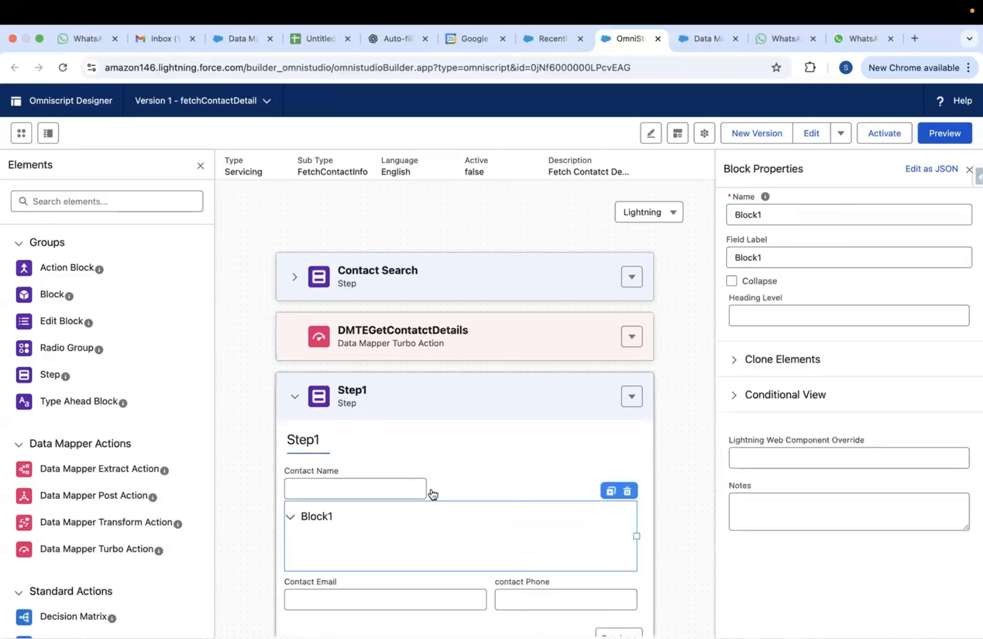
click(388, 486)
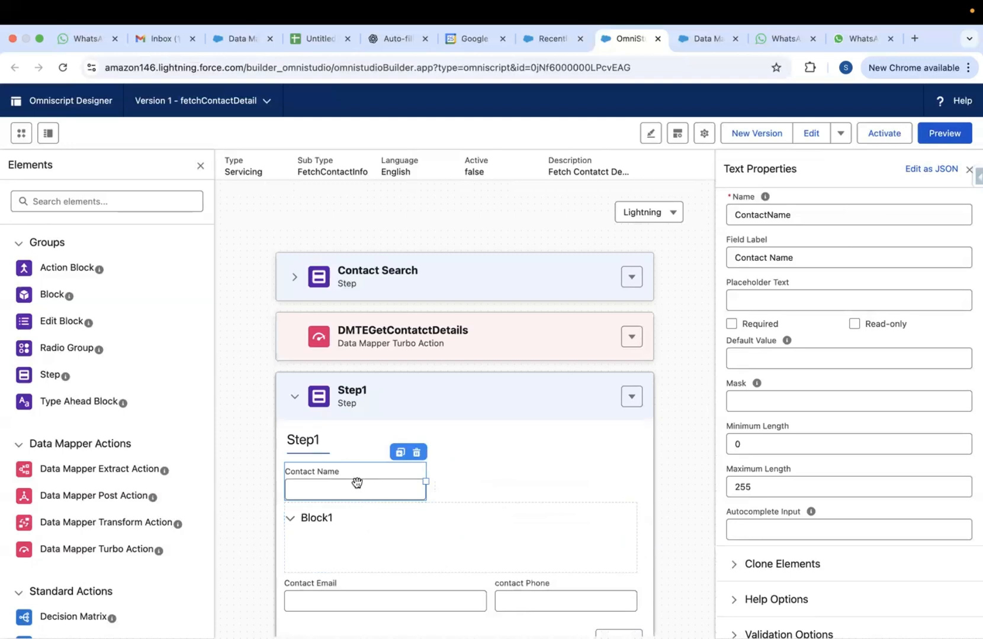
drag(357, 482, 286, 536)
Move Contact Email, contact Phone and Contact Name into Block1, with Contact Name first
scroll(406, 514, down, 3)
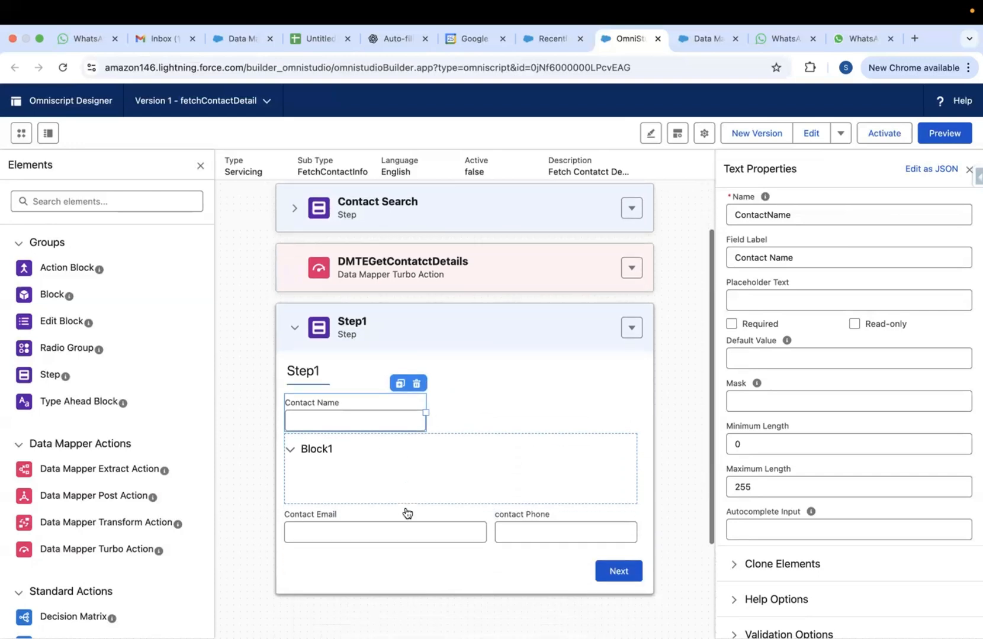
click(372, 491)
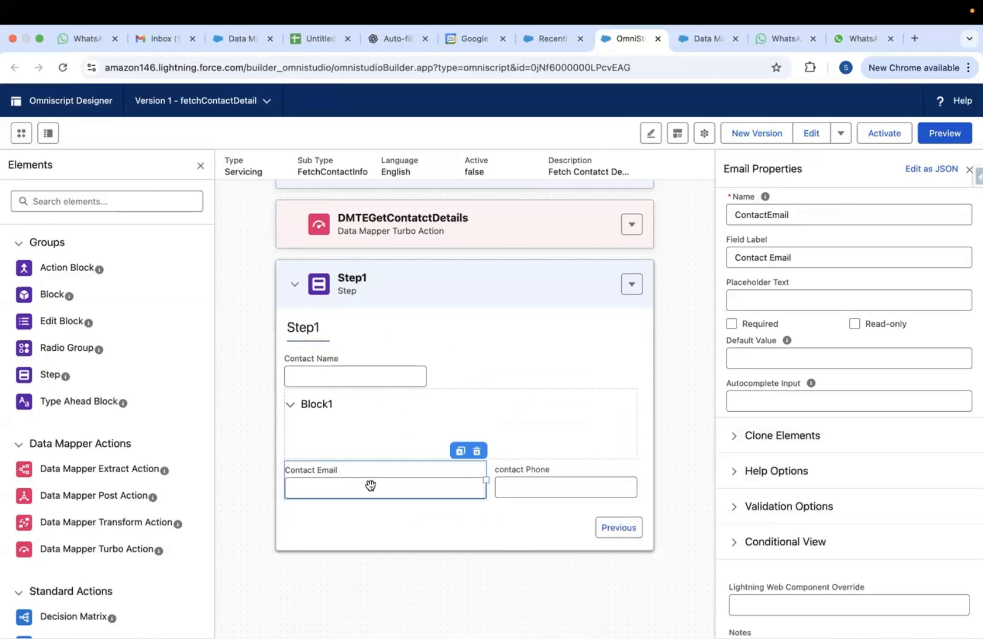
drag(374, 491, 342, 438)
click(340, 499)
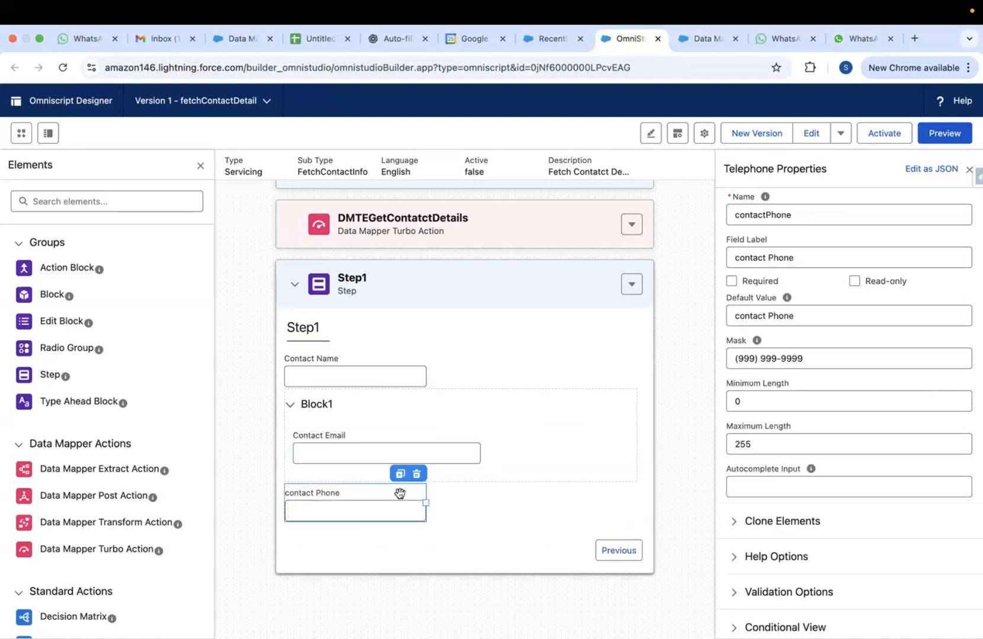
drag(379, 509, 495, 452)
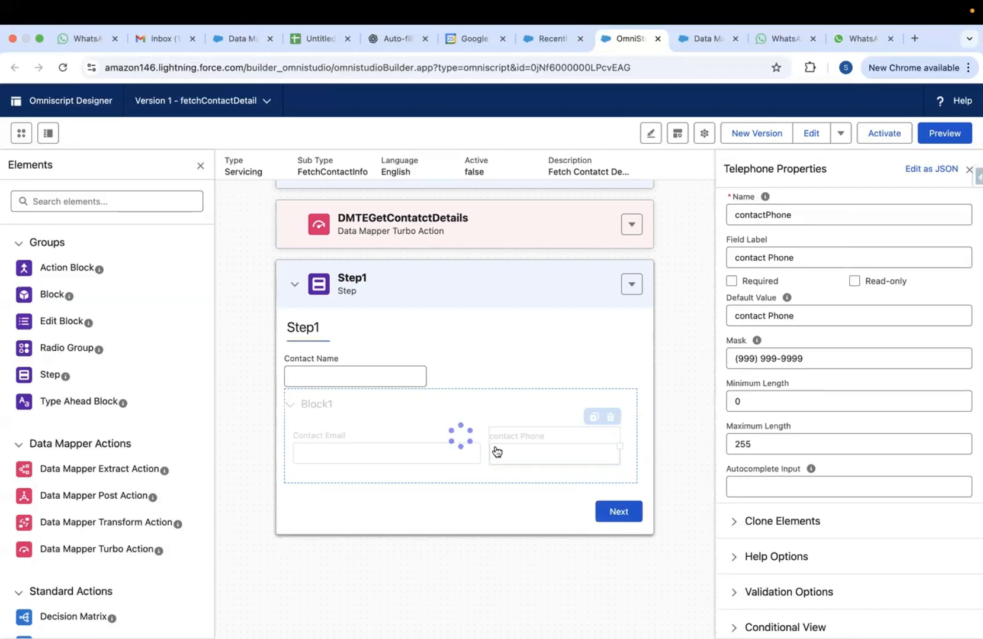
click(397, 367)
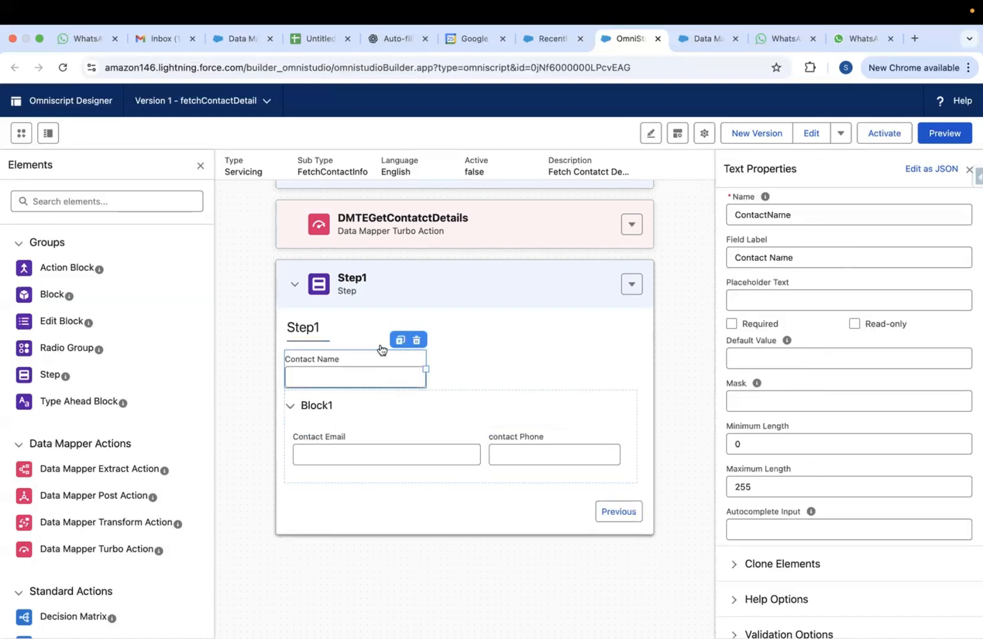
drag(356, 372, 372, 456)
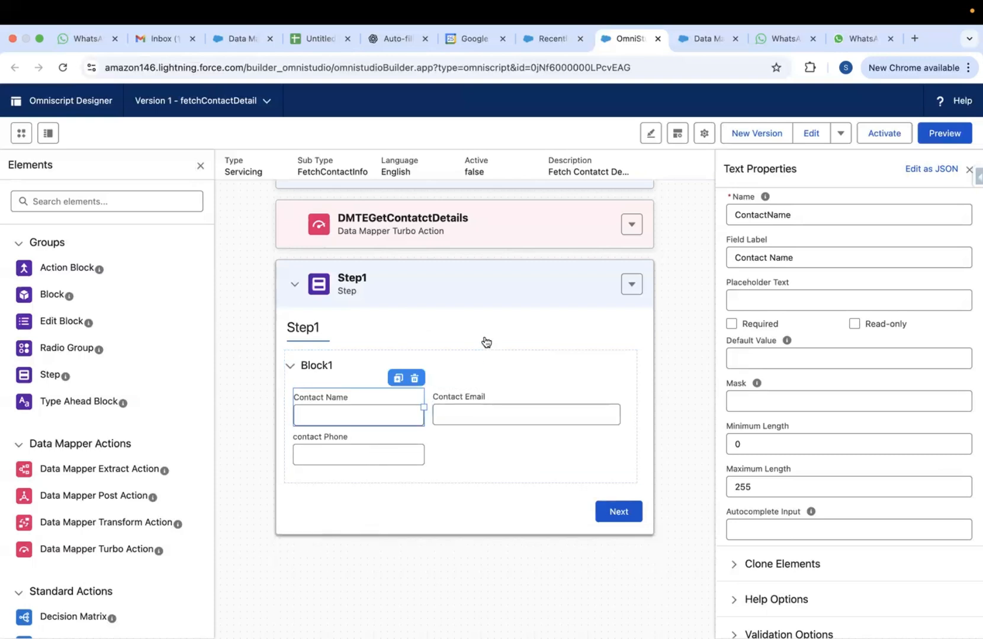
click(370, 358)
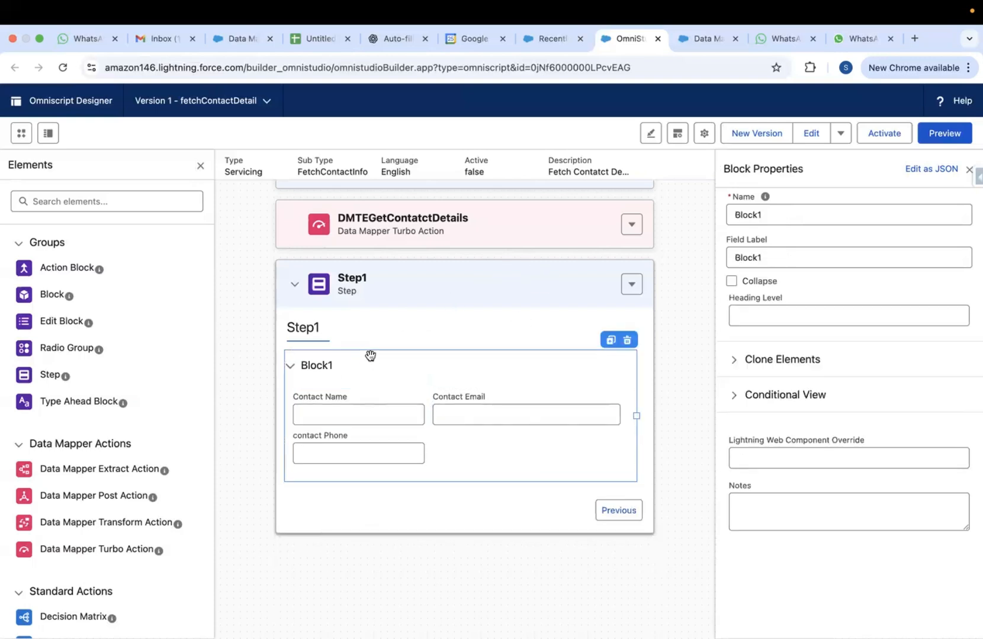
Rename the block to Contacts, matching the Data Mapper's Contacts key, with label Contacts Info
click(709, 38)
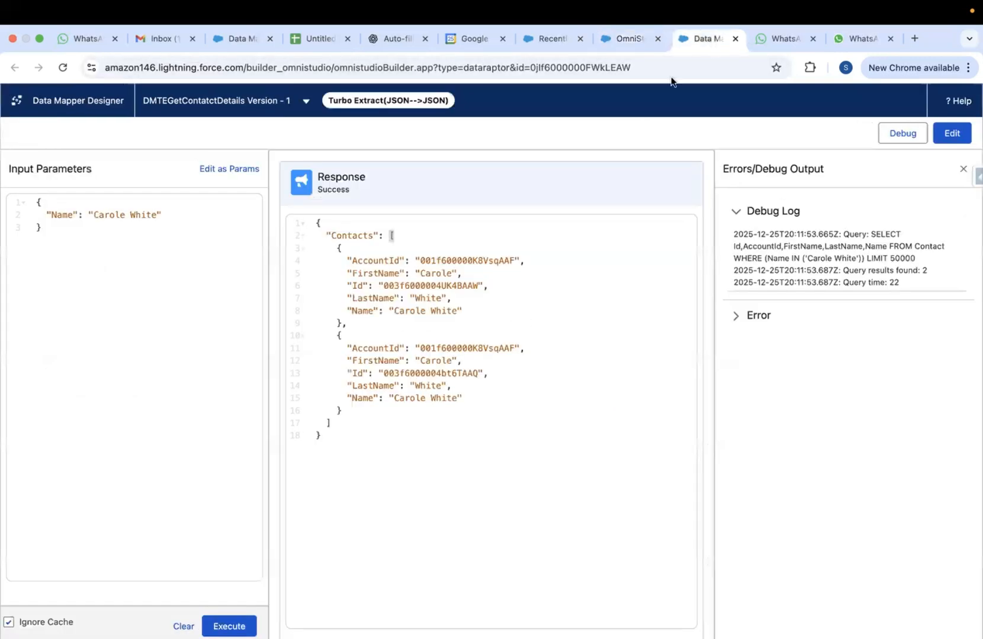
double_click(360, 235)
click(628, 38)
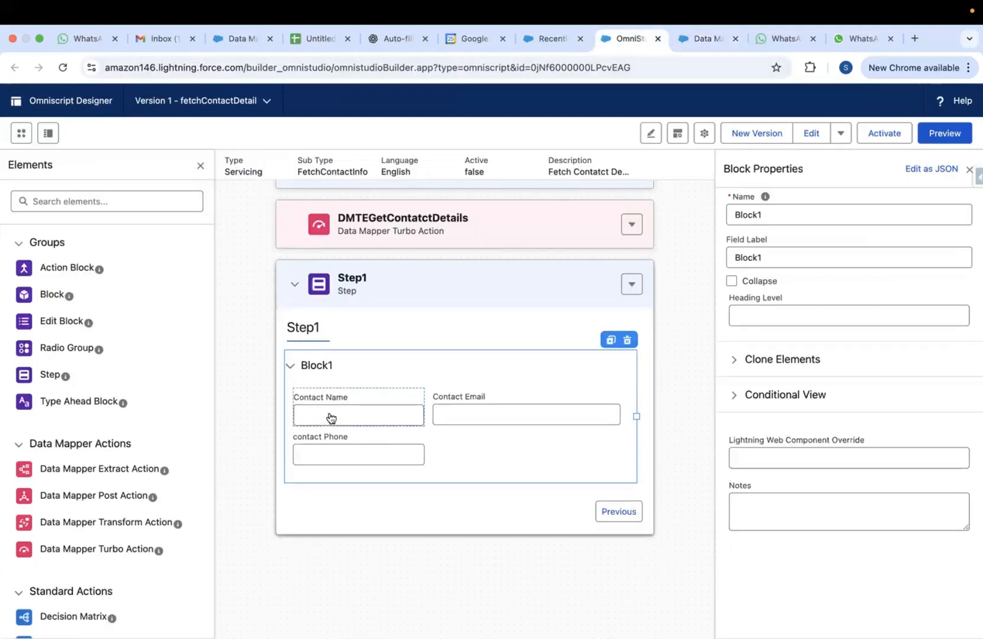
click(757, 212)
double_click(757, 212)
text(Contacts)
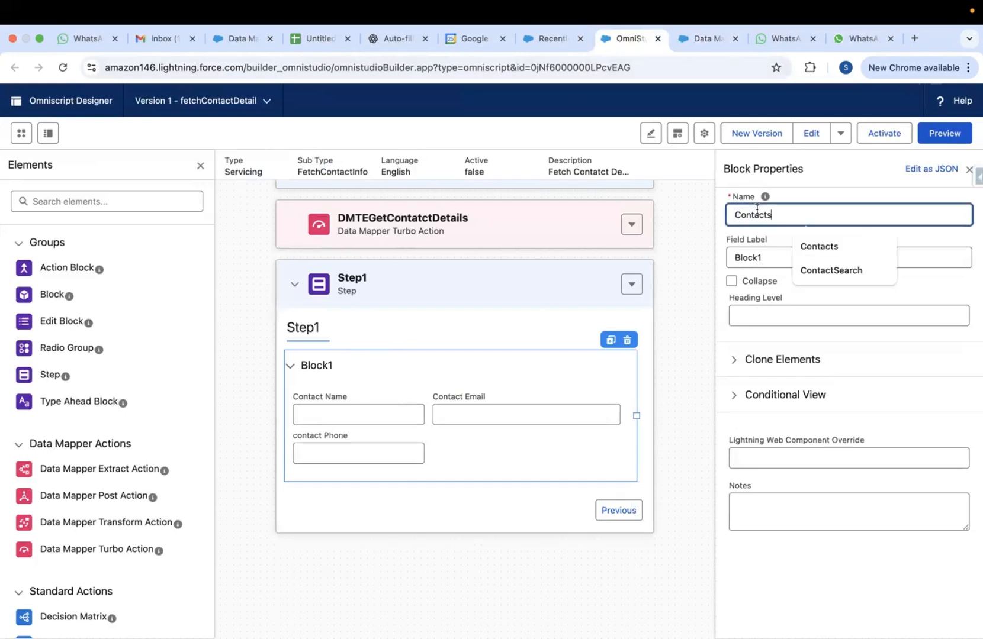
double_click(755, 255)
text(Contacts)
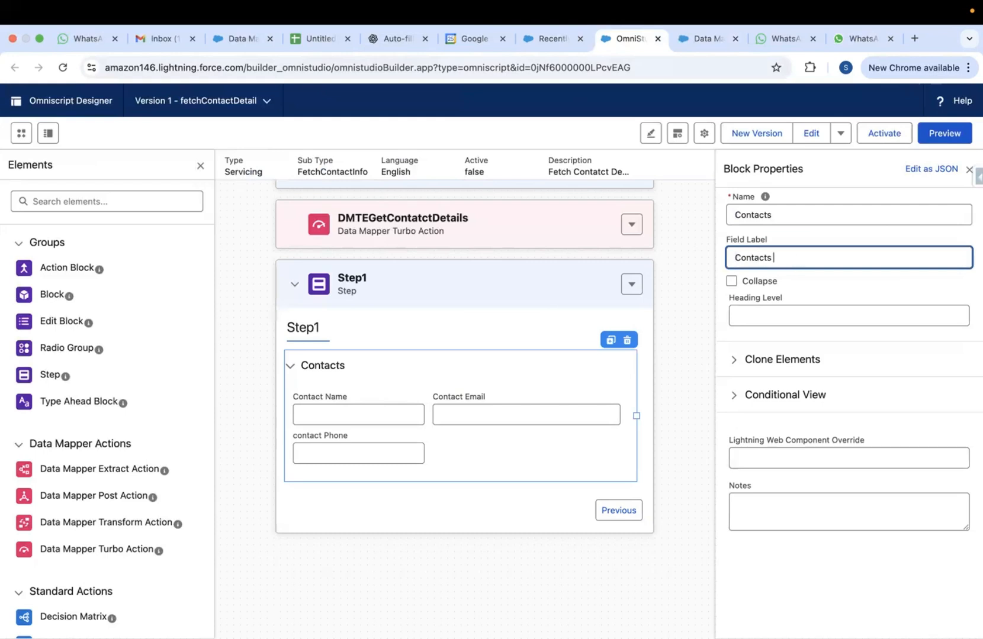
text( Info)
Cross-check the Contacts block name and Contact Name field against the Data Mapper's Contacts and Name keys
double_click(754, 214)
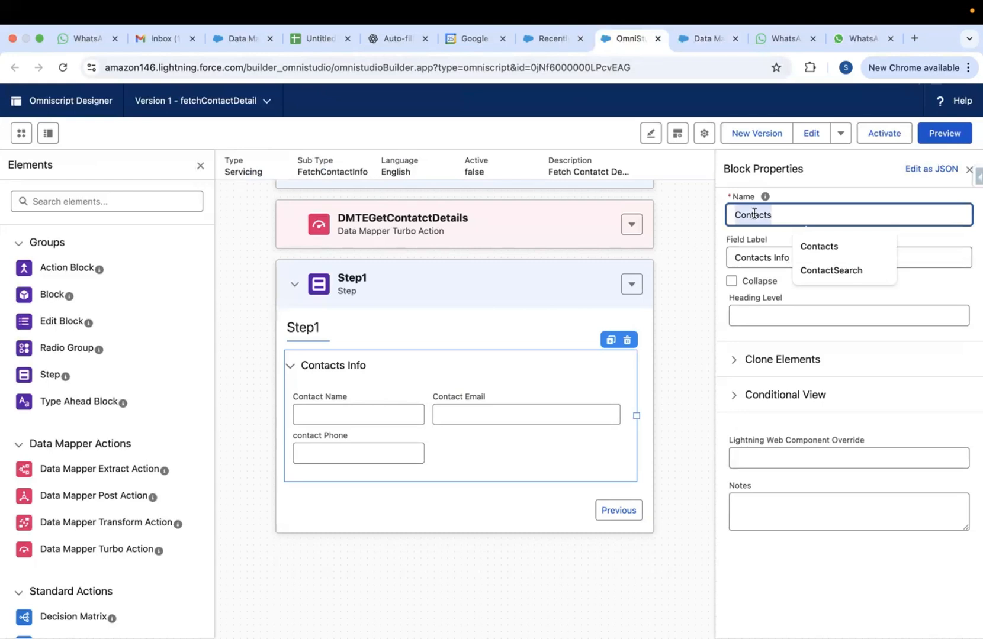
click(703, 40)
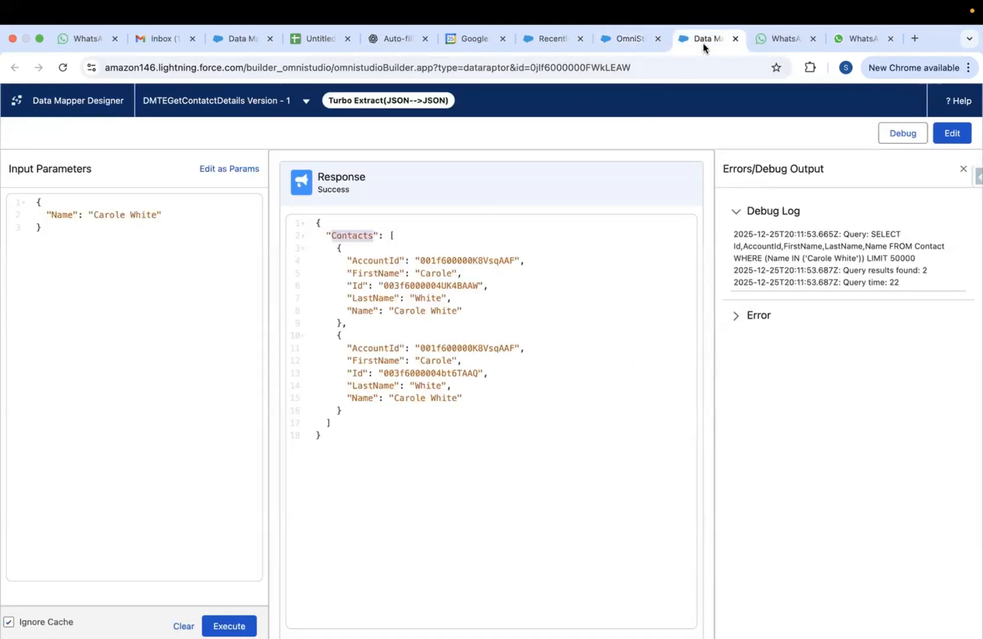
double_click(366, 237)
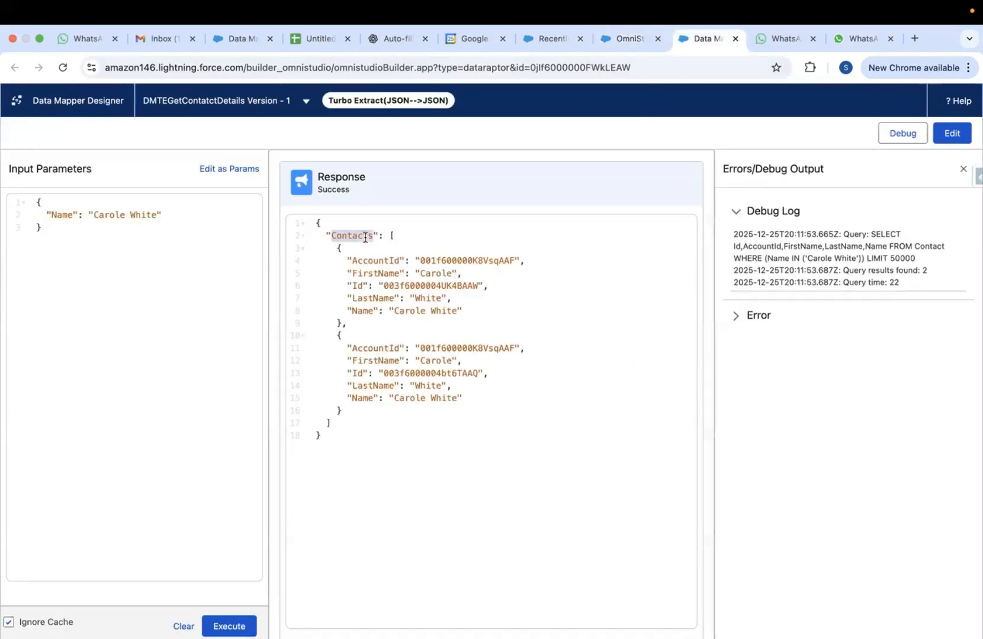
click(630, 41)
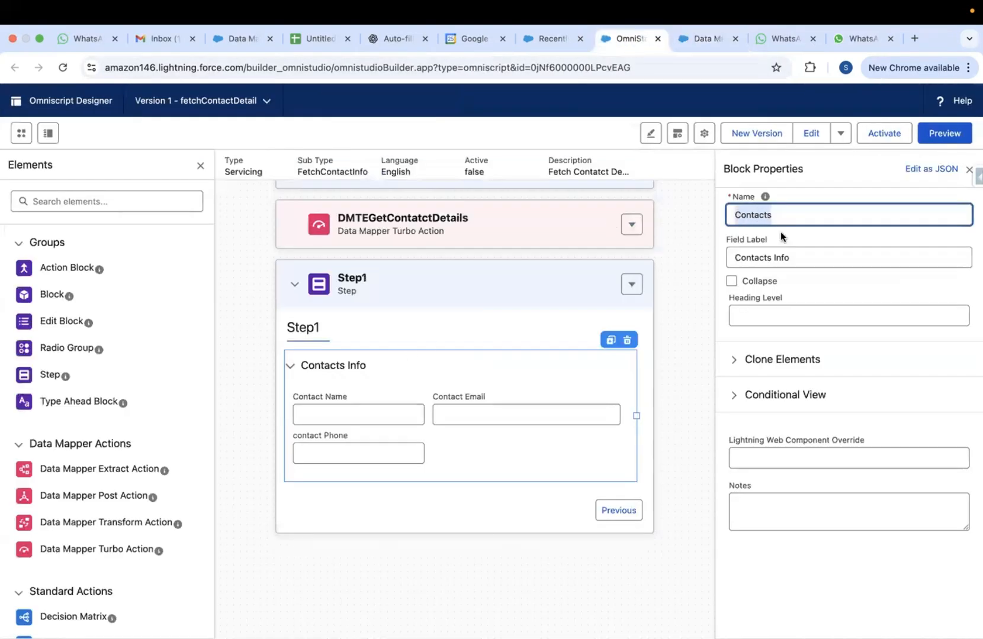
click(755, 217)
double_click(756, 219)
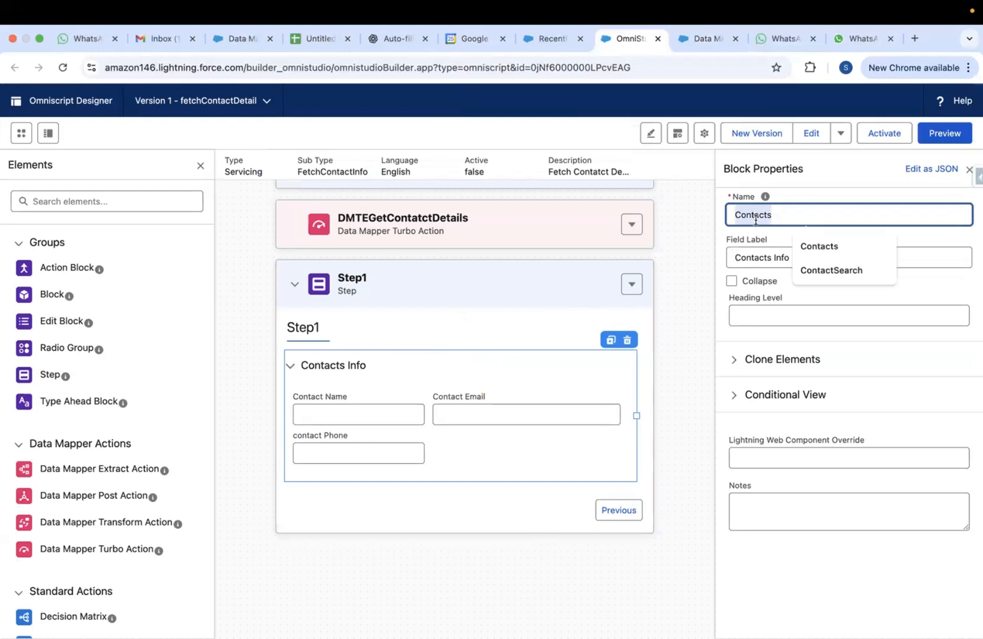
click(351, 410)
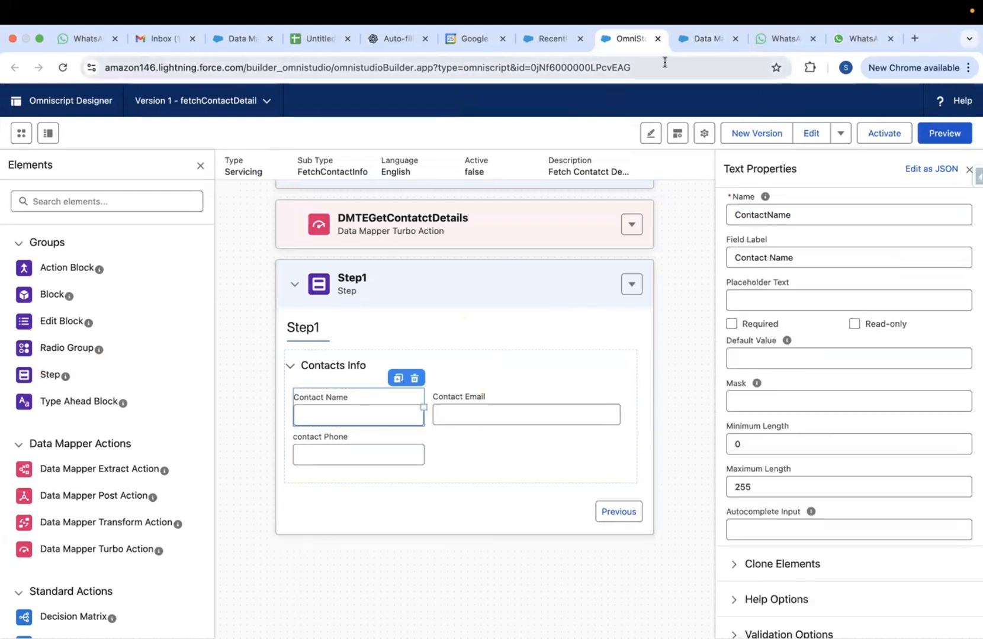
click(695, 48)
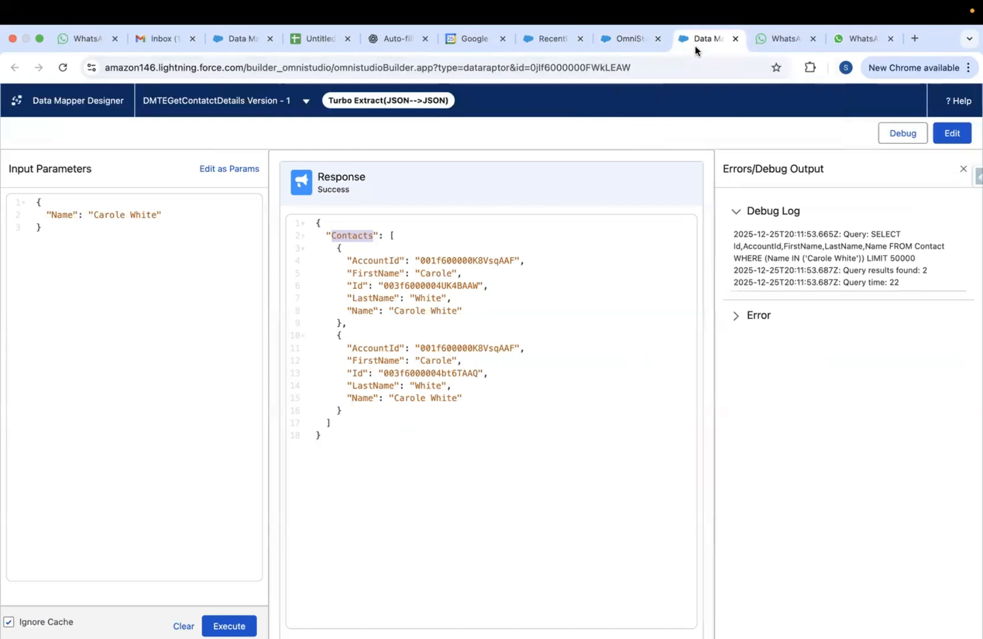
double_click(362, 398)
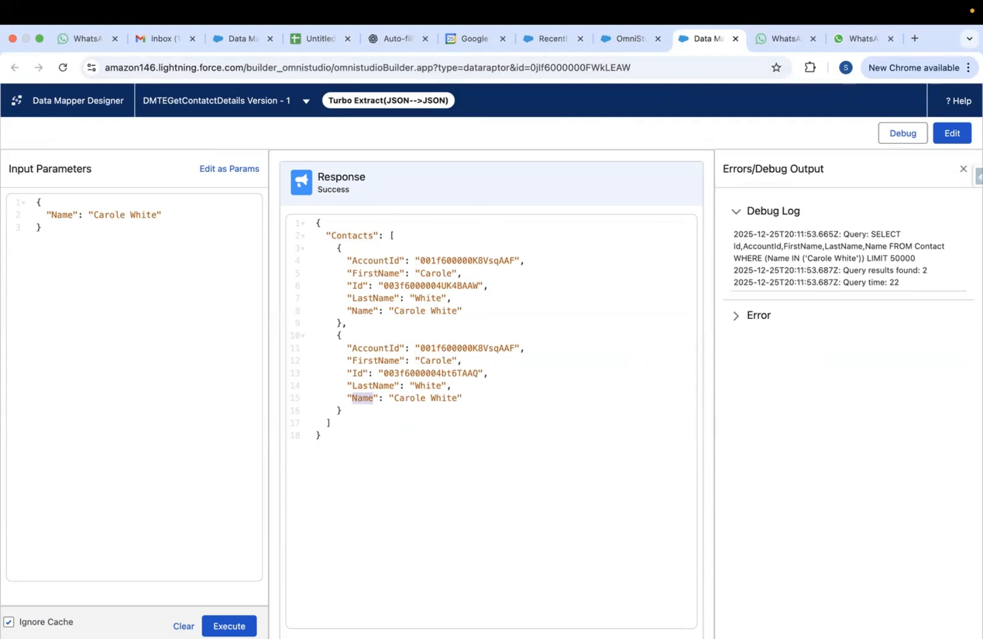
Remove Name from the Data Mapper's selected extract fields
click(948, 132)
click(539, 558)
click(491, 480)
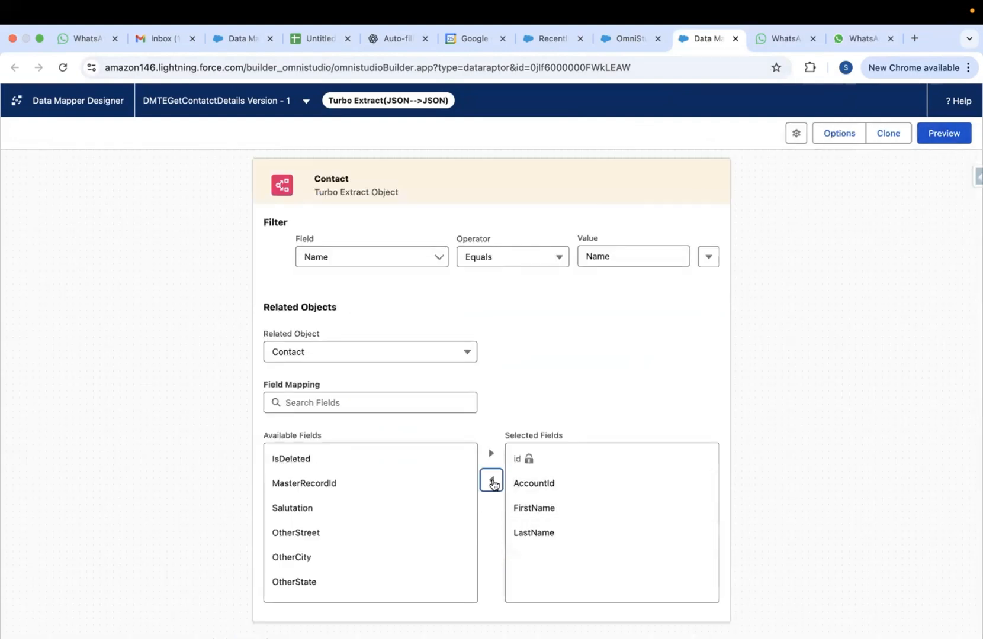
Add Phone to the selected fields, preview the output, and return to fetchContactDetail
scroll(314, 536, down, 3)
scroll(314, 536, up, 3)
scroll(314, 536, down, 7)
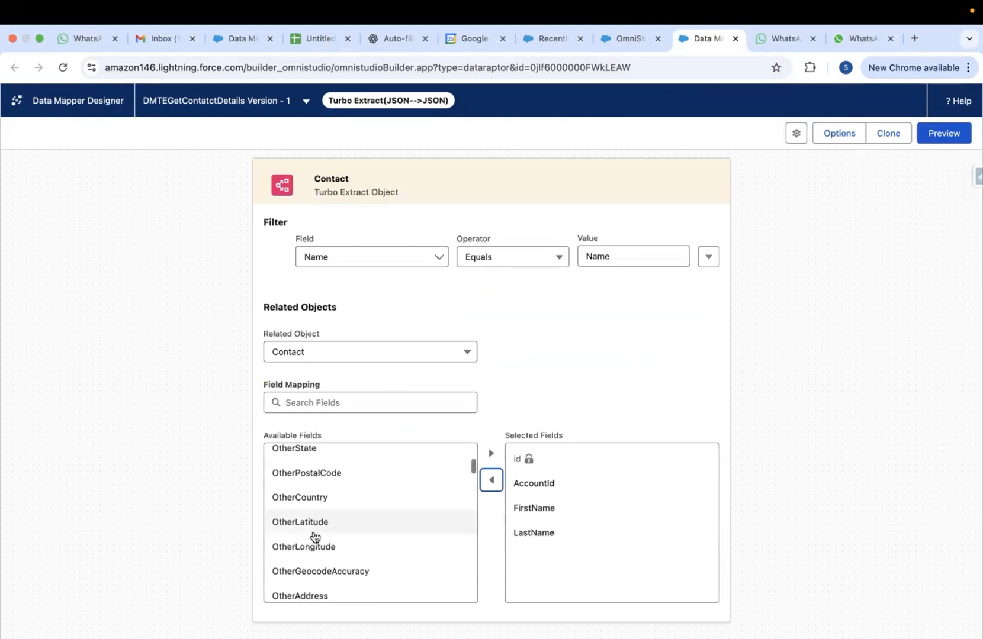
scroll(314, 536, down, 5)
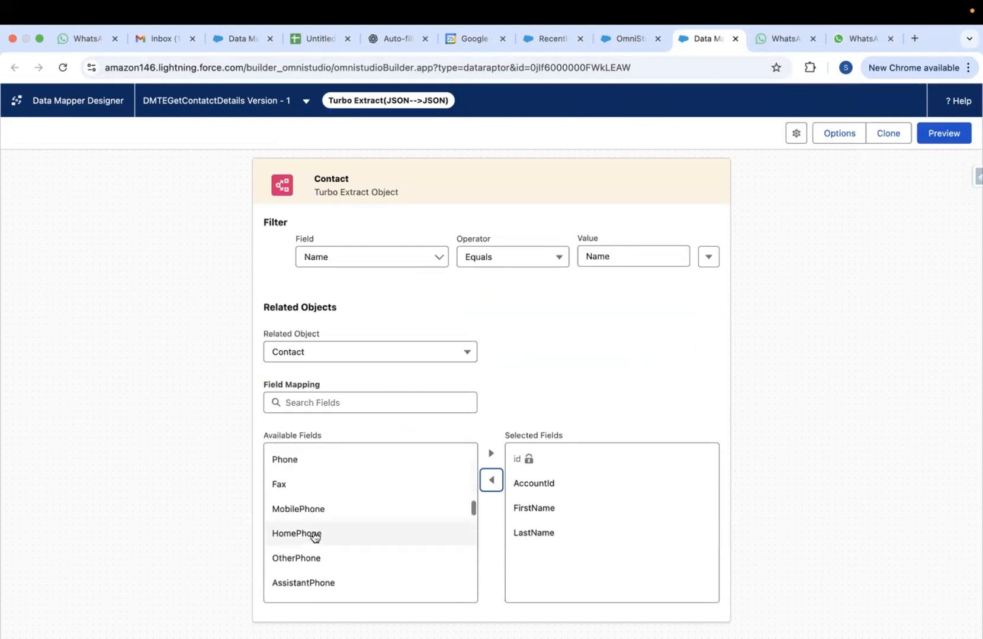
scroll(314, 536, up, 2)
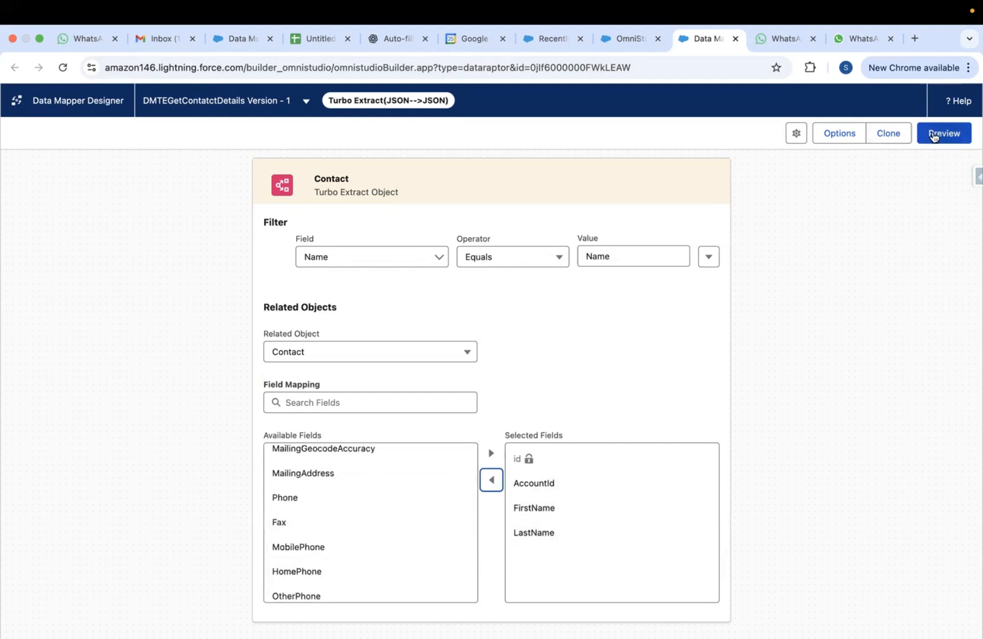
click(296, 503)
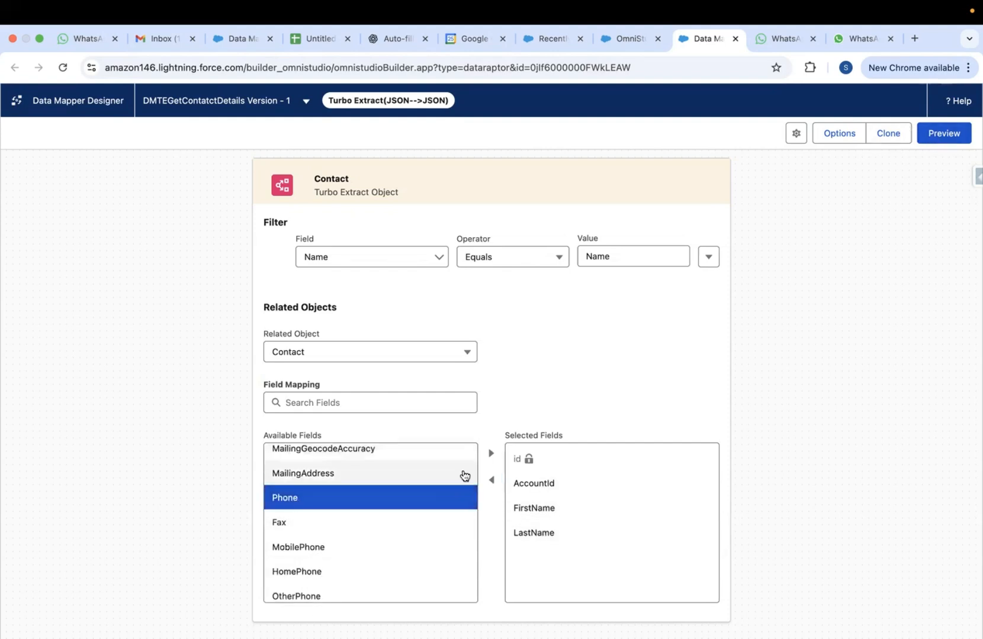
click(491, 456)
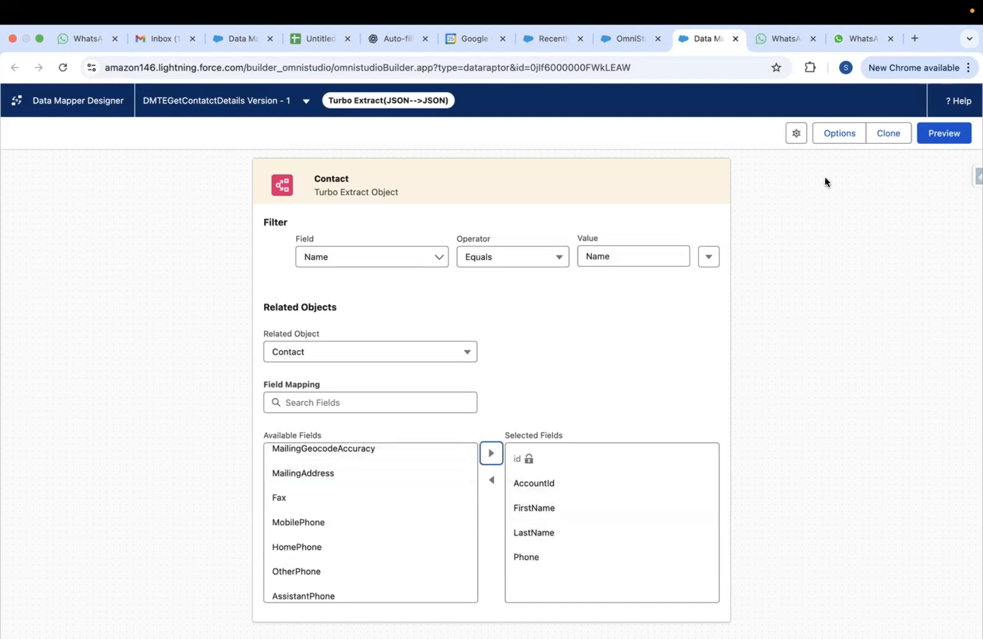
click(949, 134)
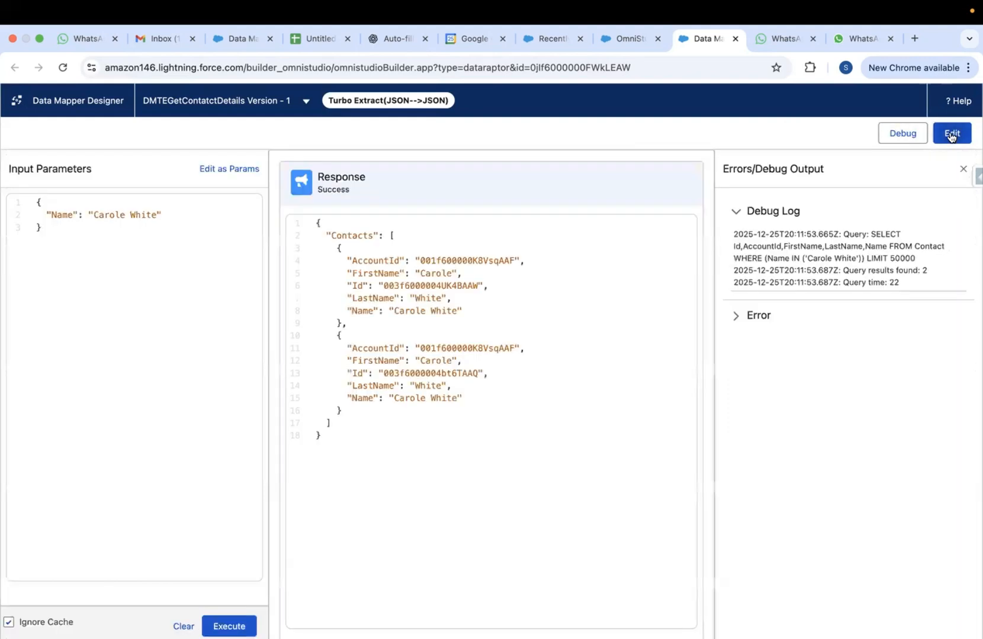
click(628, 38)
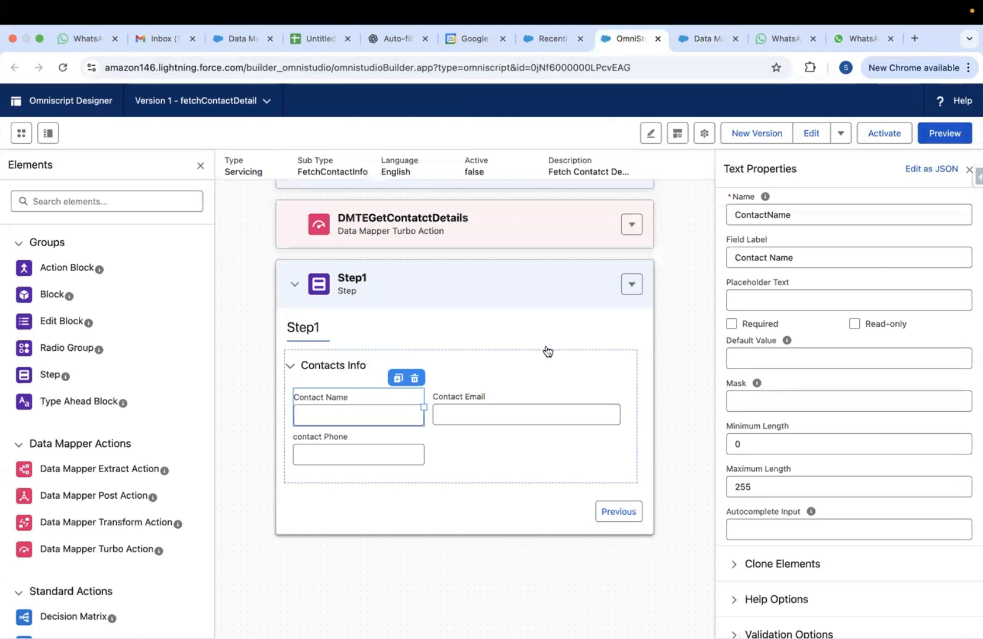
Rename the contact field to FirstName, label it Contact First Name, and preview the OmniScript
click(768, 213)
key(BackSpace)
key(BackSpace)
key(BackSpace)
key(BackSpace)
key(BackSpace)
key(BackSpace)
key(BackSpace)
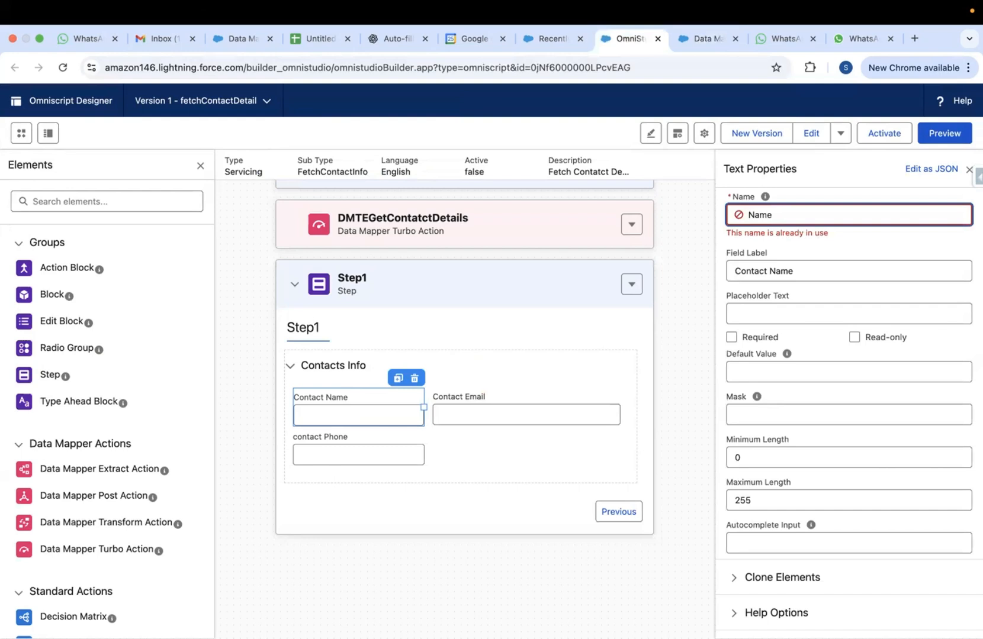
text(First)
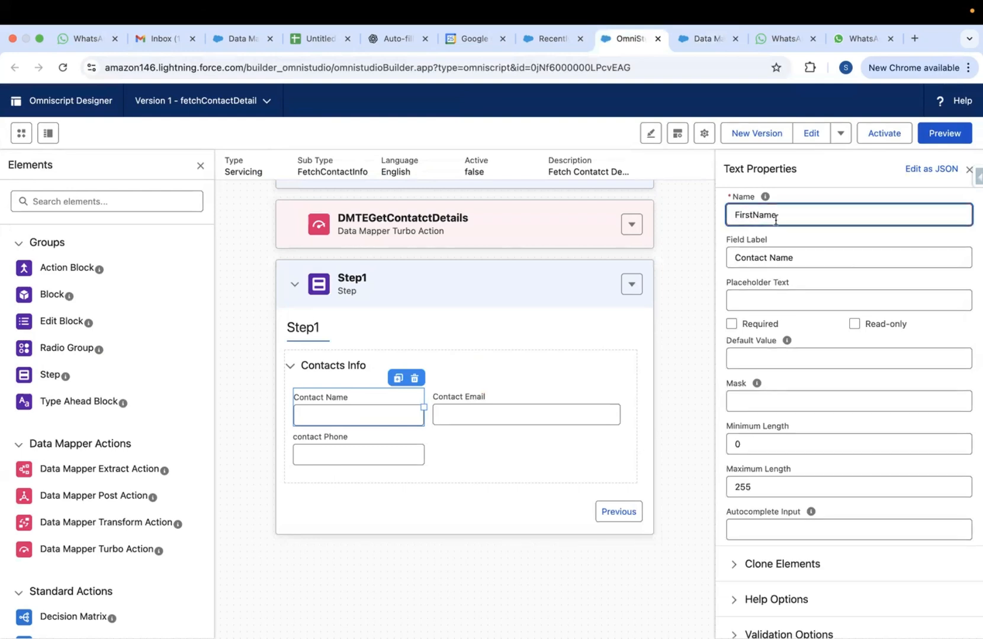
click(770, 257)
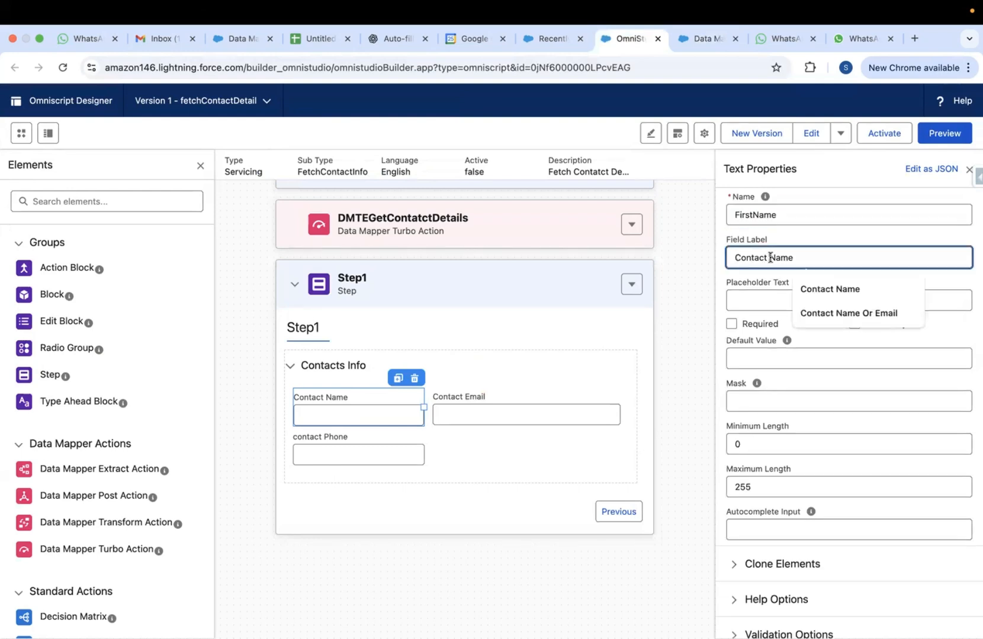
text(First)
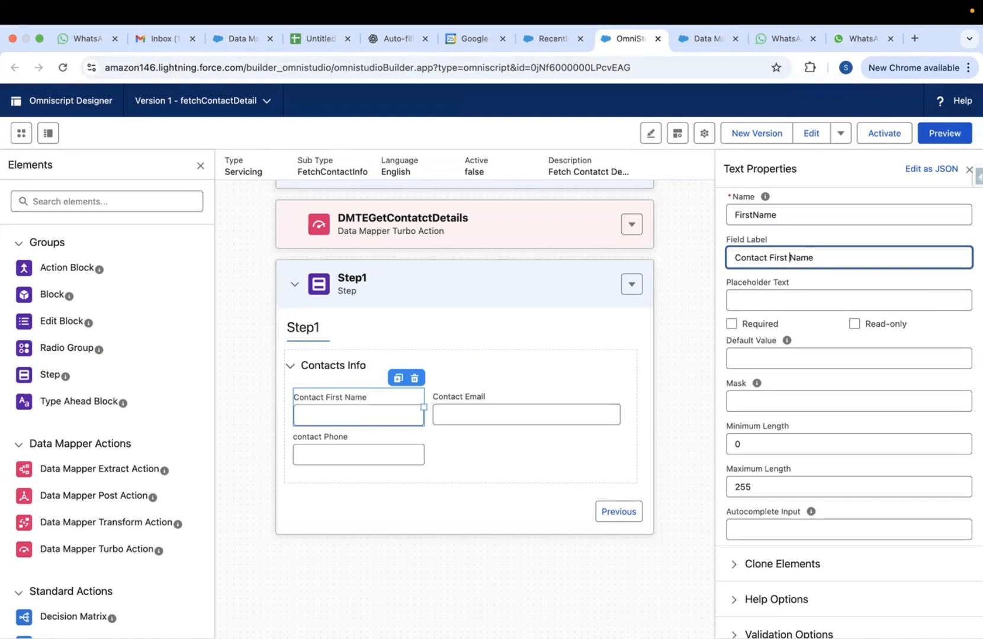
click(669, 266)
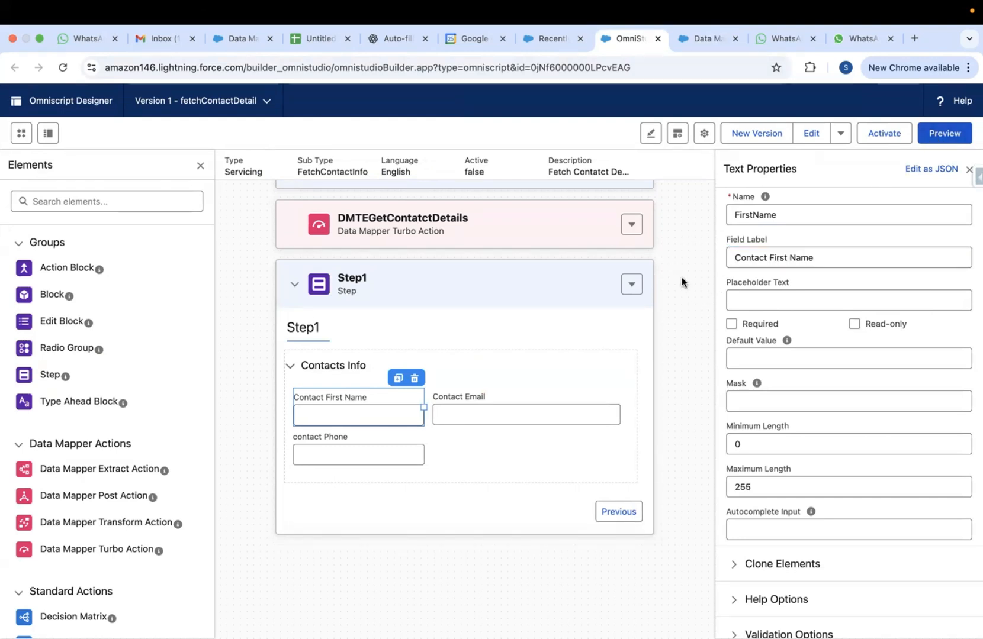
click(943, 132)
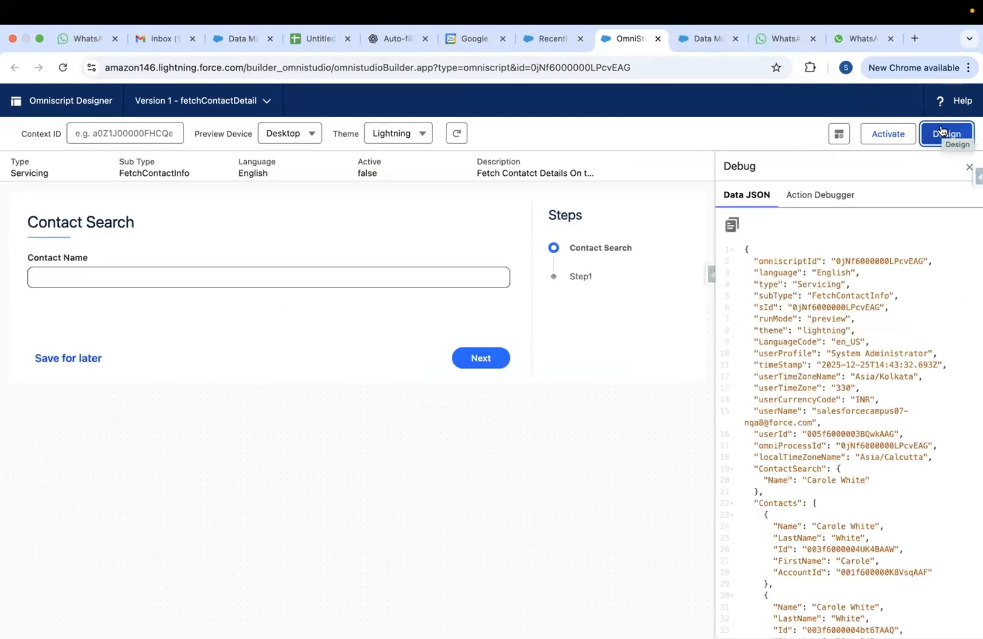
Preview with a saved contact name to check Step1's Contact First Name, then return to design
click(410, 277)
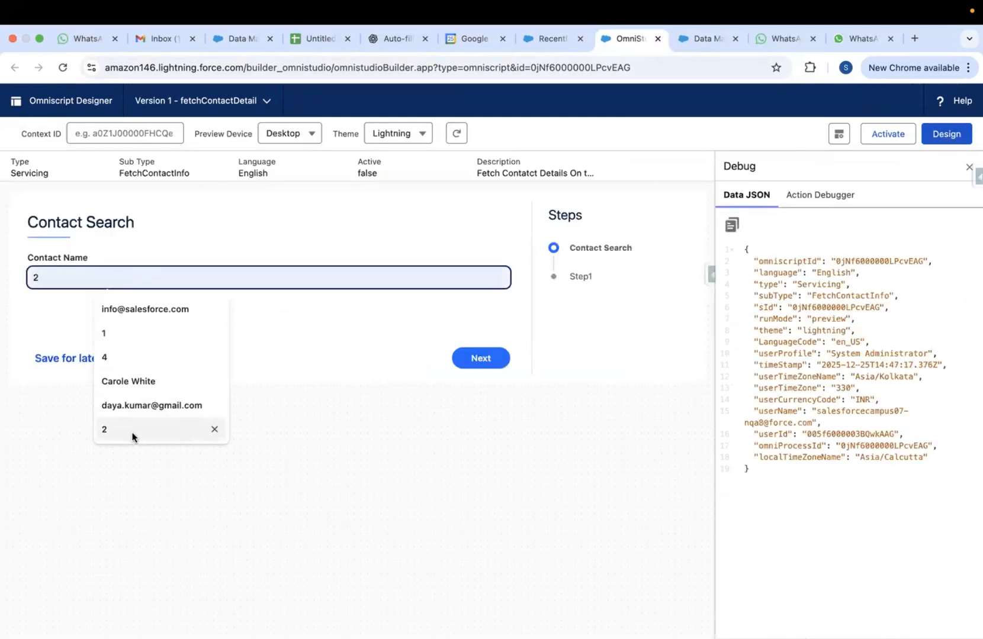
click(132, 382)
click(489, 360)
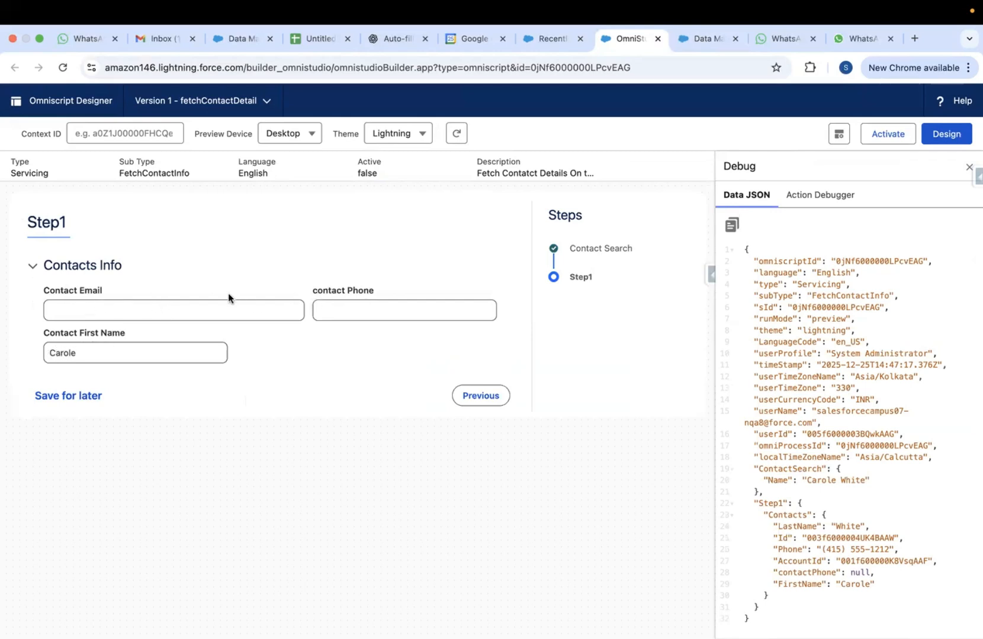
click(703, 39)
click(632, 39)
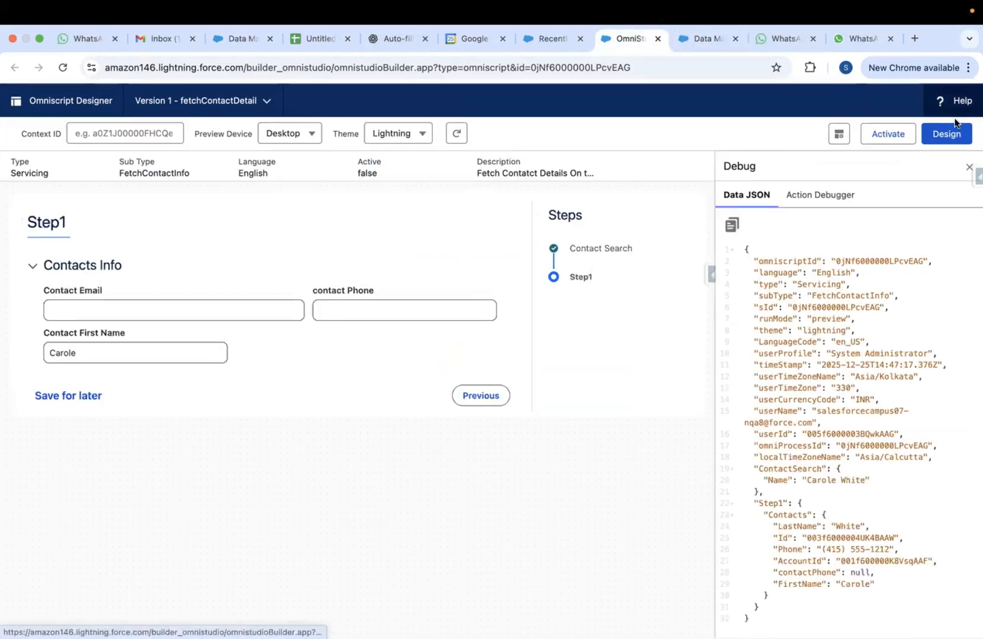
click(945, 134)
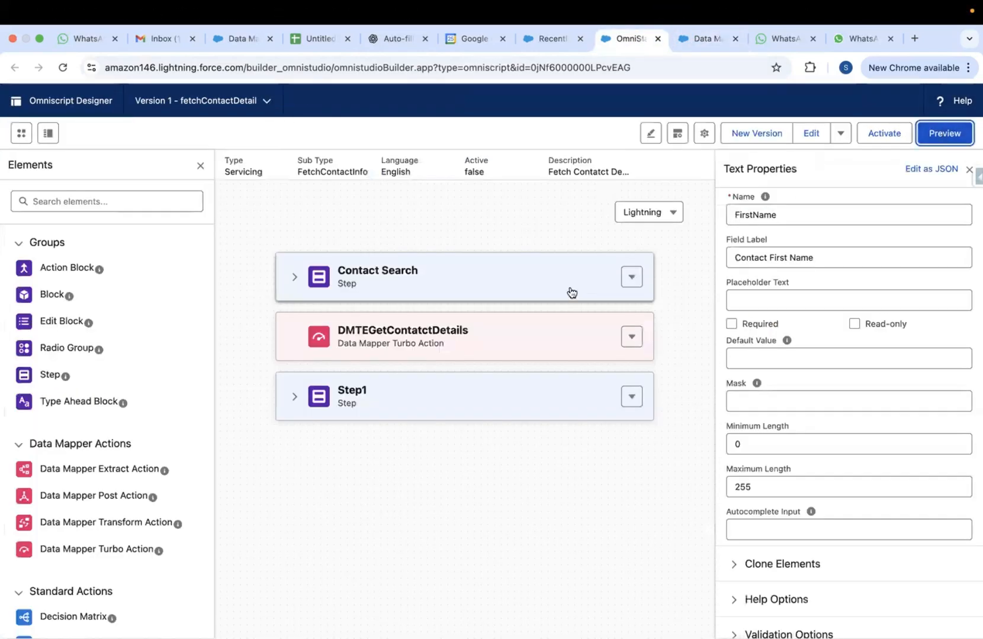
Add Email to the Data Mapper's extracted contact fields and preview the output
click(297, 397)
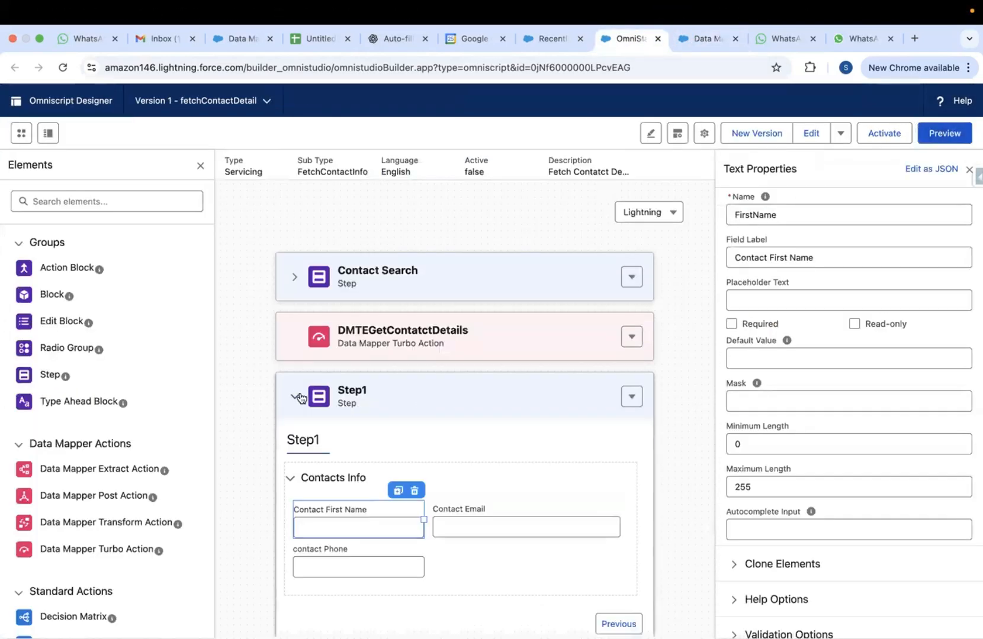
click(466, 513)
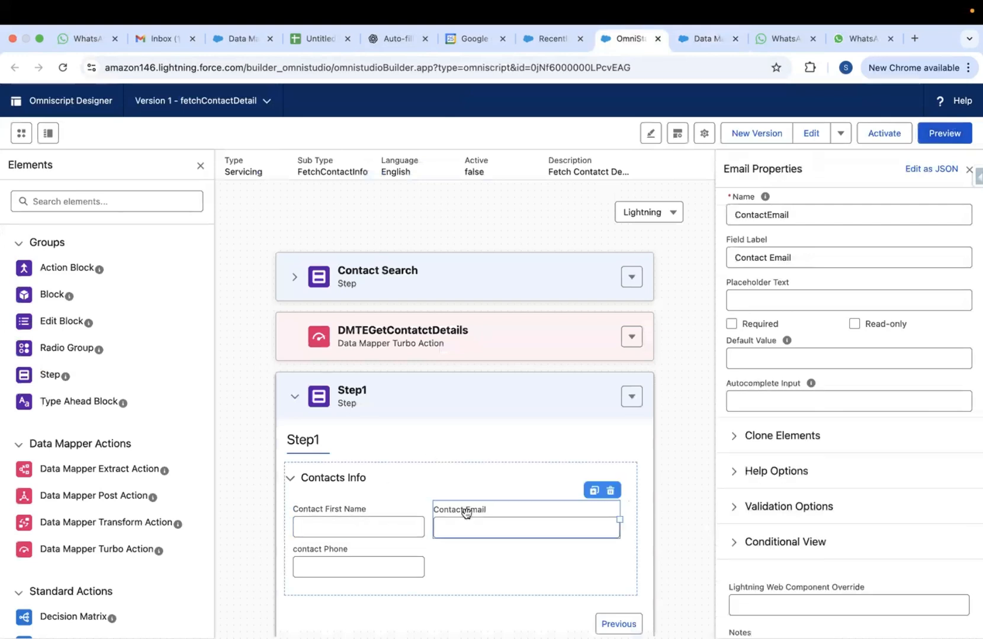
click(702, 36)
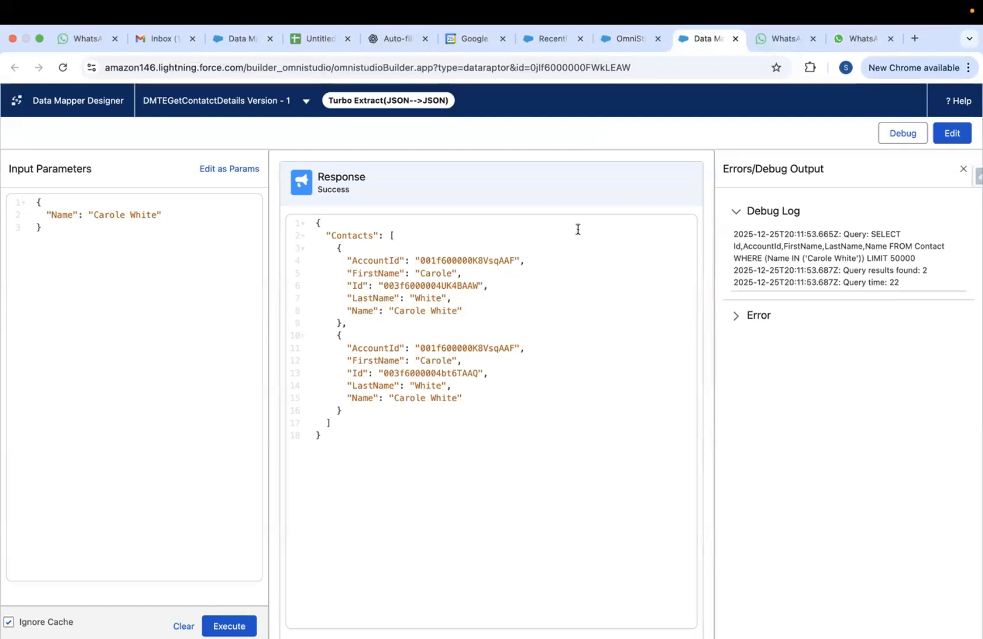
click(946, 132)
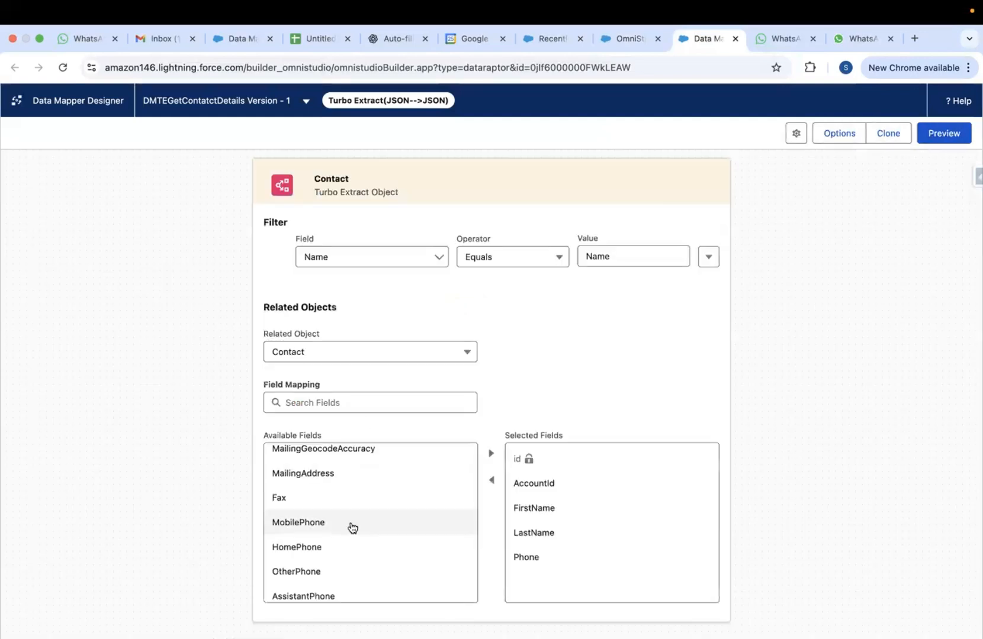
scroll(352, 527, down, 3)
click(294, 576)
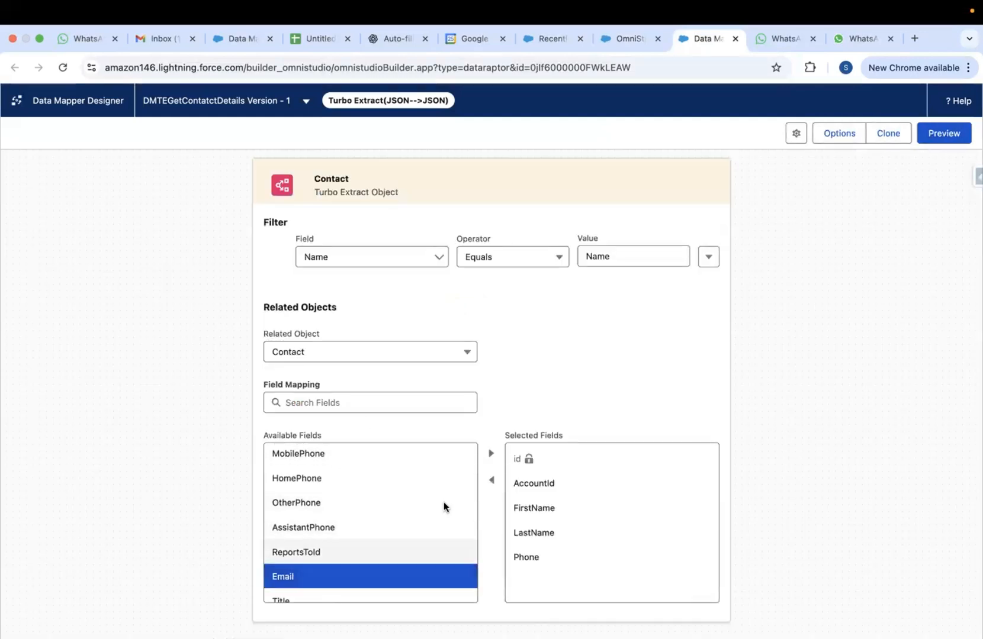
click(491, 453)
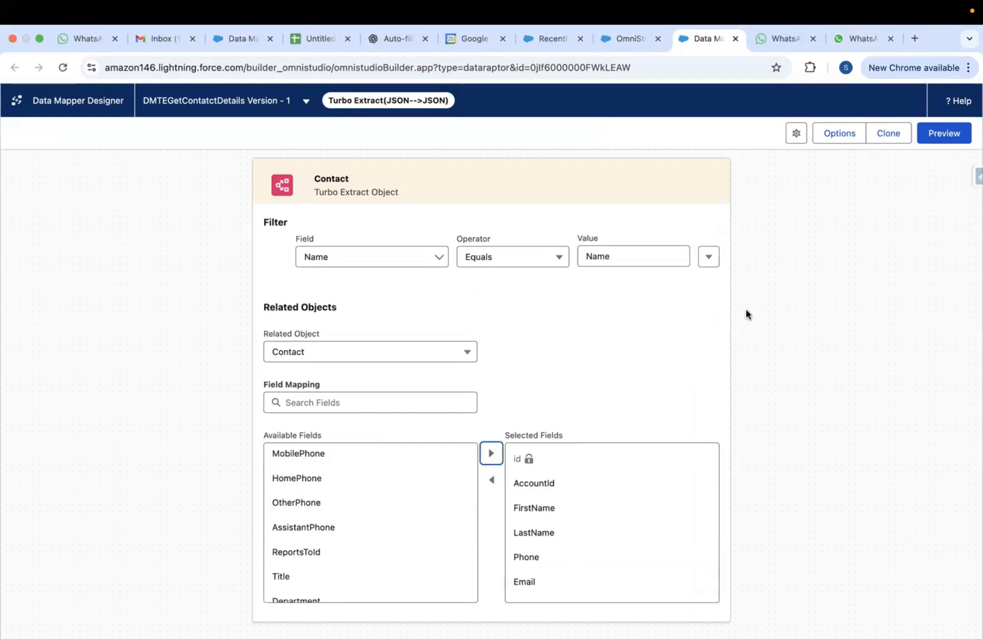
click(943, 134)
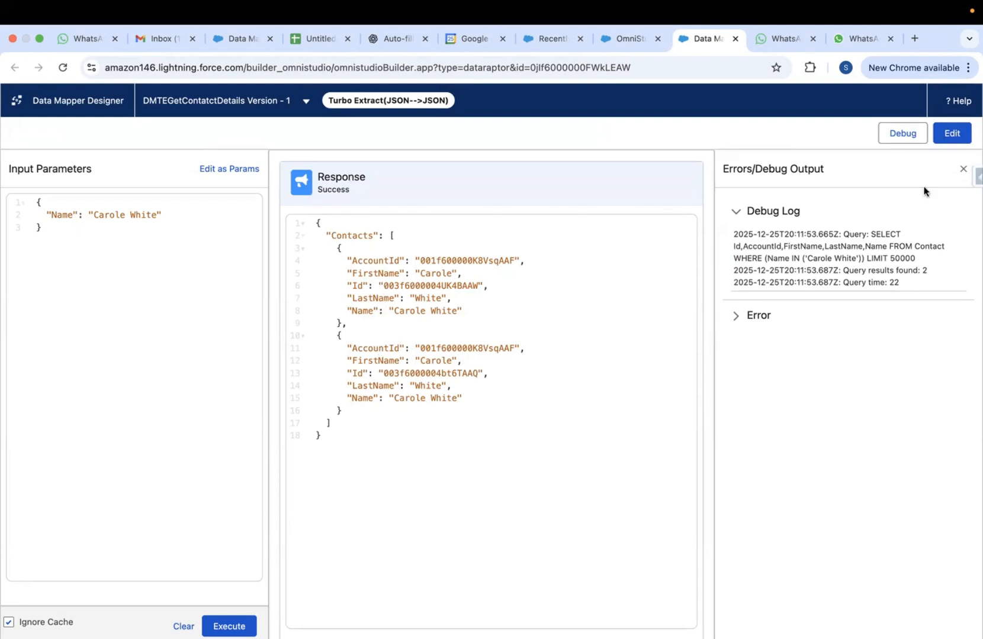
Rerun the Data Mapper test, check the Email key in the response, then return to the OmniScript
click(952, 133)
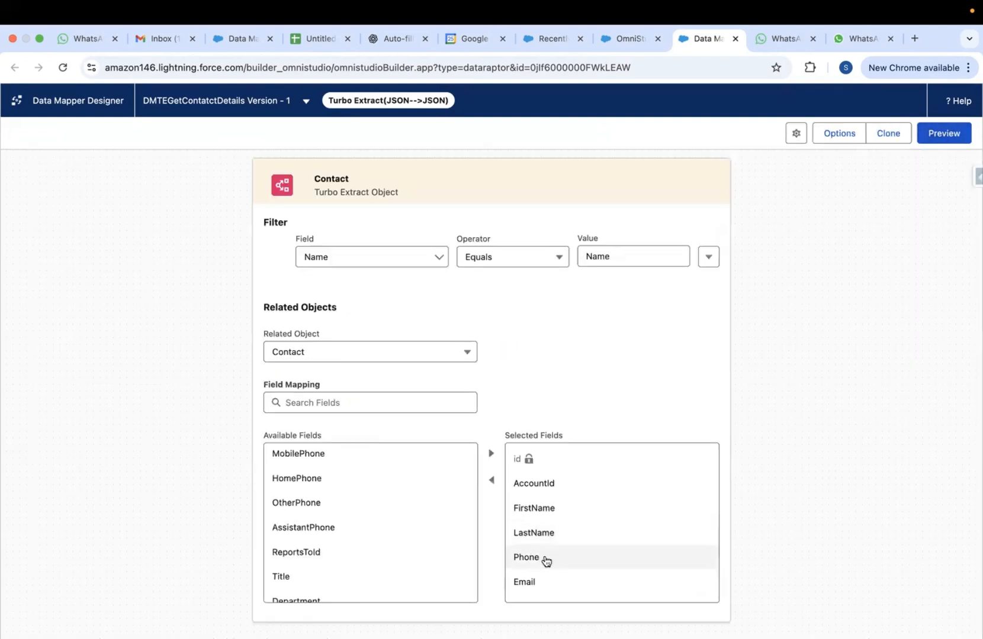
click(934, 131)
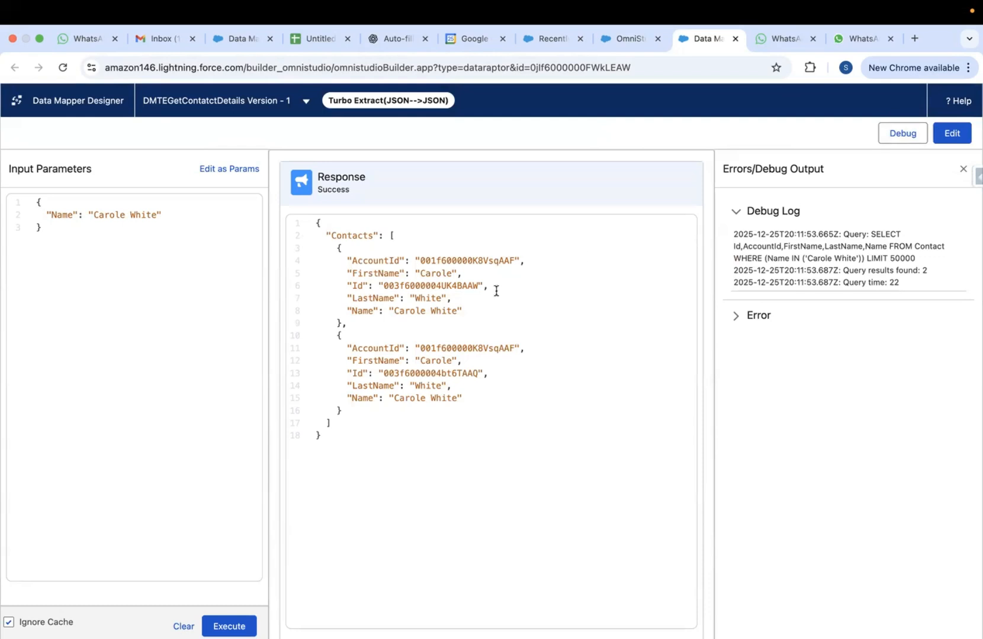
click(221, 623)
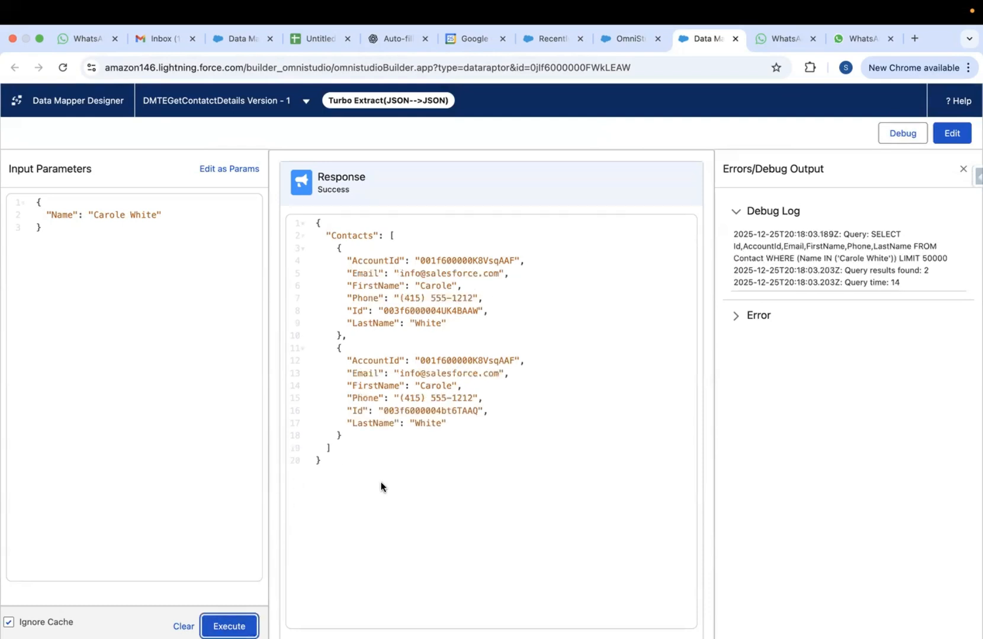
double_click(366, 272)
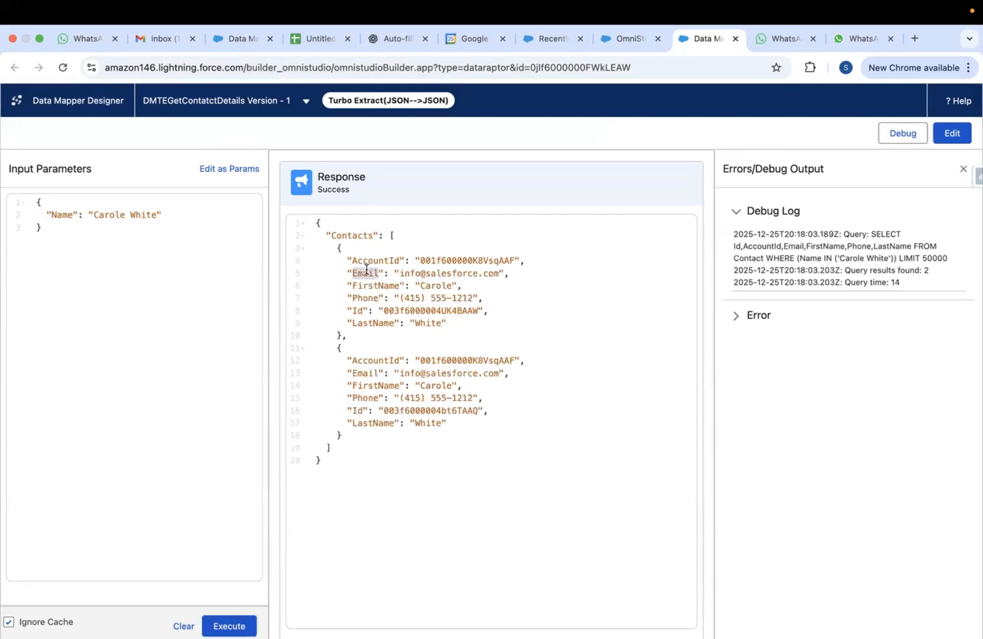
click(646, 38)
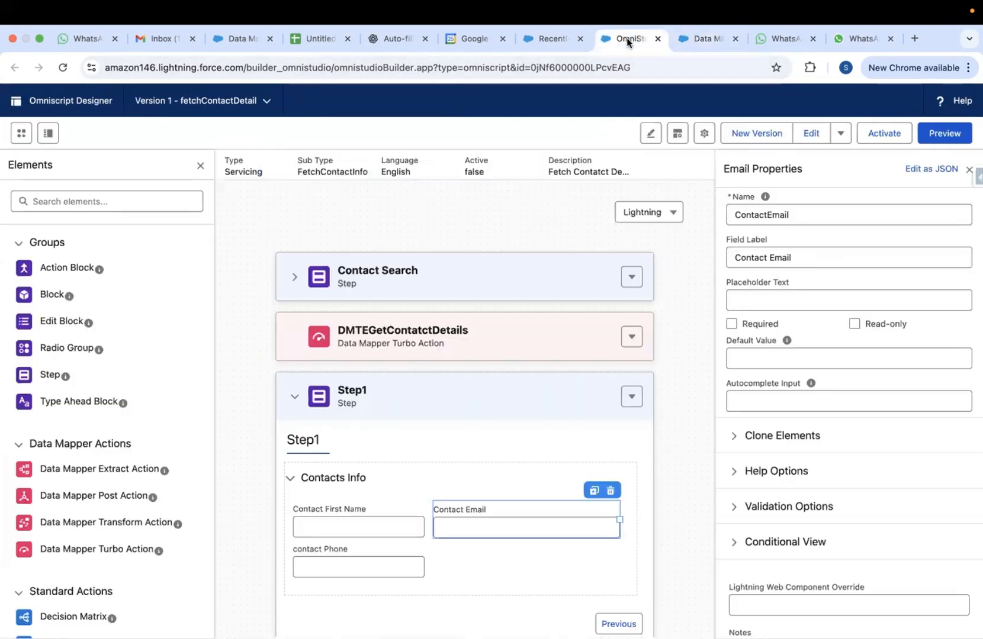
Rename the email element from ContactEmail to Email and preview the OmniScript
double_click(755, 214)
text(Email)
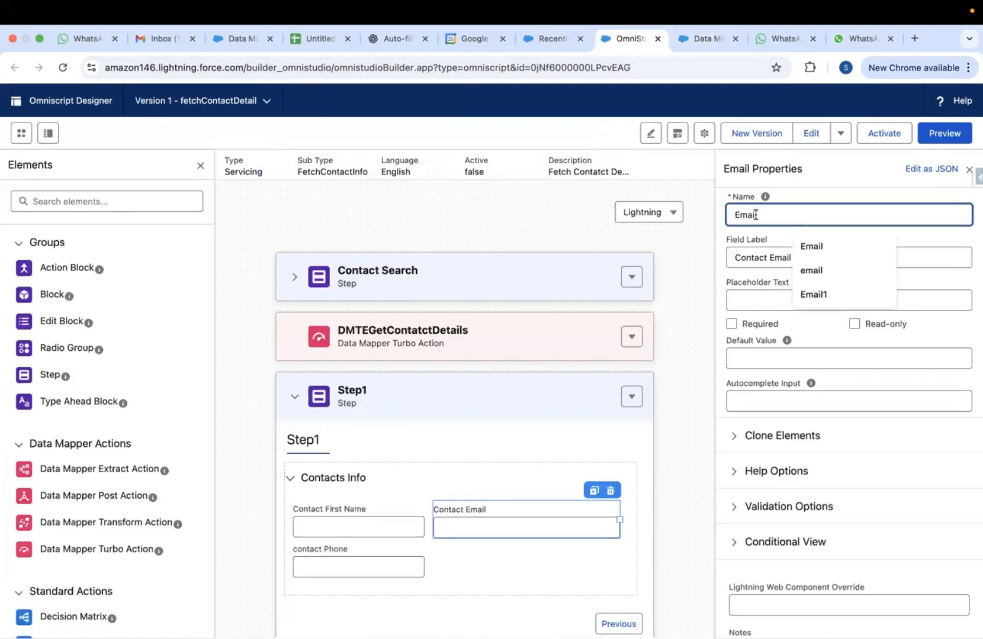
click(706, 220)
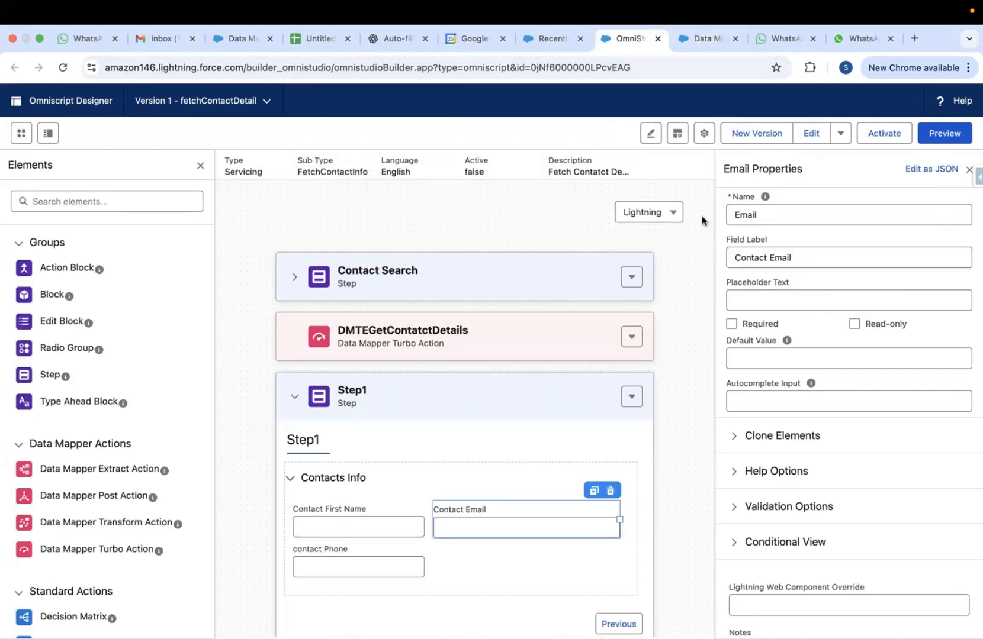
click(935, 140)
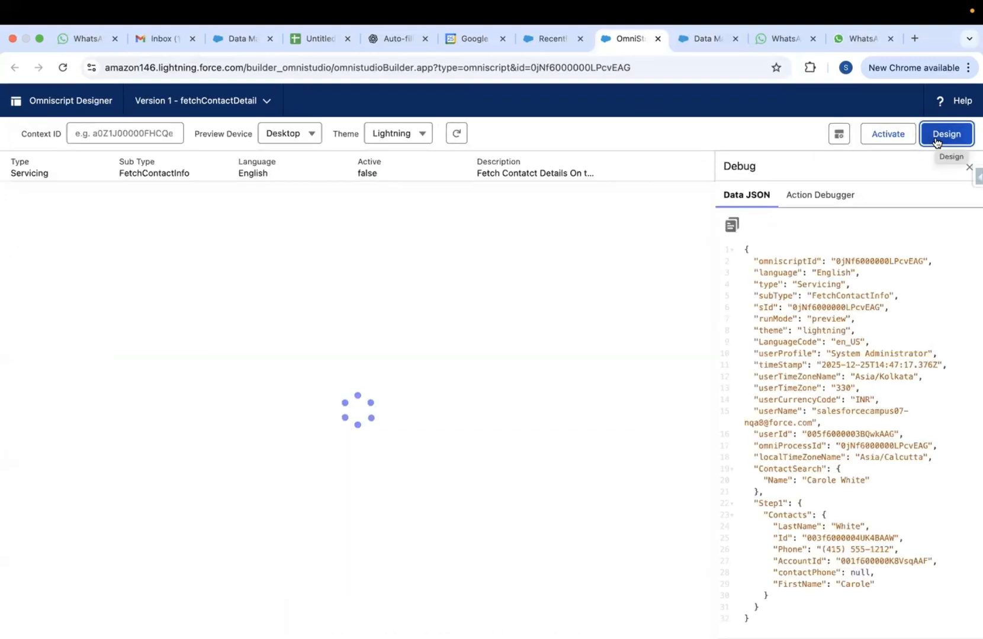
Run Step1 with the sample contact to see email and first name filled, then return to design
click(362, 280)
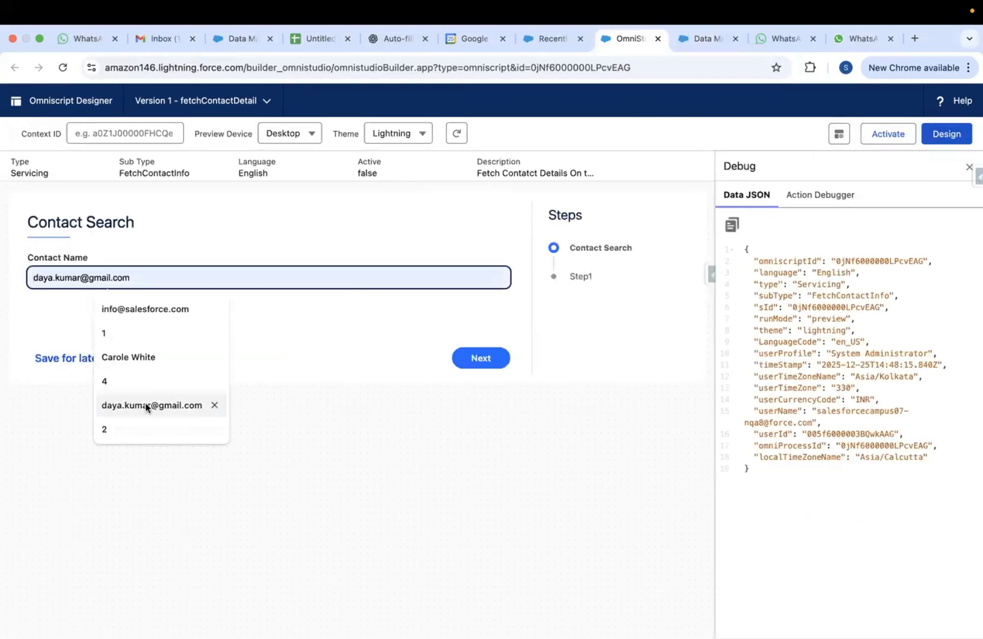
click(140, 358)
click(484, 358)
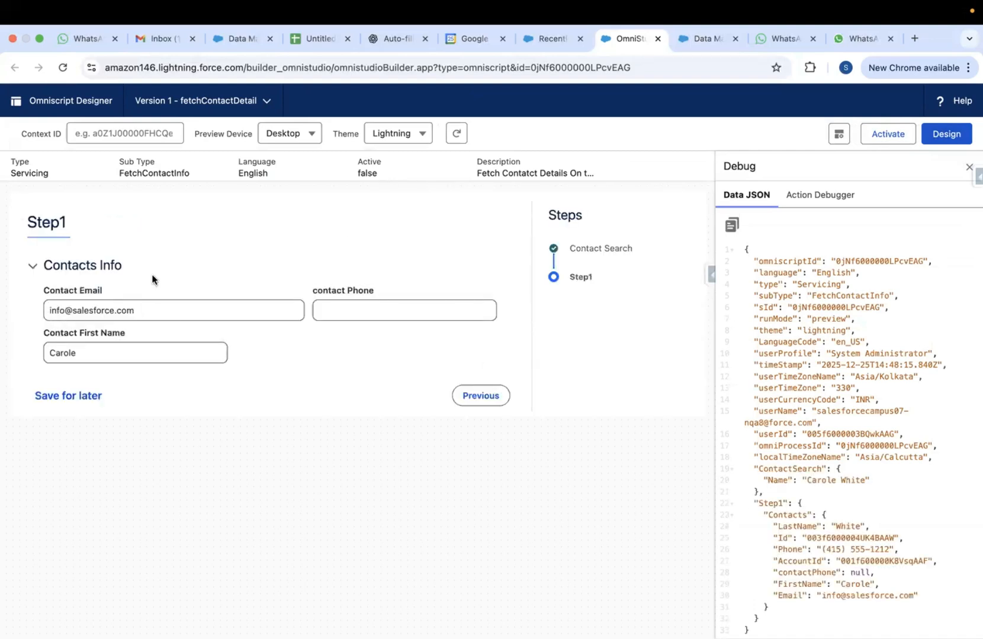
click(947, 134)
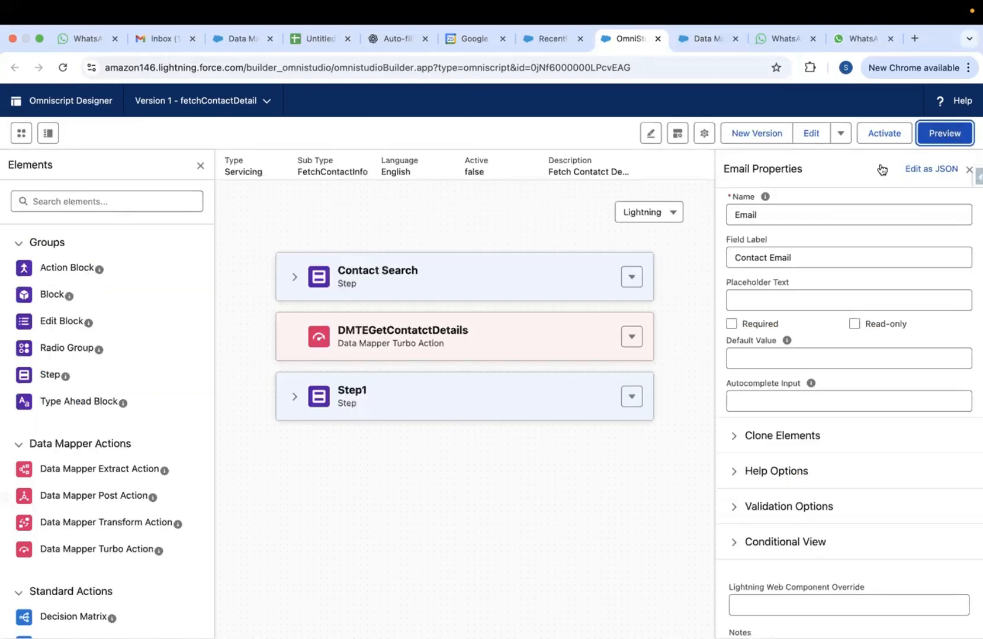
click(294, 397)
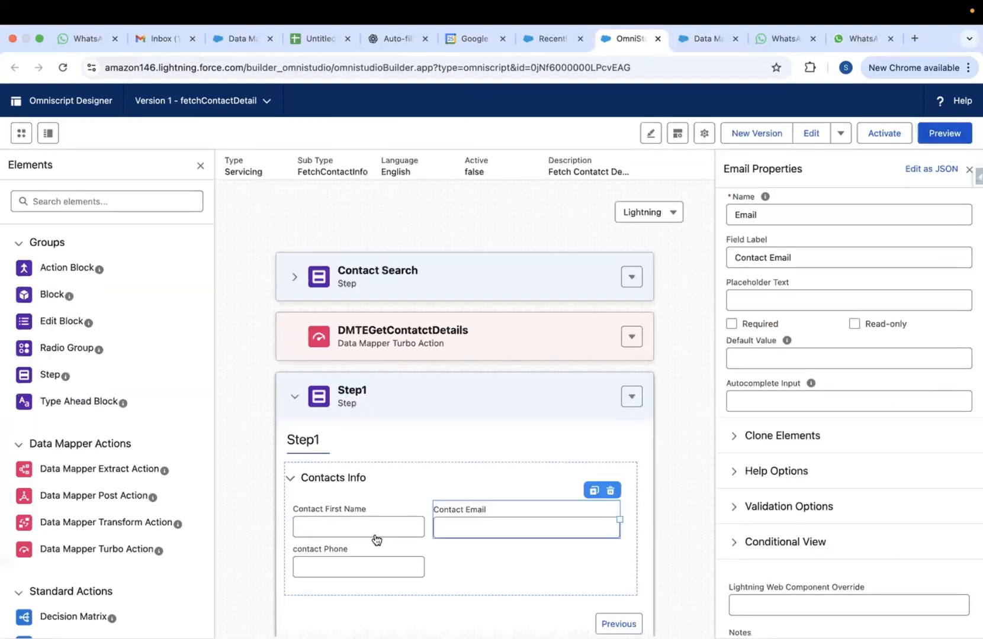
Rename the contactPhone element to Phone, matching the Data Mapper's Phone key, and preview
click(368, 568)
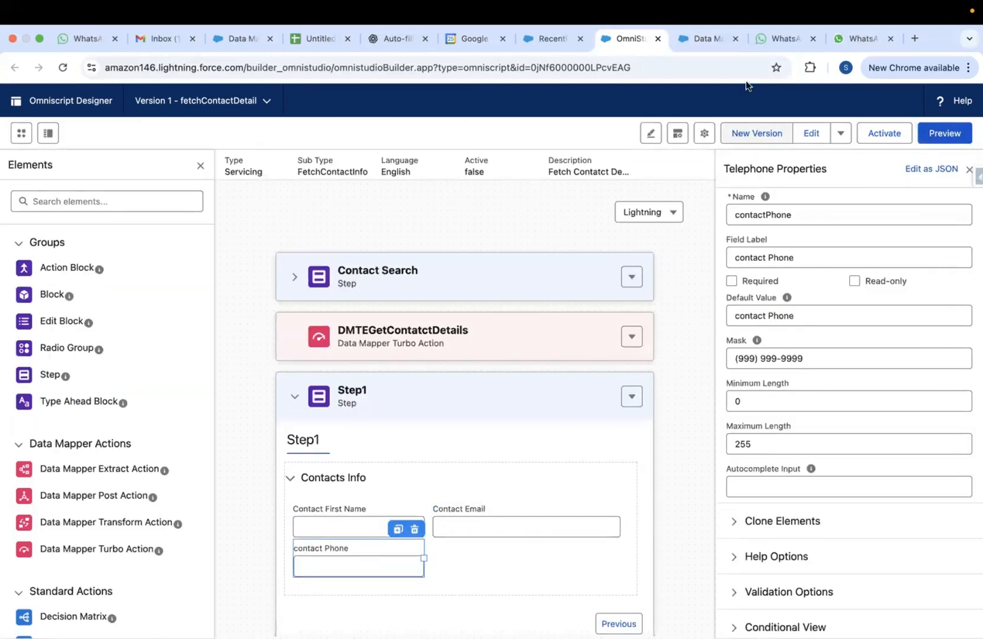
click(705, 36)
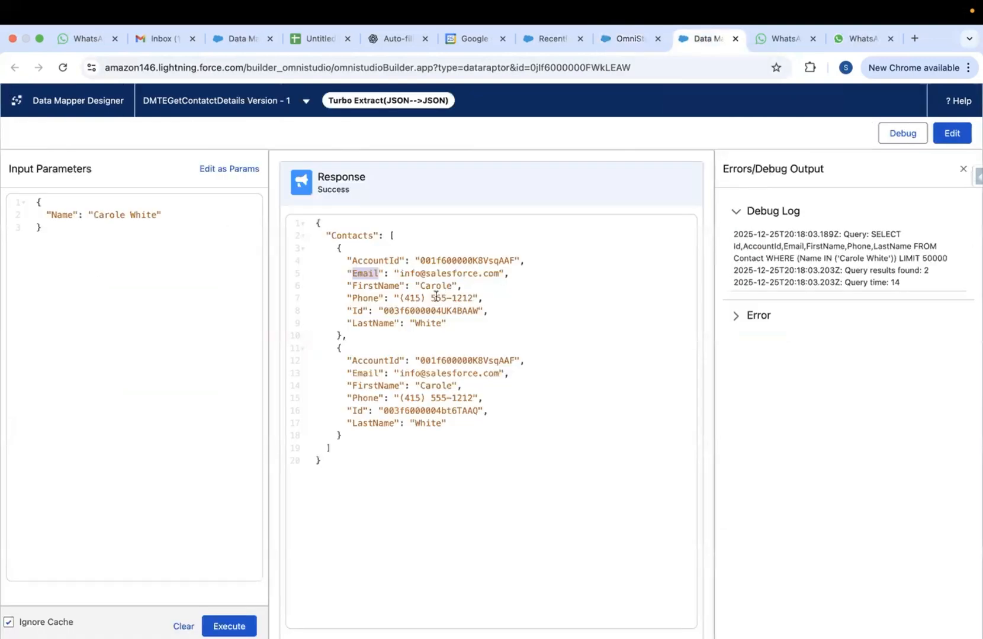
double_click(376, 299)
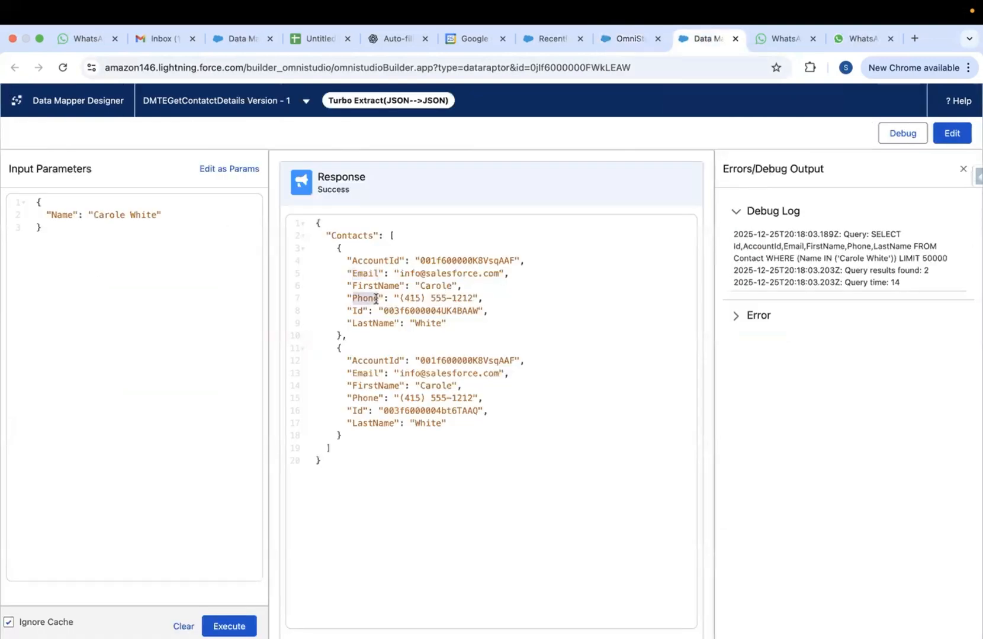
click(616, 47)
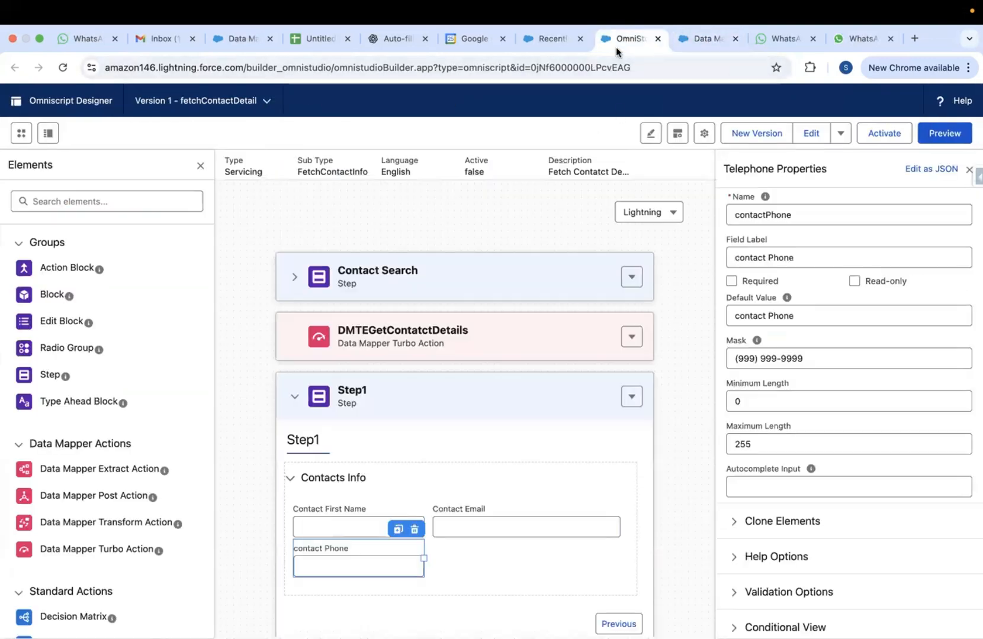
double_click(760, 213)
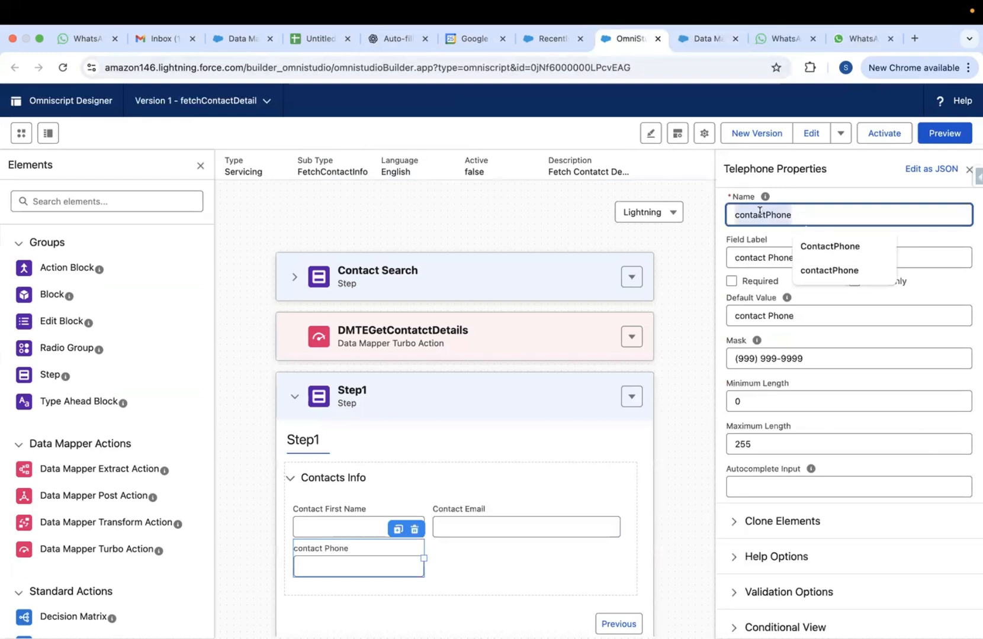
click(760, 213)
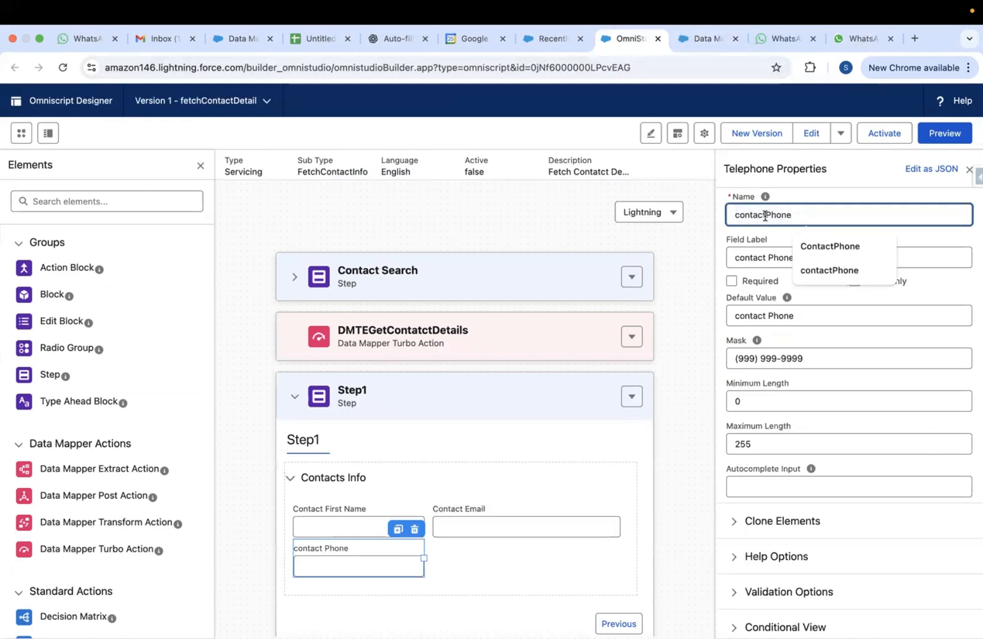
key(BackSpace)
key(BackSpace)
key(BackSpace)
key(BackSpace)
key(BackSpace)
key(BackSpace)
key(BackSpace)
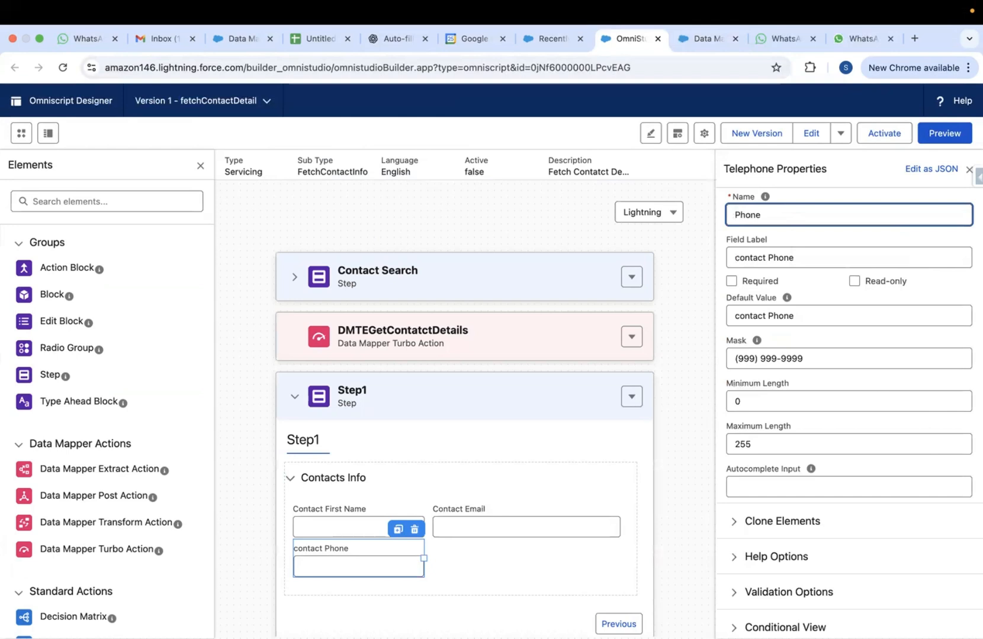
click(694, 251)
click(935, 135)
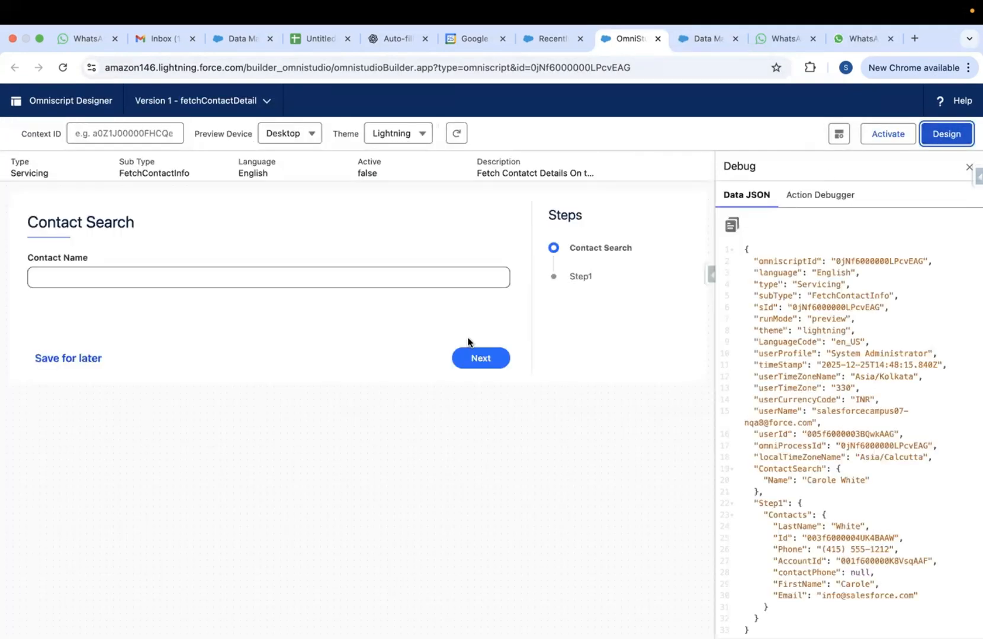
Preview with the sample contact, compare Step1's blank phone against the Data Mapper's Phone key
click(236, 276)
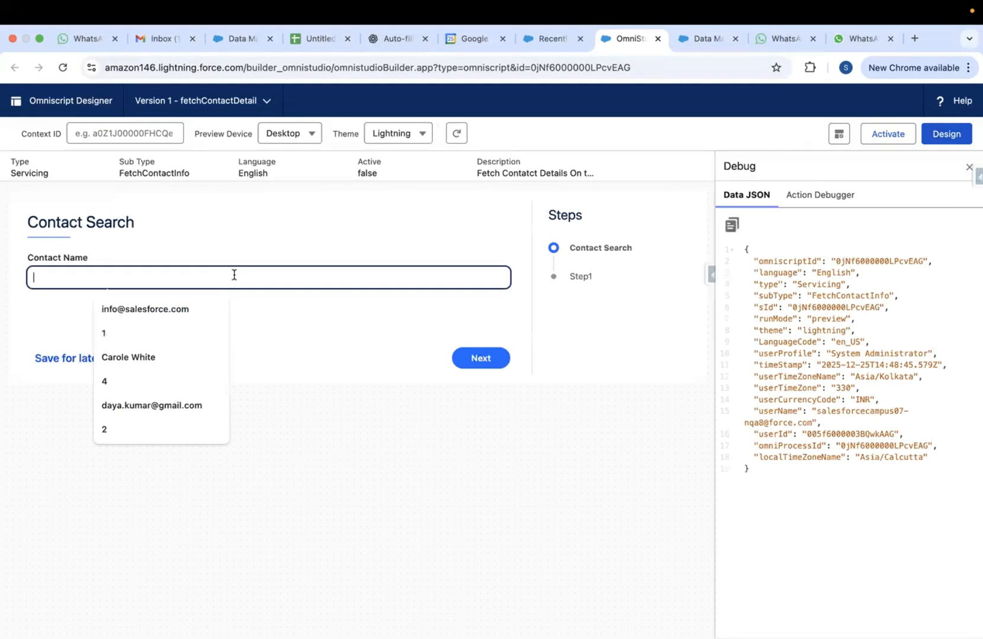
click(138, 350)
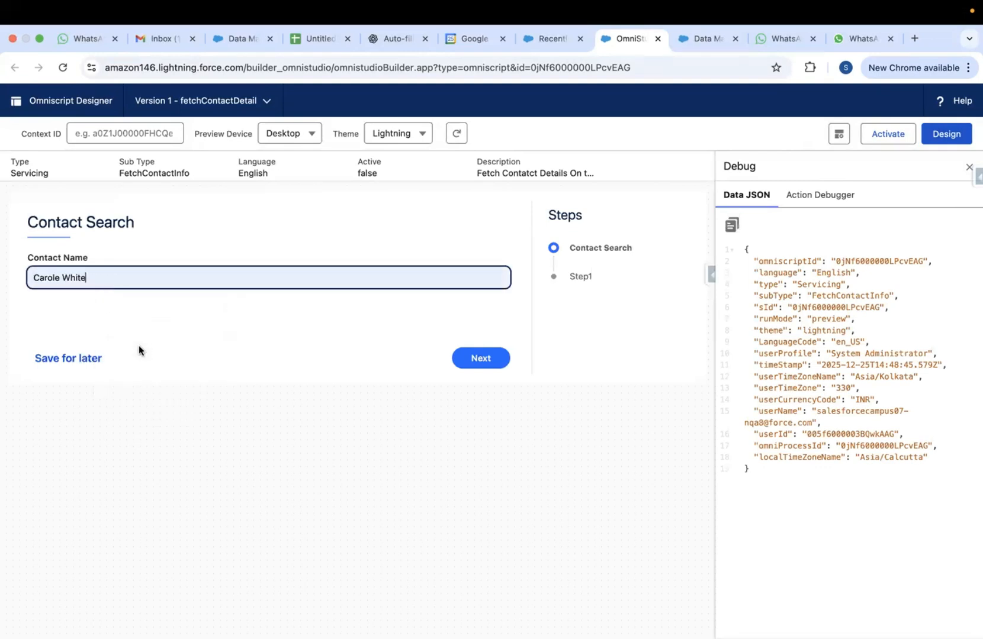
click(471, 357)
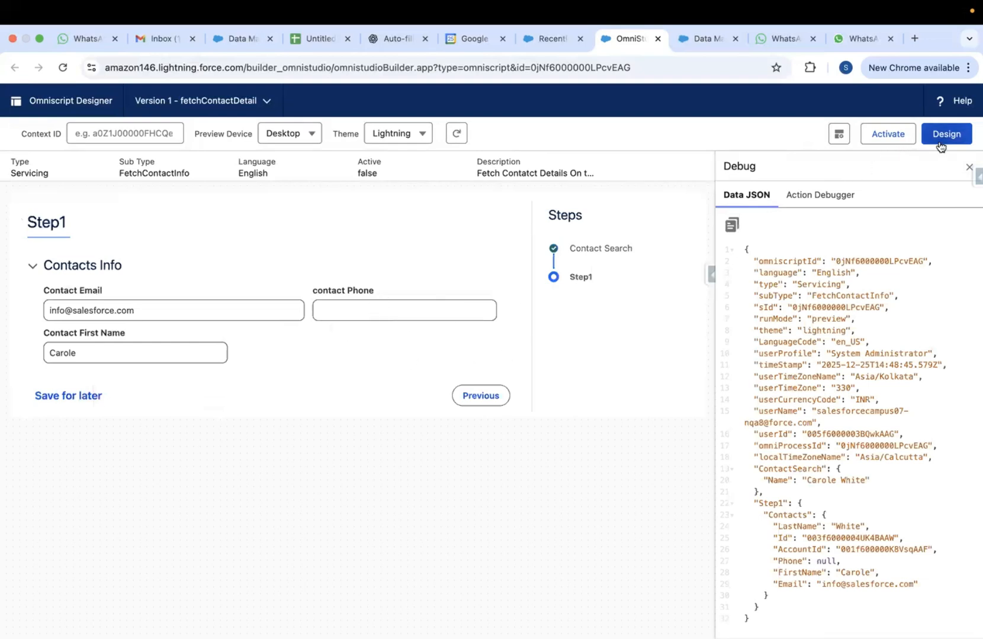
click(698, 42)
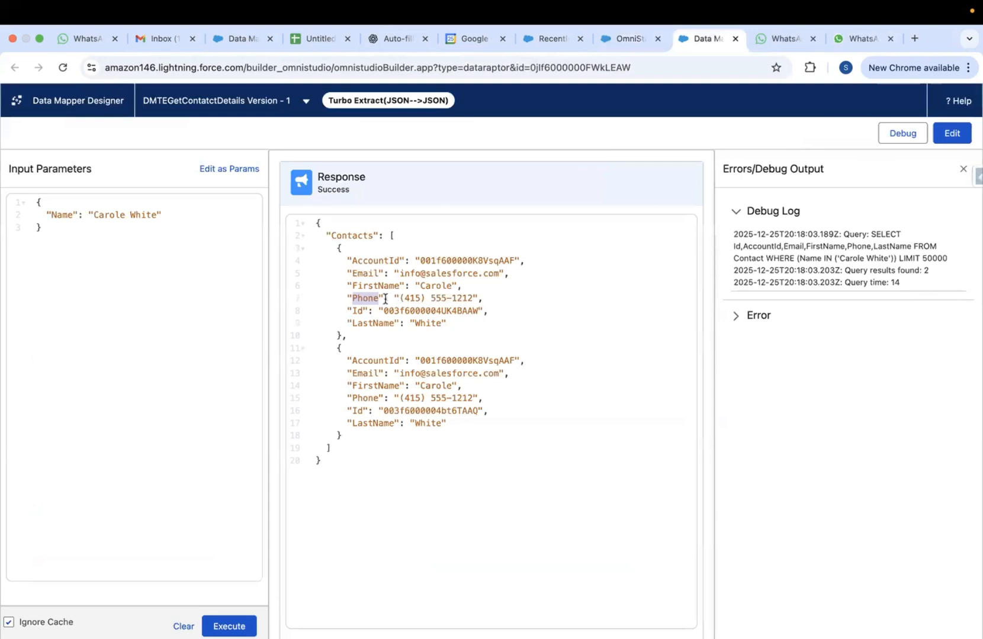
double_click(367, 300)
key(super+c)
click(628, 40)
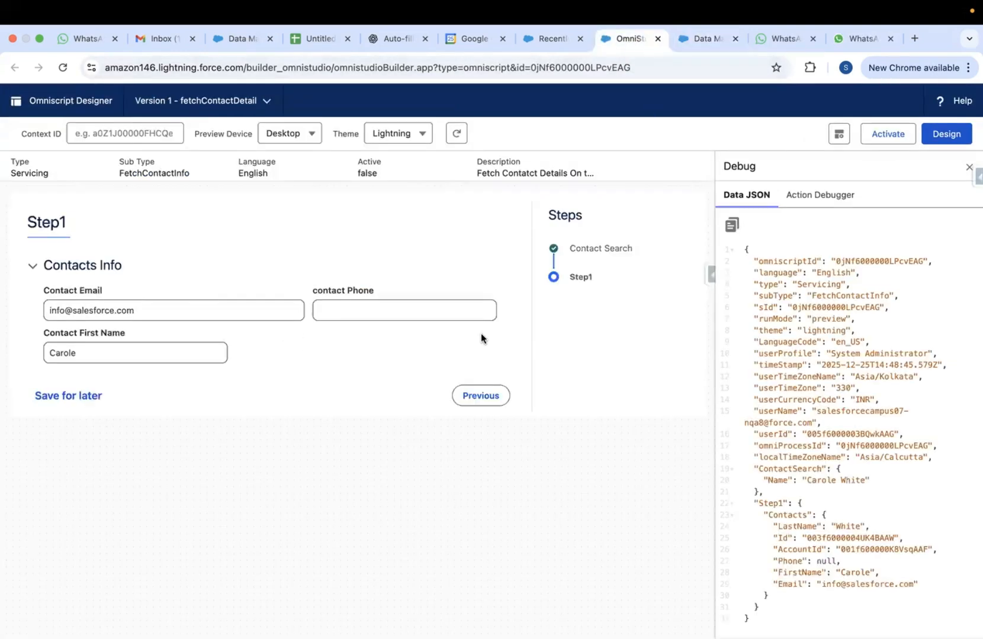
click(954, 139)
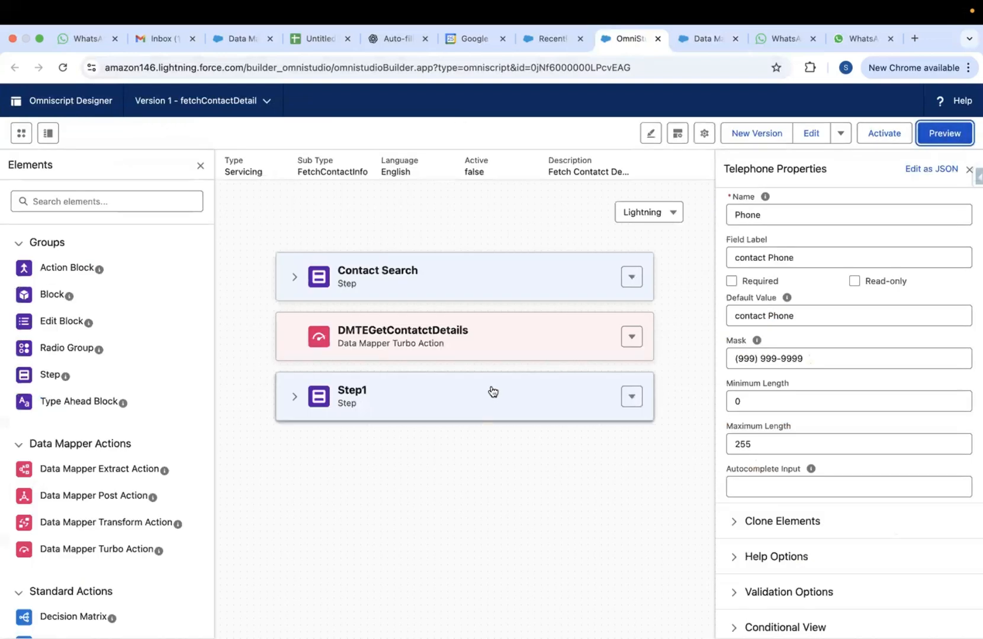
click(295, 396)
Paste the copied Phone key into the phone field's name
click(463, 529)
click(381, 554)
double_click(746, 219)
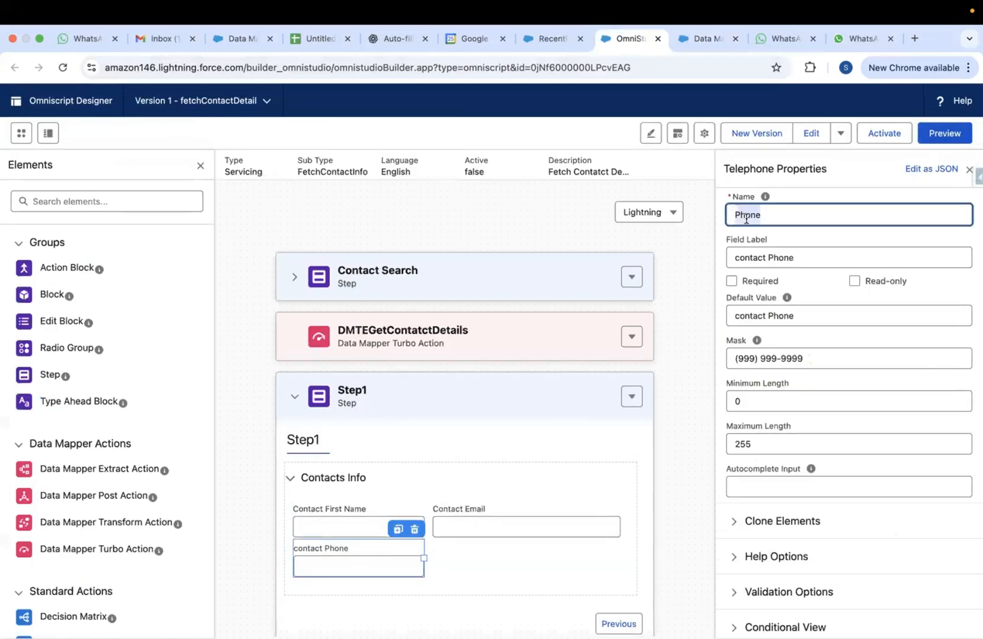
key(super+v)
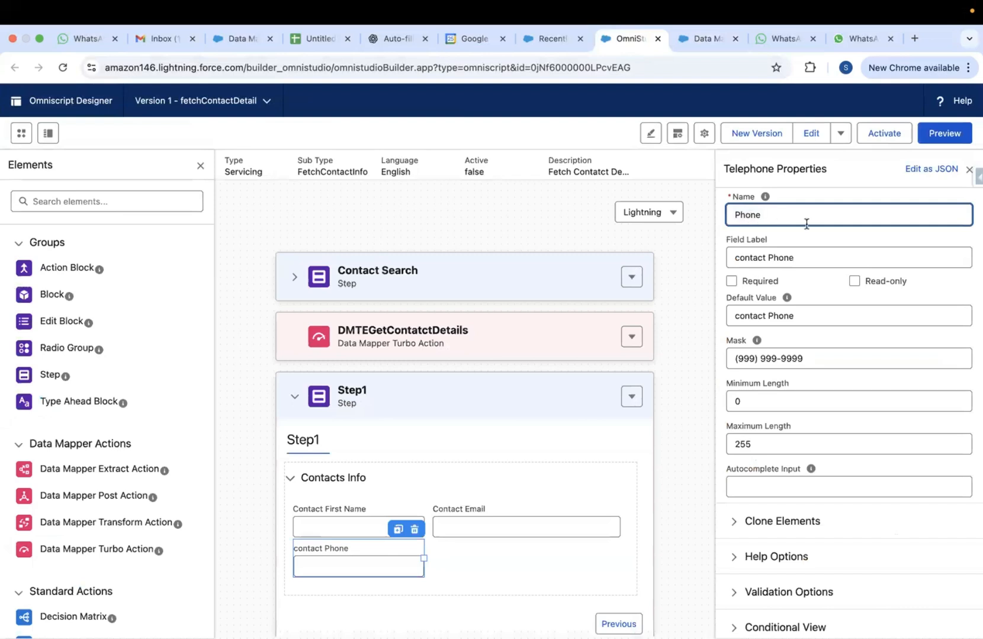
click(703, 231)
Preview Step1 again with the sample contact, then return to design and expand Step1
click(933, 136)
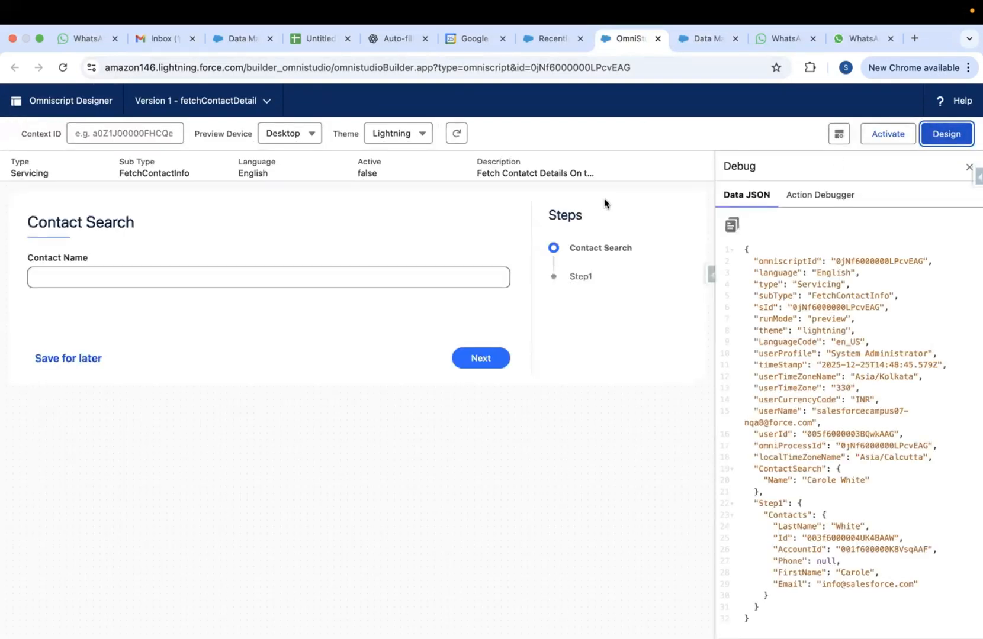
click(322, 282)
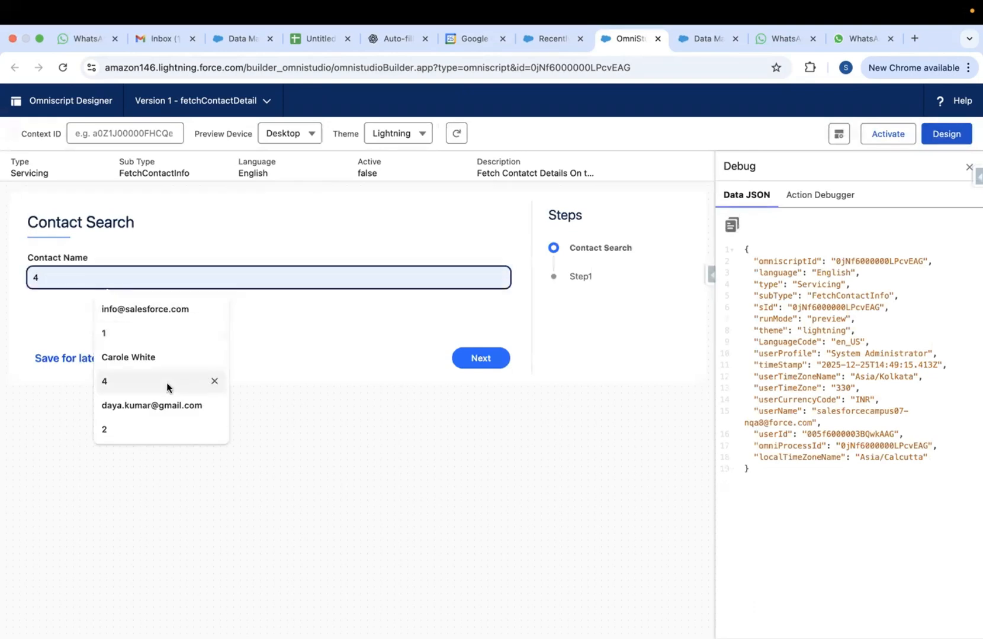
click(153, 363)
click(481, 359)
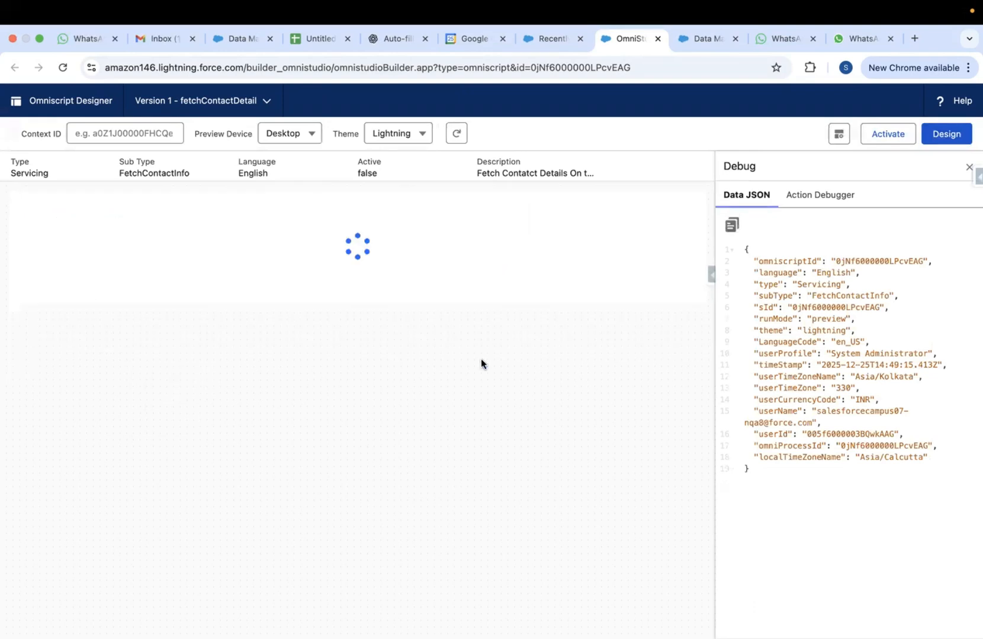
click(949, 137)
click(294, 397)
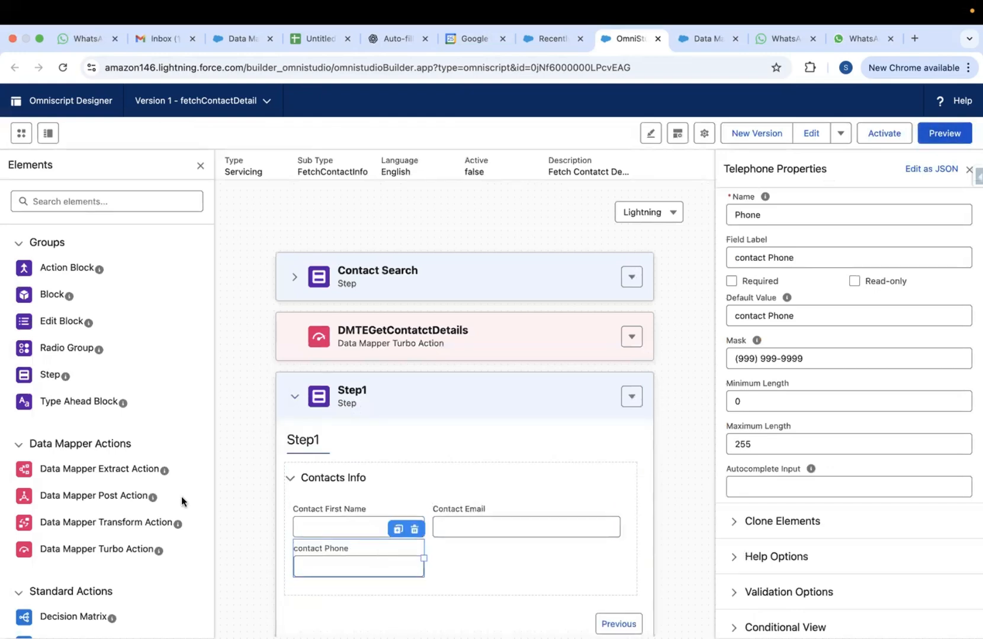
Drag a Text element into Step1's Contacts Info and name it Phone
scroll(94, 429, down, 5)
scroll(95, 427, down, 8)
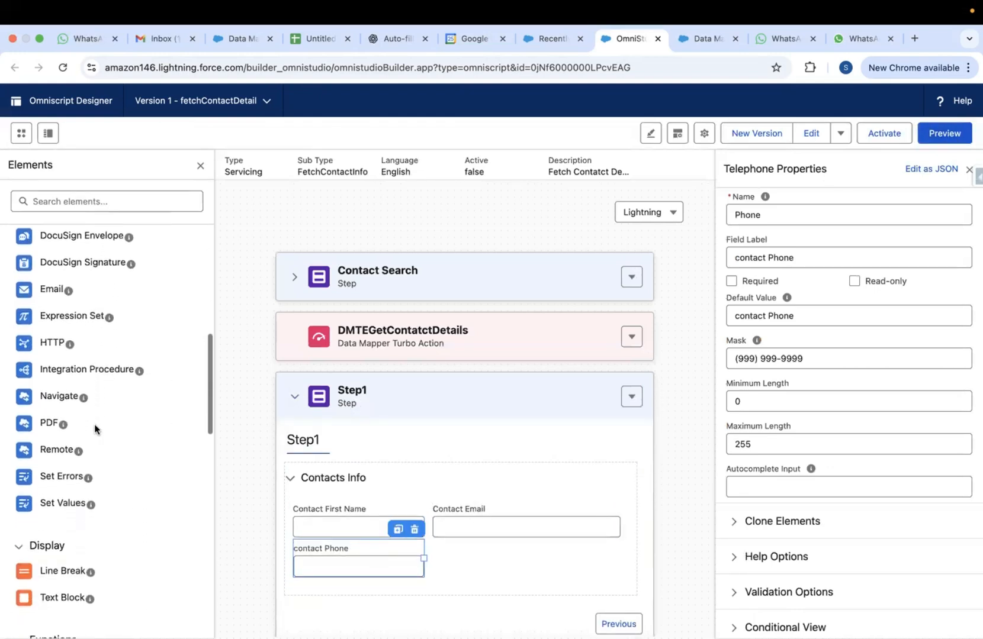
scroll(77, 468, down, 6)
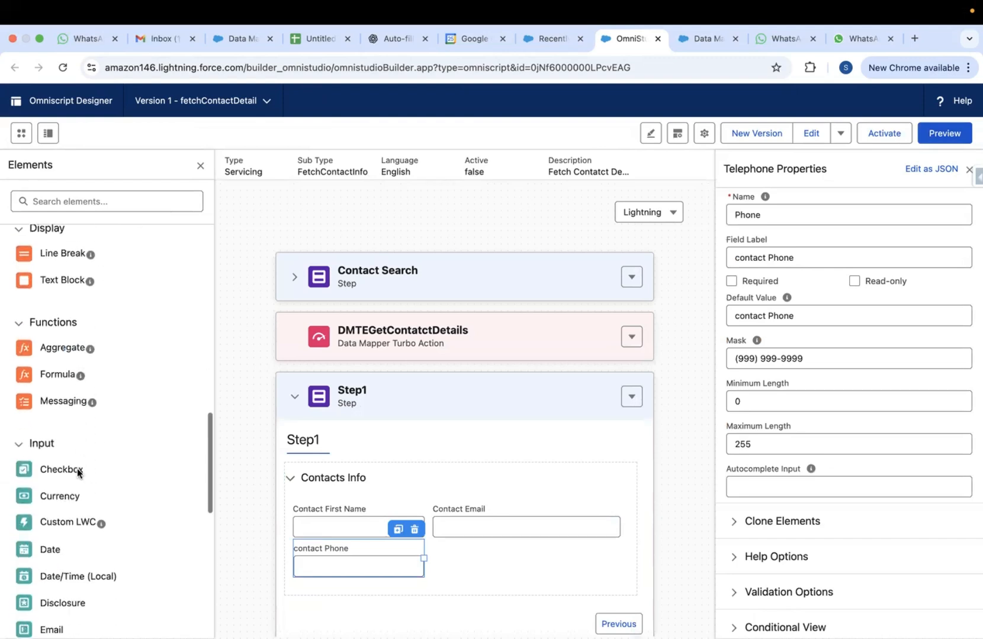
scroll(77, 474, down, 4)
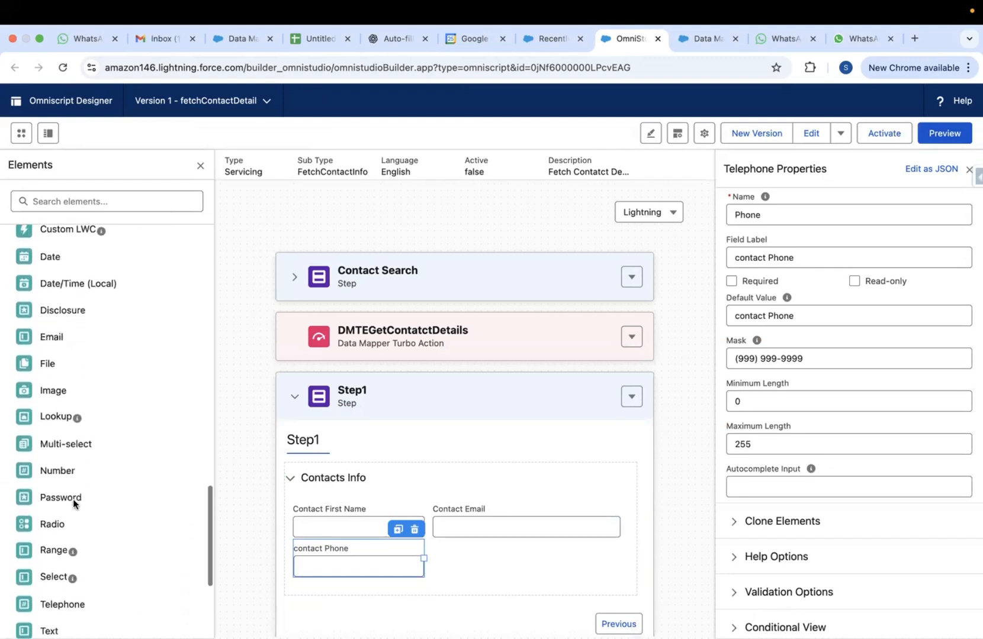
mouse_move(50, 512)
mouse_down()
mouse_move(267, 525)
mouse_move(455, 562)
mouse_move(429, 565)
mouse_up()
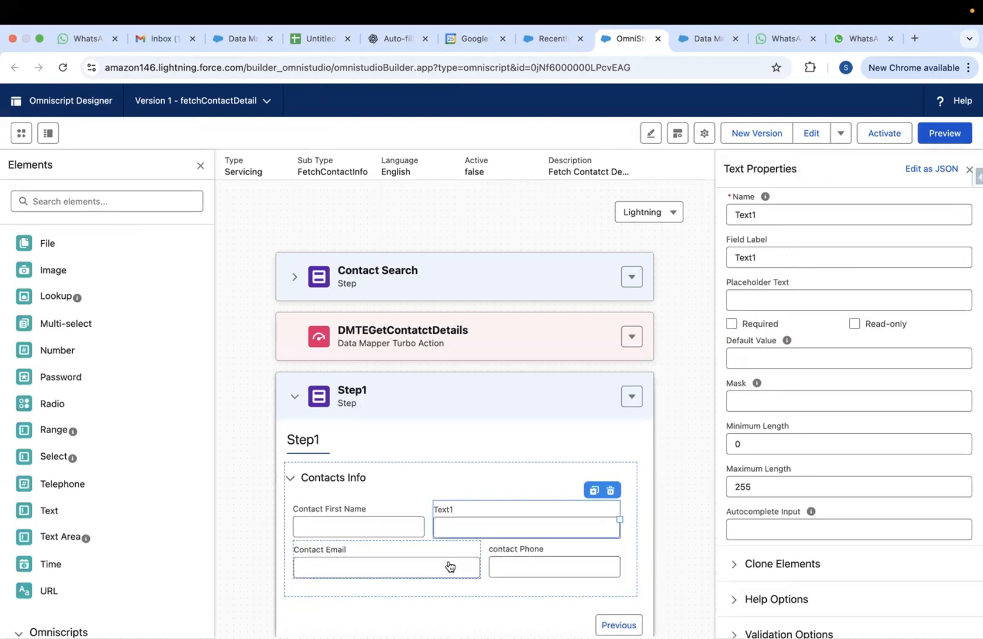
click(407, 570)
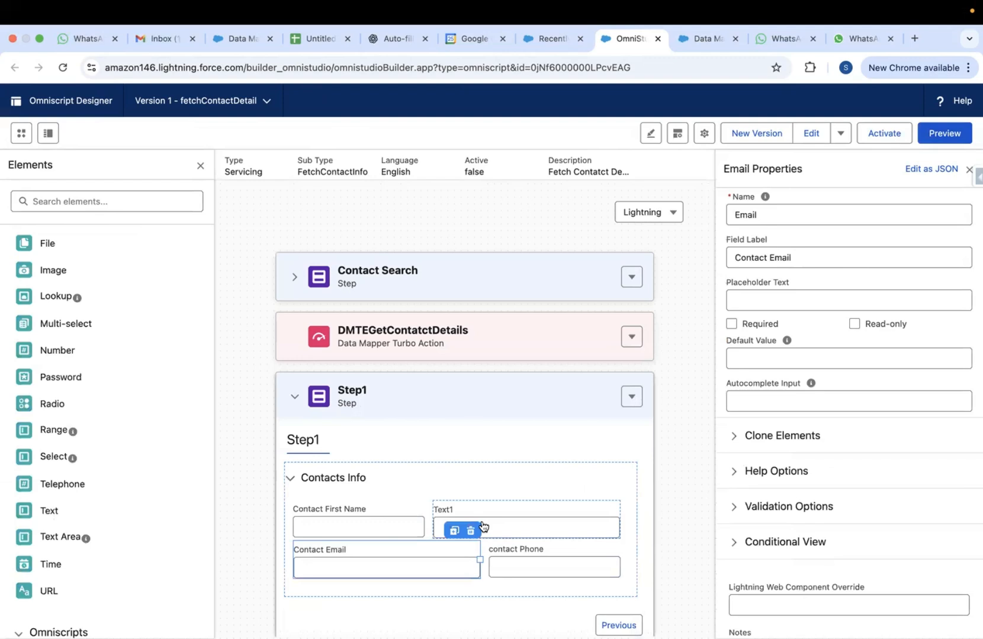
click(481, 528)
double_click(751, 217)
key(BackSpace)
text(Phone)
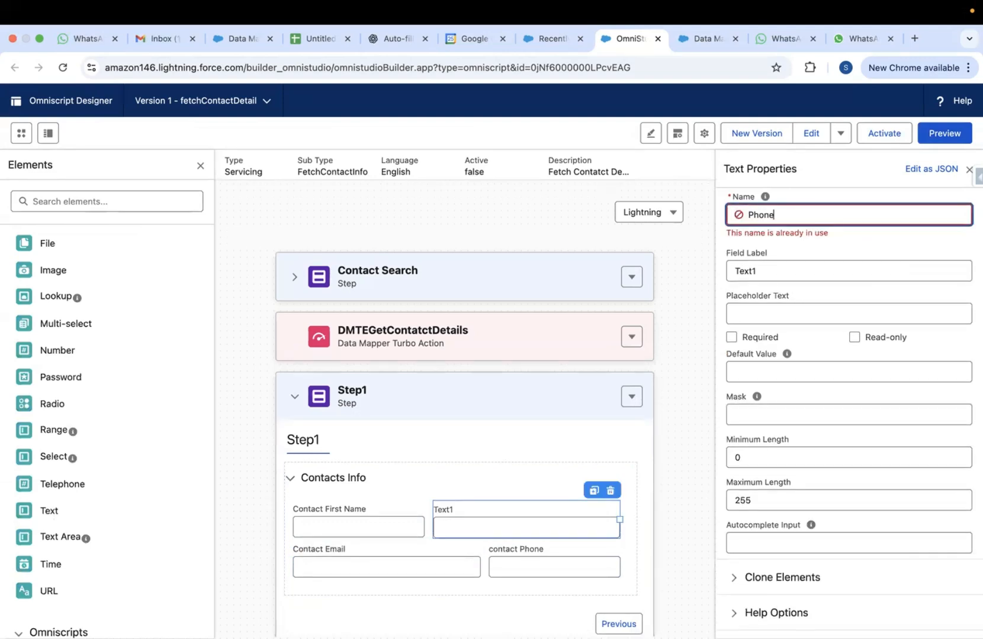
Delete the old contact Phone telephone field
click(546, 566)
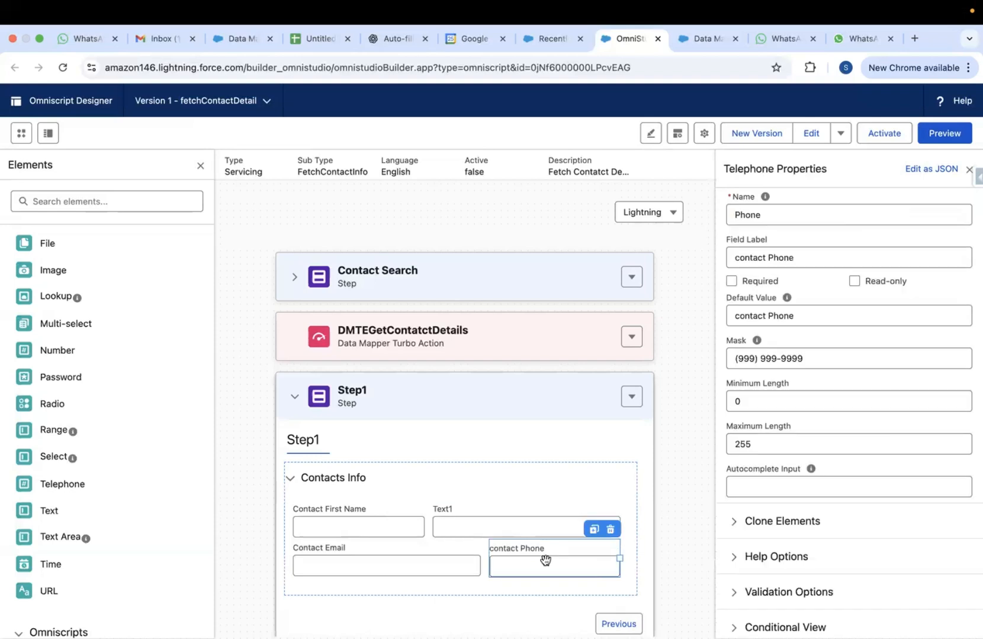
click(610, 530)
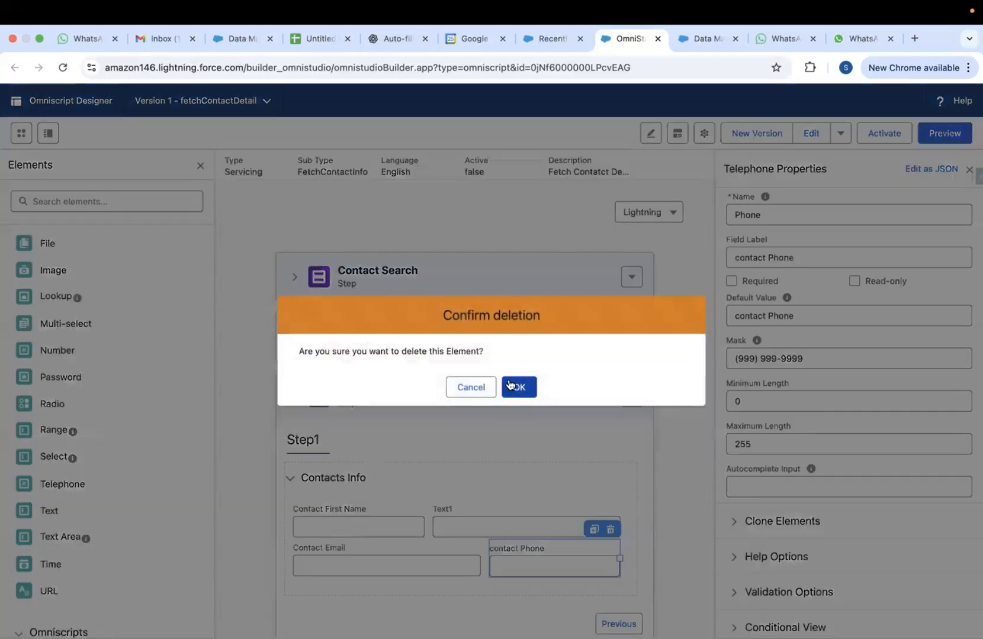
click(510, 385)
Set the new text field's name and label to Phone, then preview the OmniScript
click(472, 520)
click(745, 215)
double_click(745, 216)
key(BackSpace)
text(P)
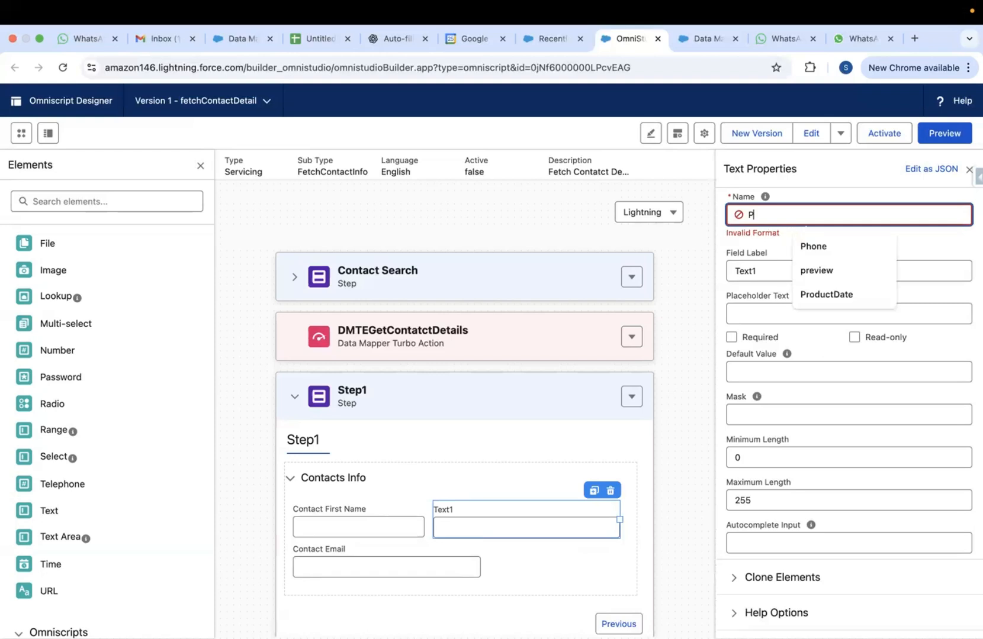
text(hone)
double_click(749, 256)
key(BackSpace)
text(Phone)
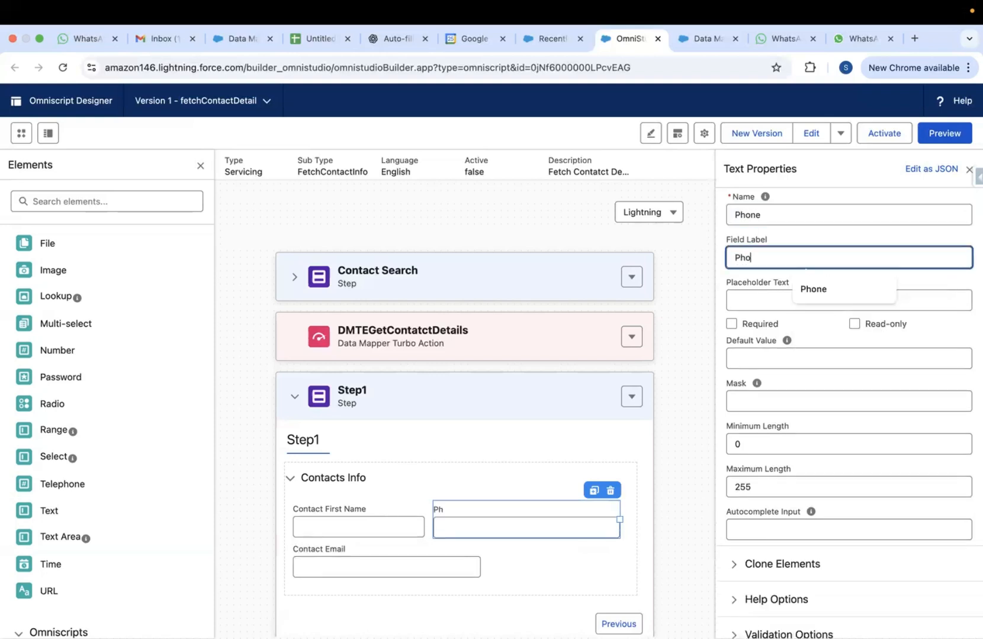
click(713, 234)
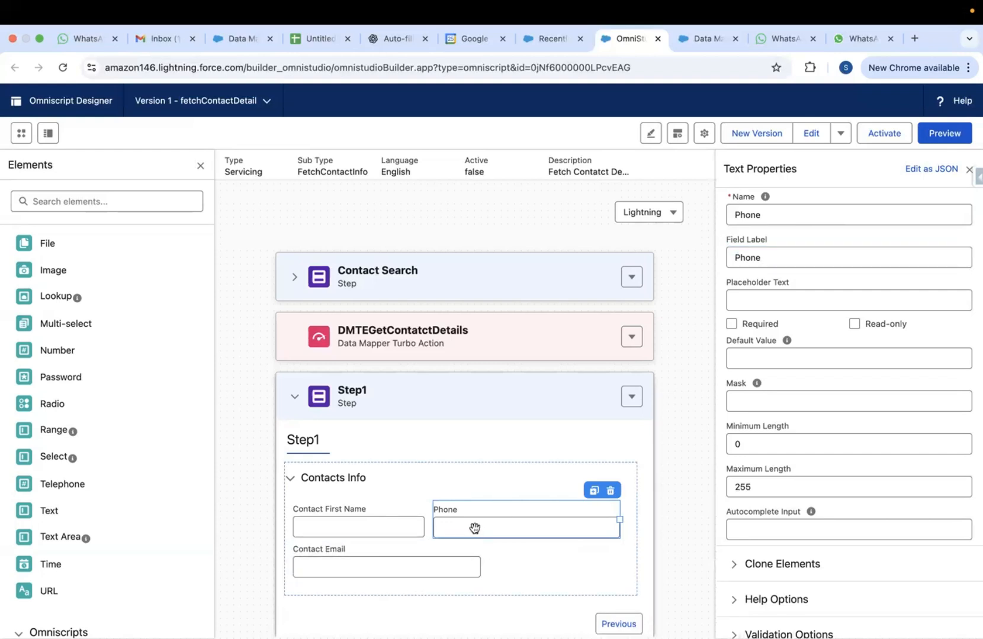
click(942, 131)
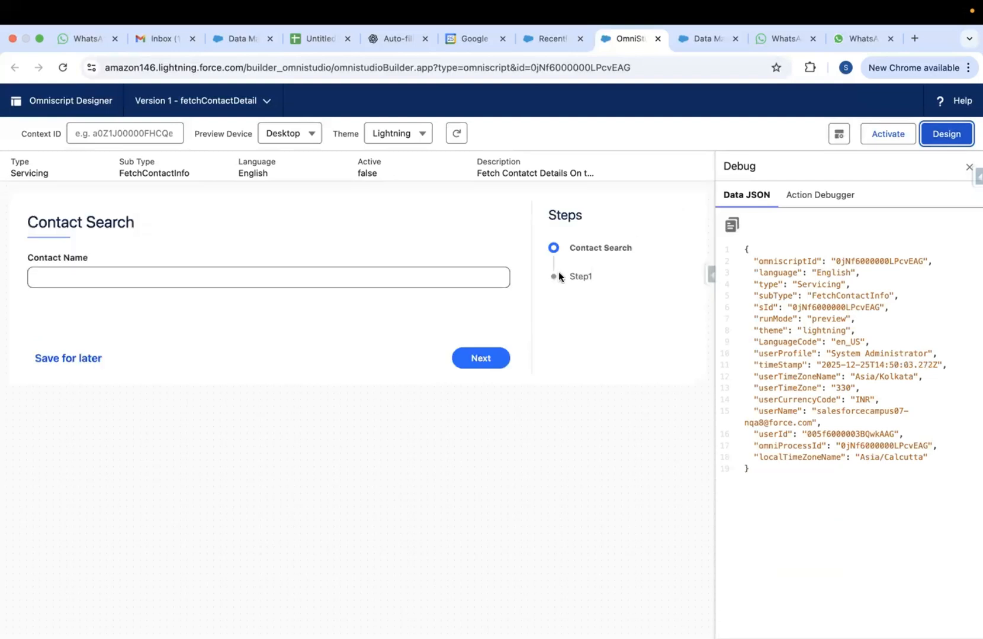
Run Step1 with the sample contact to confirm email, first name and phone auto-fill
click(412, 273)
click(151, 365)
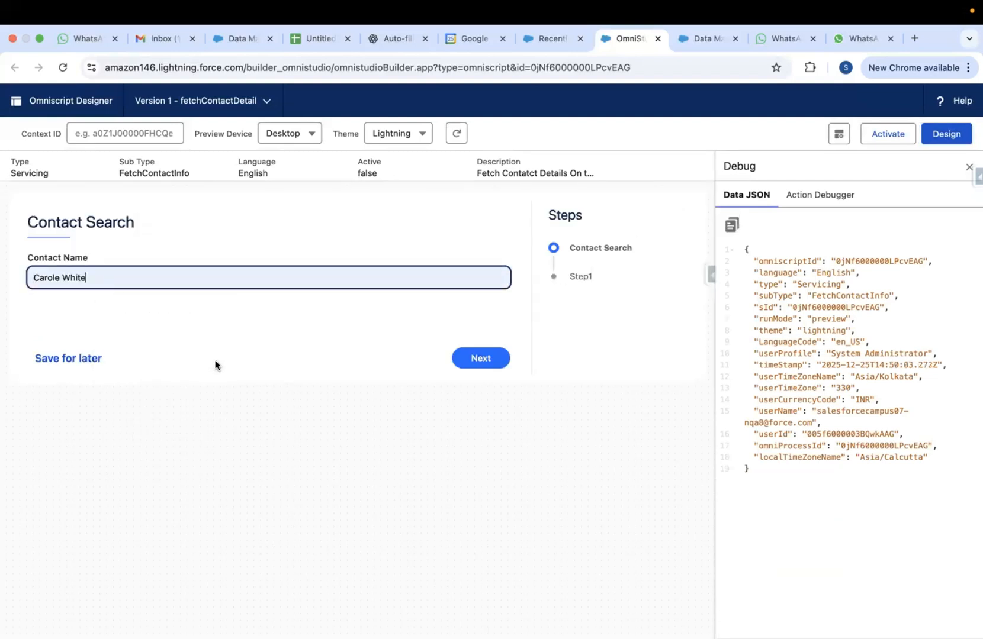
click(478, 358)
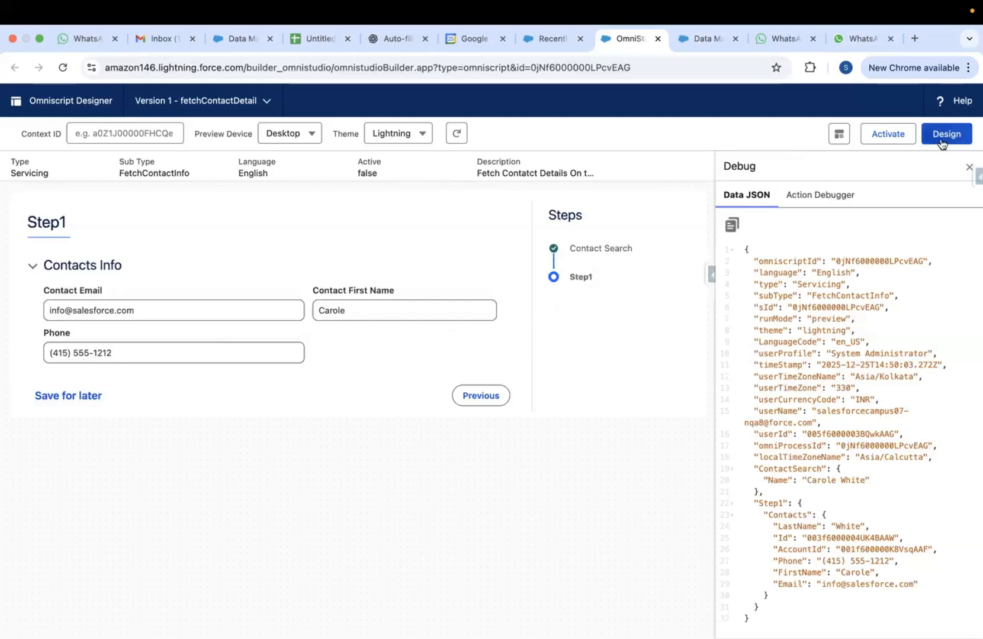
Open the DMTEGetContatctDetails Data Mapper's Turbo Extract mapping for editing
click(697, 45)
click(626, 33)
click(699, 40)
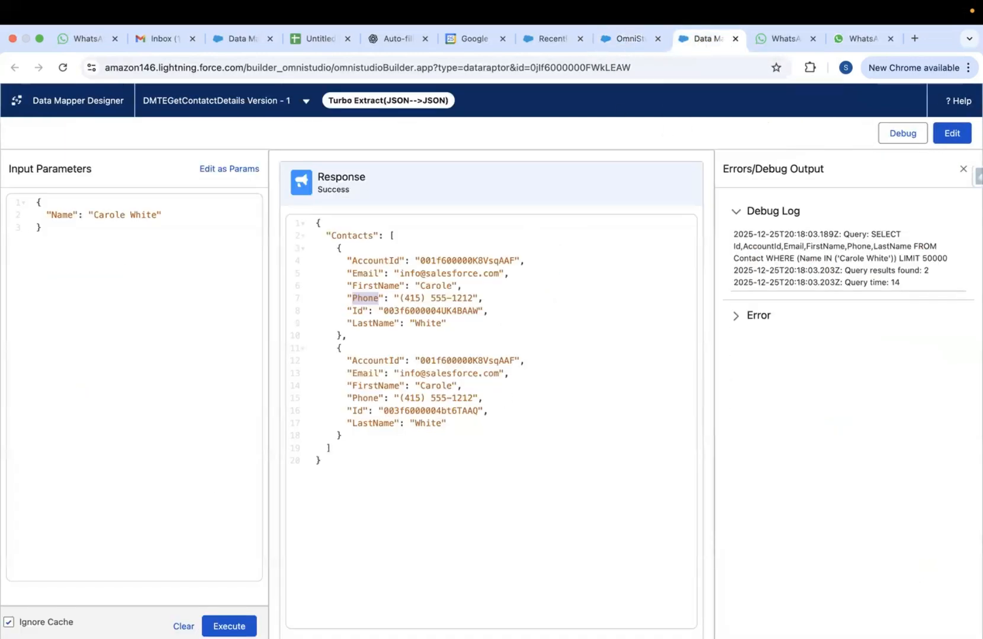
click(951, 133)
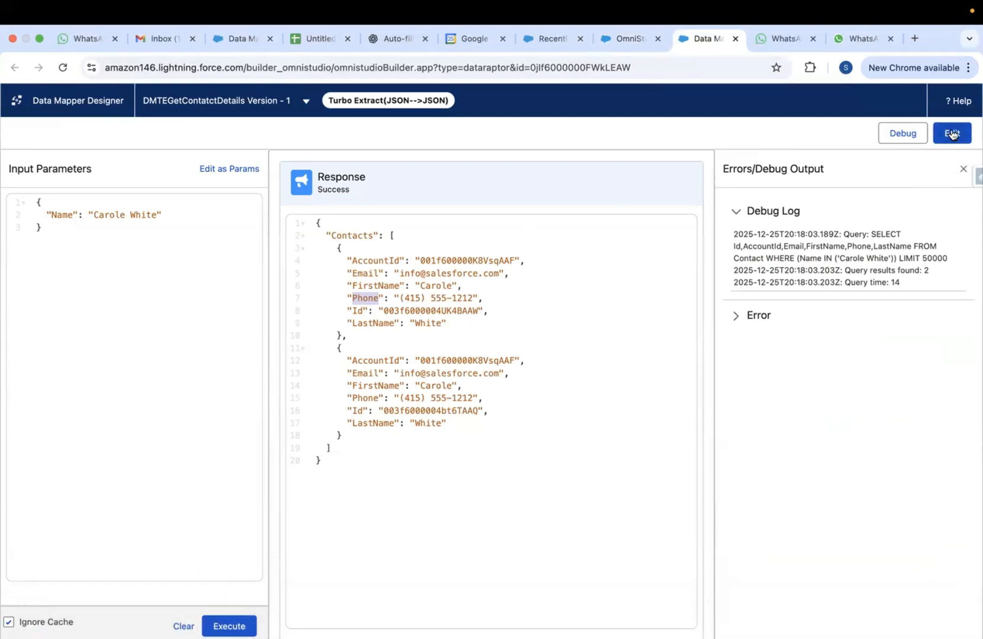